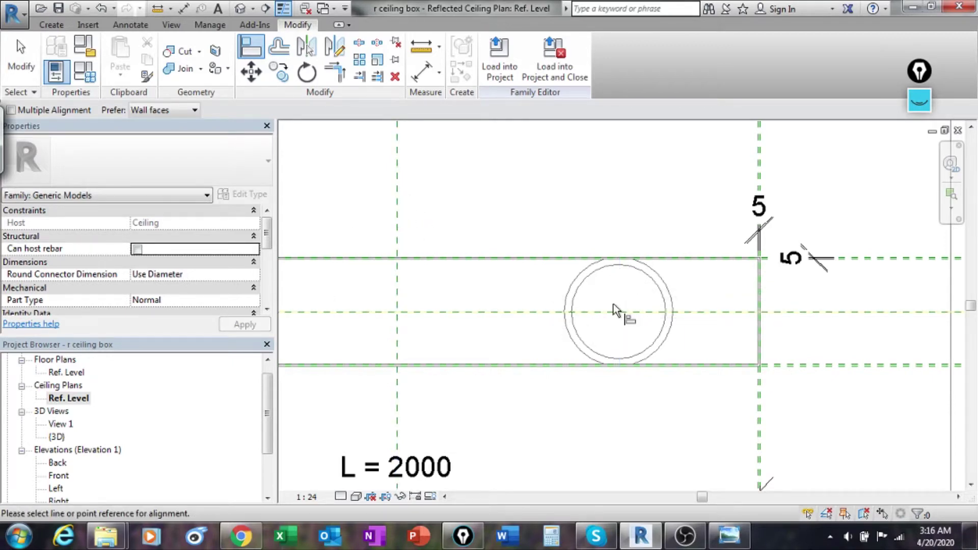
- Check the spotlight pairs in the bedroom reference photo in Windows Photo Viewer, and return to the Revit family
click(727, 537)
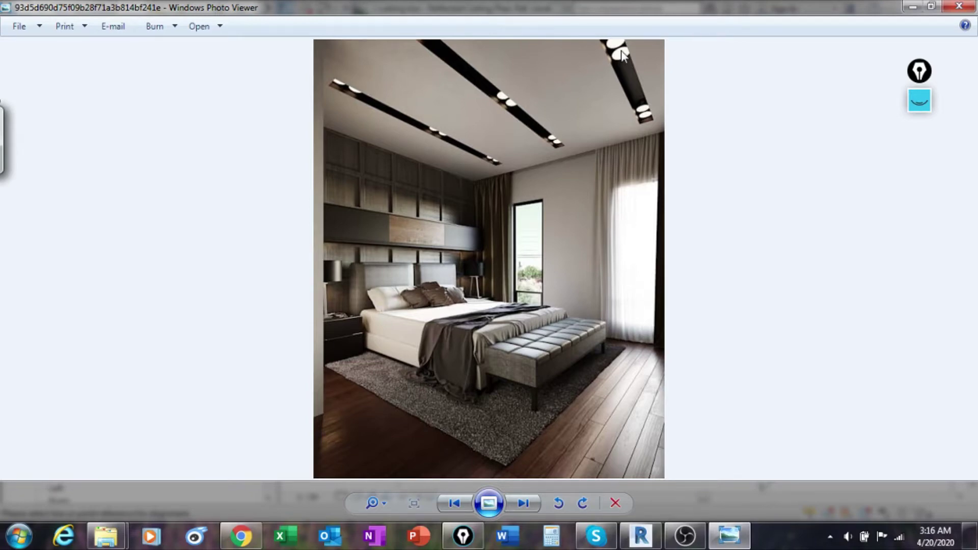
click(909, 7)
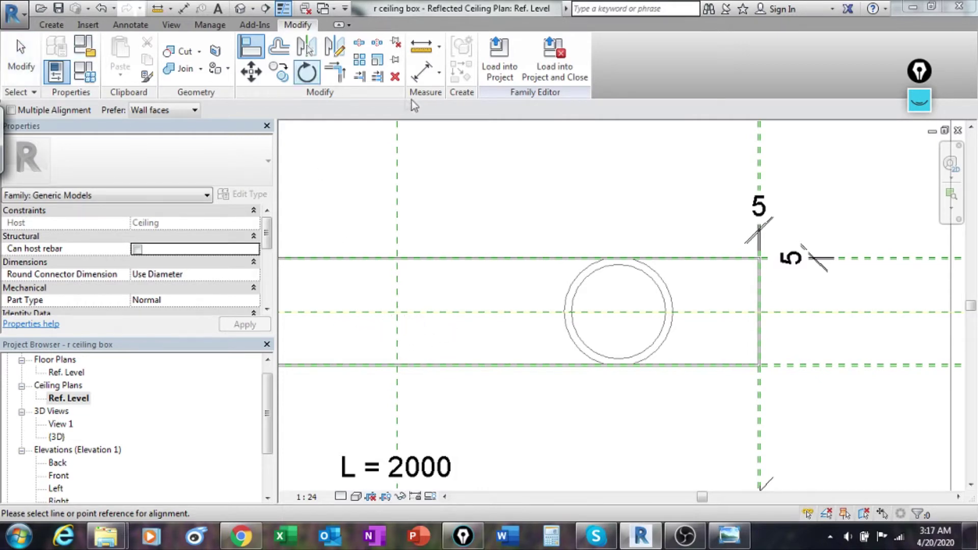
- Place two reference planes offset 160 on either side of the Center (Left/Right) reference plane
click(51, 25)
middle_drag(498, 145, 589, 218)
scroll(589, 219, down, 2)
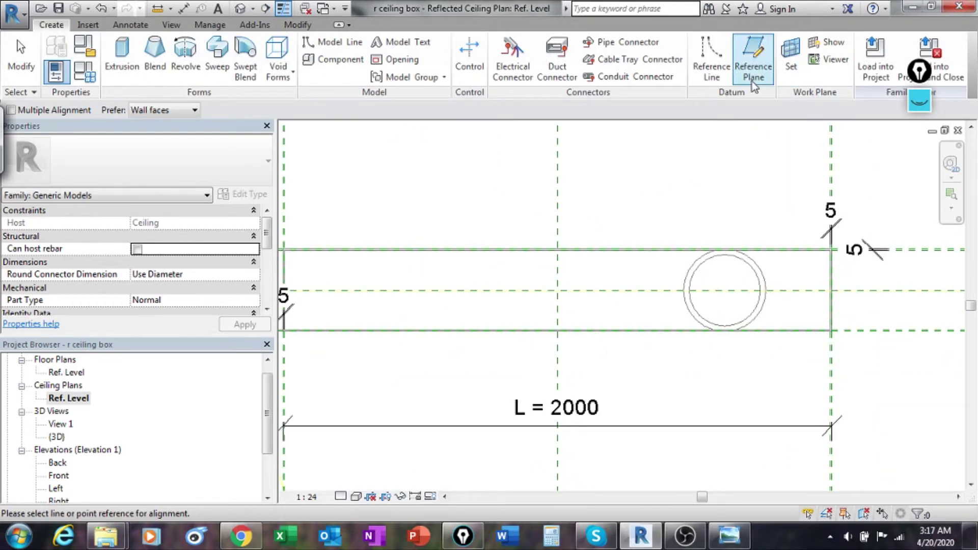
click(747, 57)
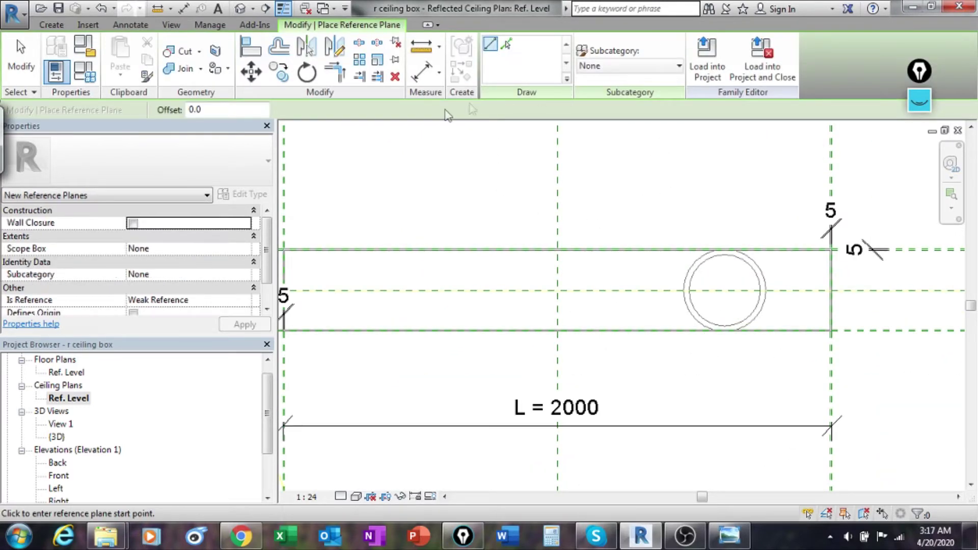
click(226, 112)
text(10)
click(508, 48)
click(556, 176)
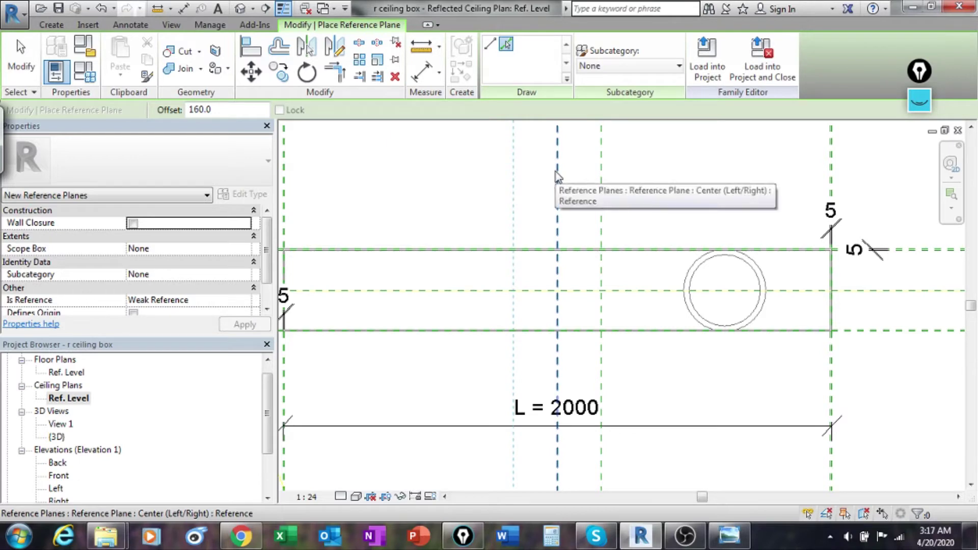
click(556, 176)
- Align the center of the r ceiling cylinder fixture to the right-hand offset reference plane and lock the alignment
middle_drag(641, 232, 618, 227)
scroll(552, 248, up, 3)
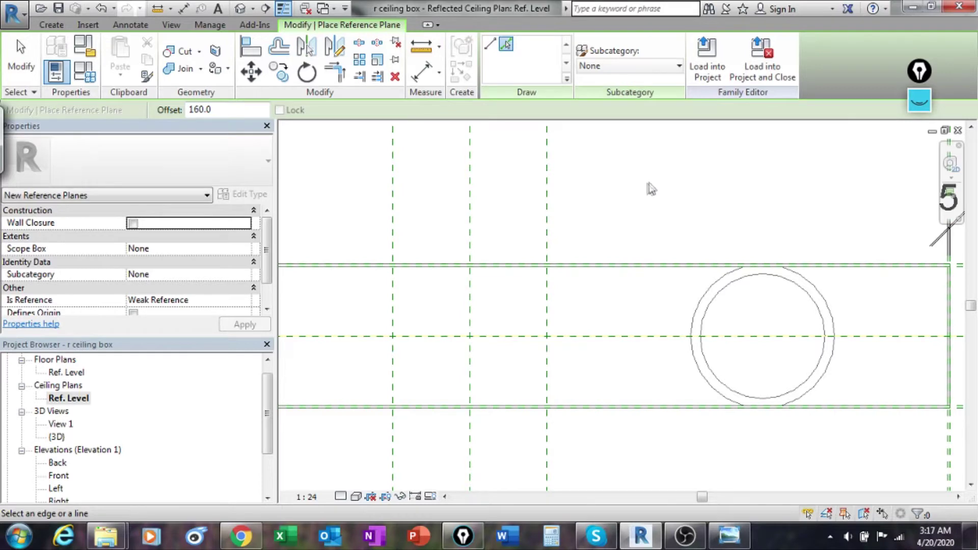
key(a)
key(l)
click(546, 214)
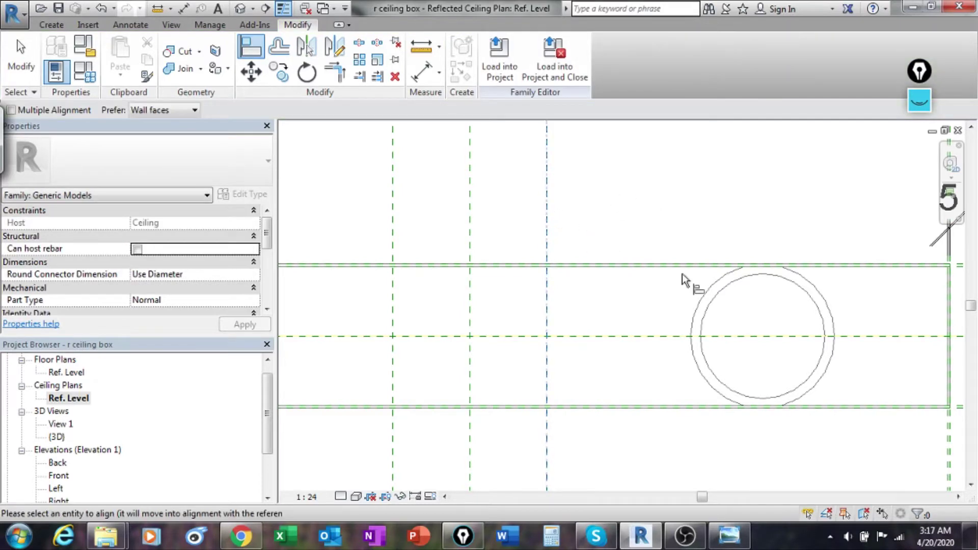
click(775, 283)
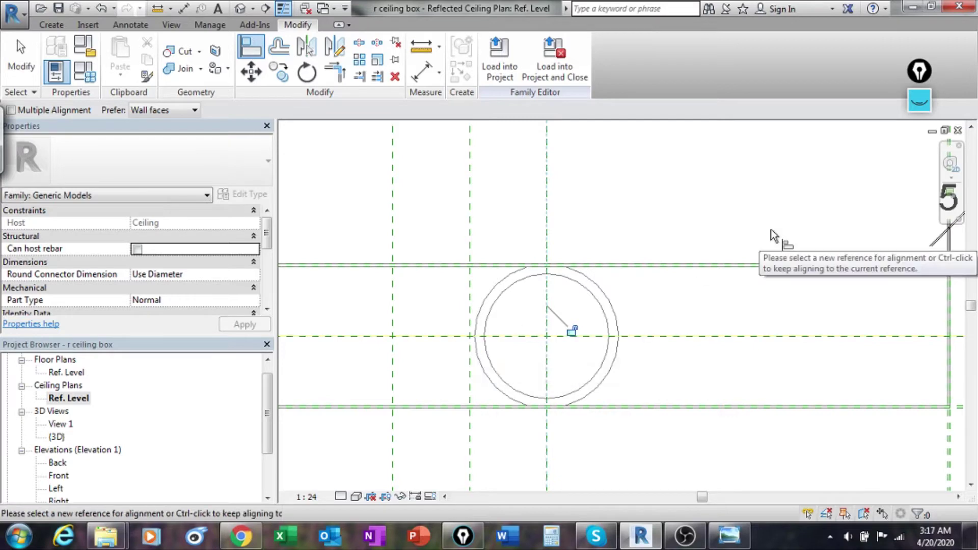
click(572, 332)
key(Escape)
key(Escape)
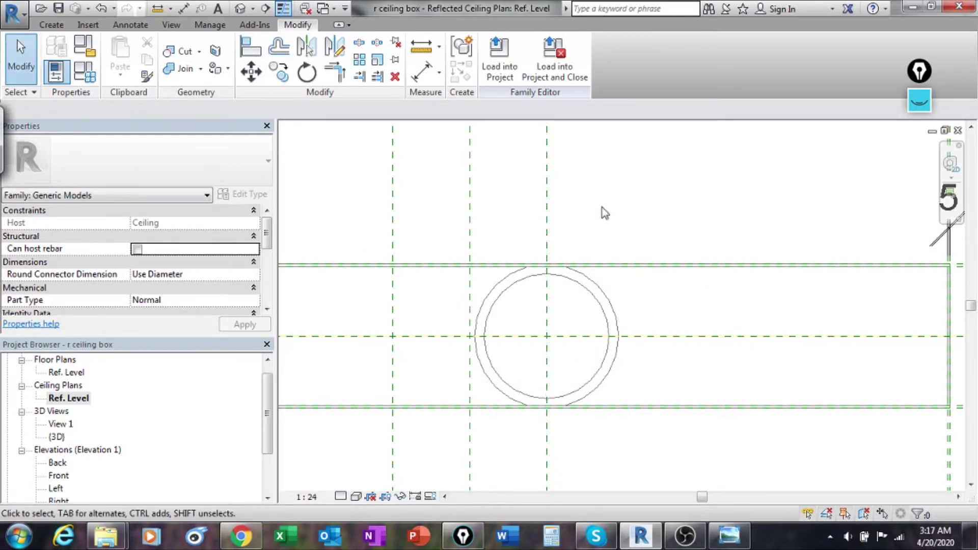
- Add an aligned dimension between the Center (Left/Right) plane and the right-hand offset plane, and lock it
middle_drag(603, 206, 639, 209)
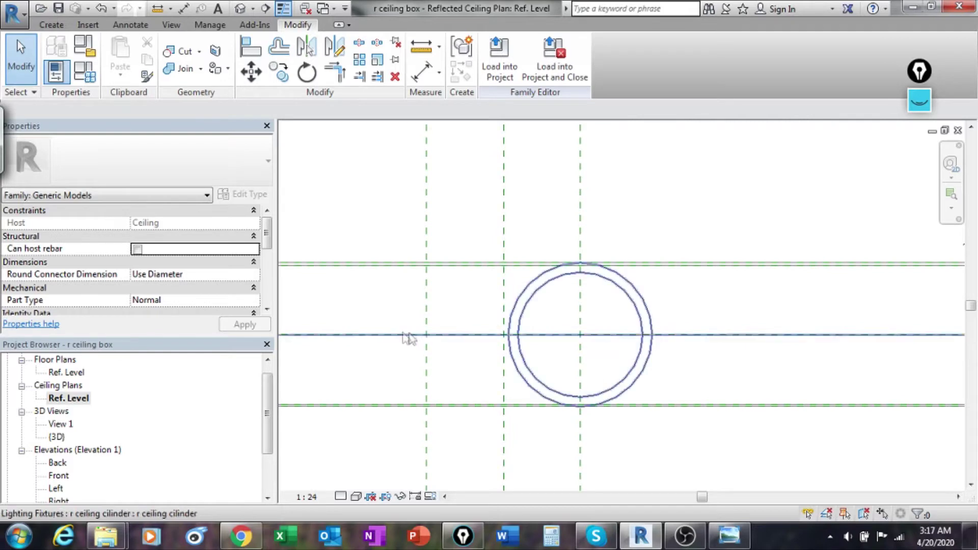
scroll(559, 209, down, 5)
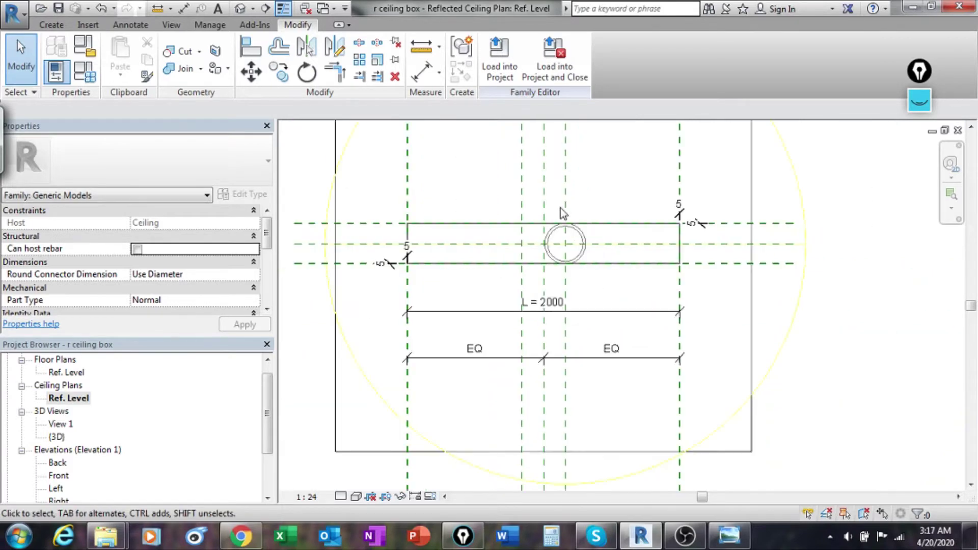
middle_drag(540, 223, 571, 248)
scroll(558, 231, up, 5)
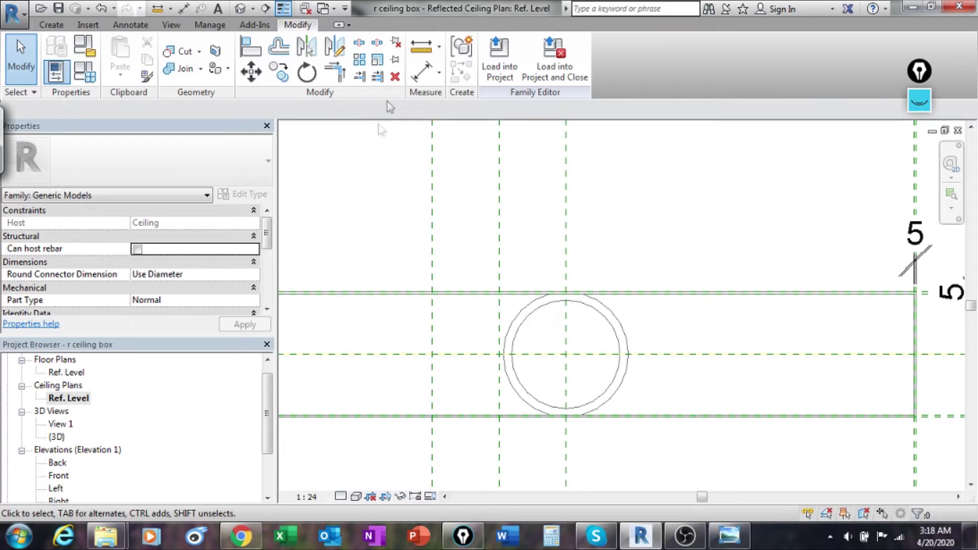
click(422, 71)
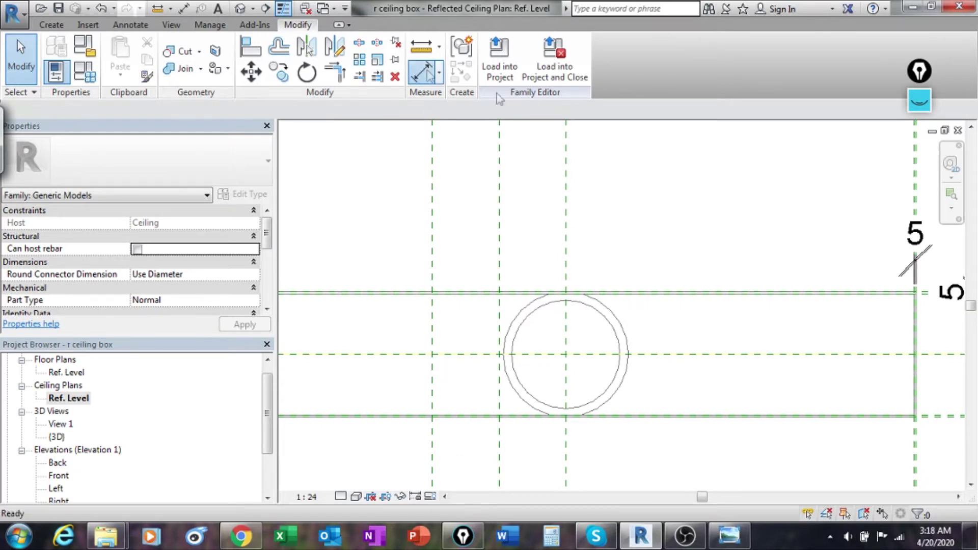
click(505, 224)
click(565, 222)
click(588, 184)
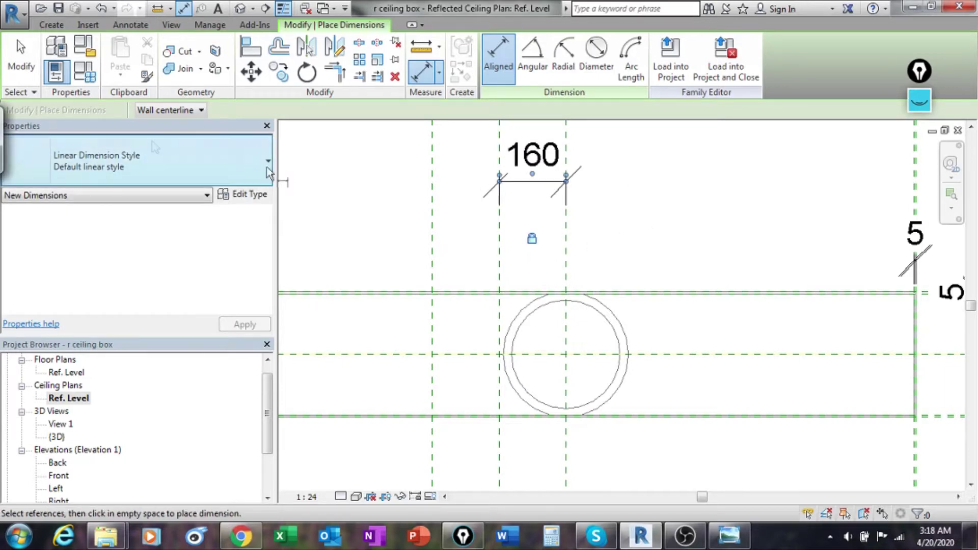
click(21, 65)
middle_drag(521, 261, 590, 289)
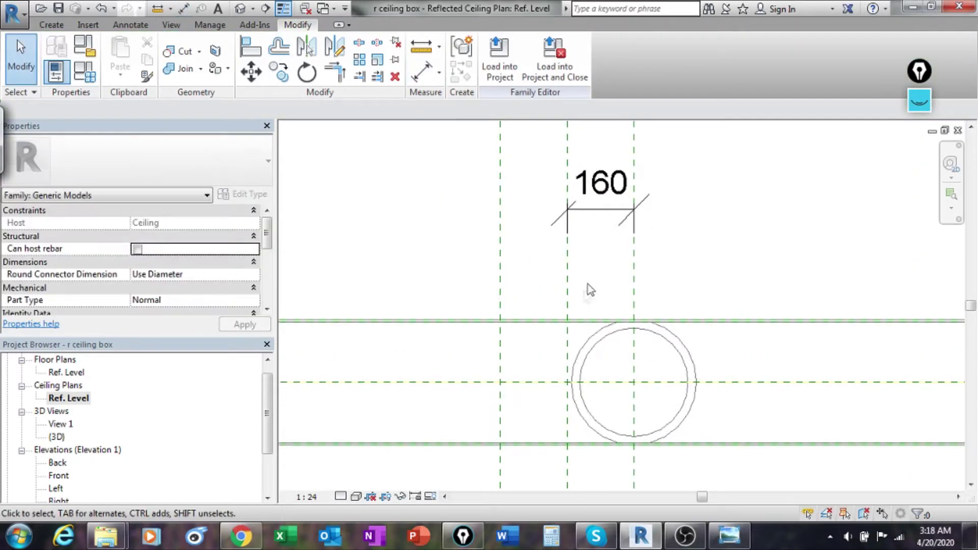
- Add an aligned dimension between the Center (Left/Right) plane and the left-hand offset plane, in line with the first, and lock it
click(422, 72)
click(567, 253)
click(501, 246)
click(530, 236)
click(534, 267)
click(22, 56)
- Copy the ceiling cylinder fixture from its center to the intersection of the left-hand offset plane and the horizontal center plane
middle_drag(500, 249, 399, 218)
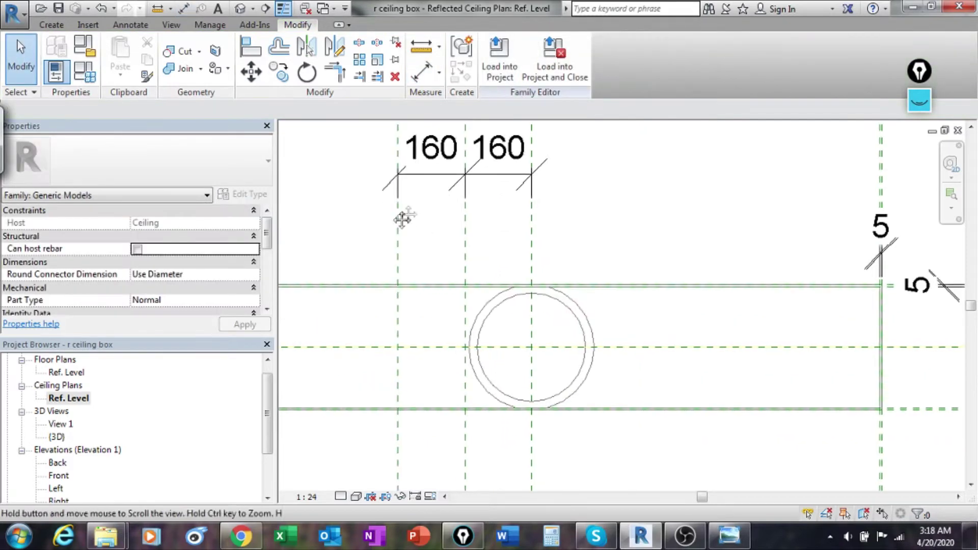
middle_drag(403, 351, 482, 299)
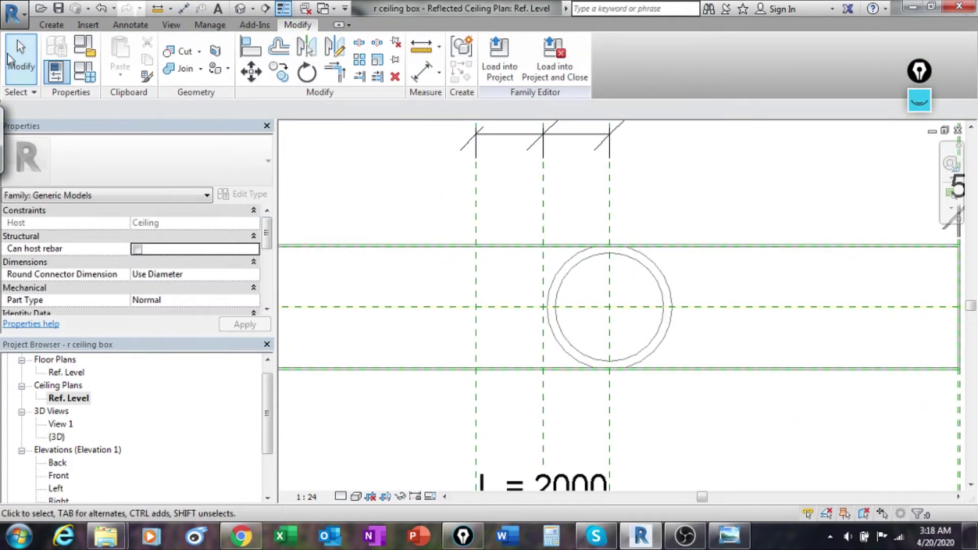
click(279, 71)
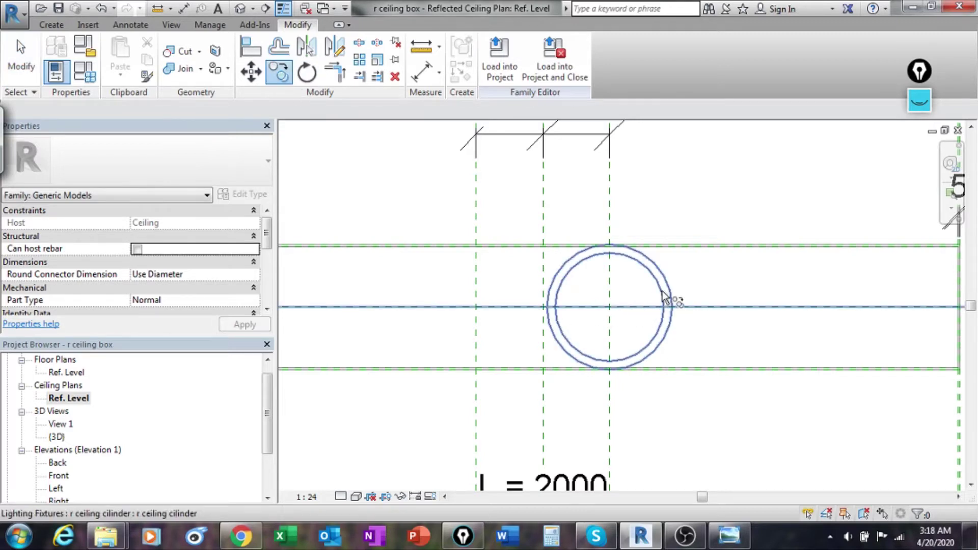
key(Escape)
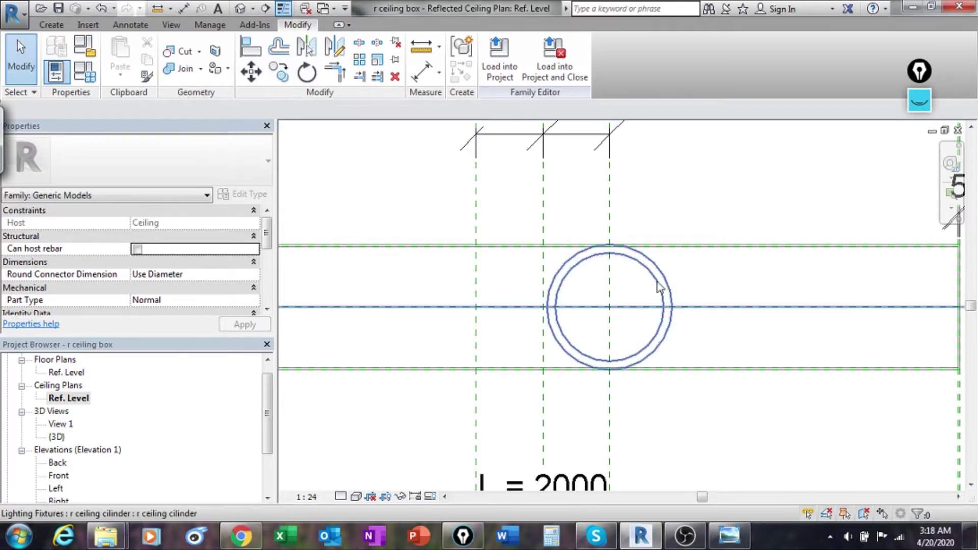
scroll(658, 286, down, 2)
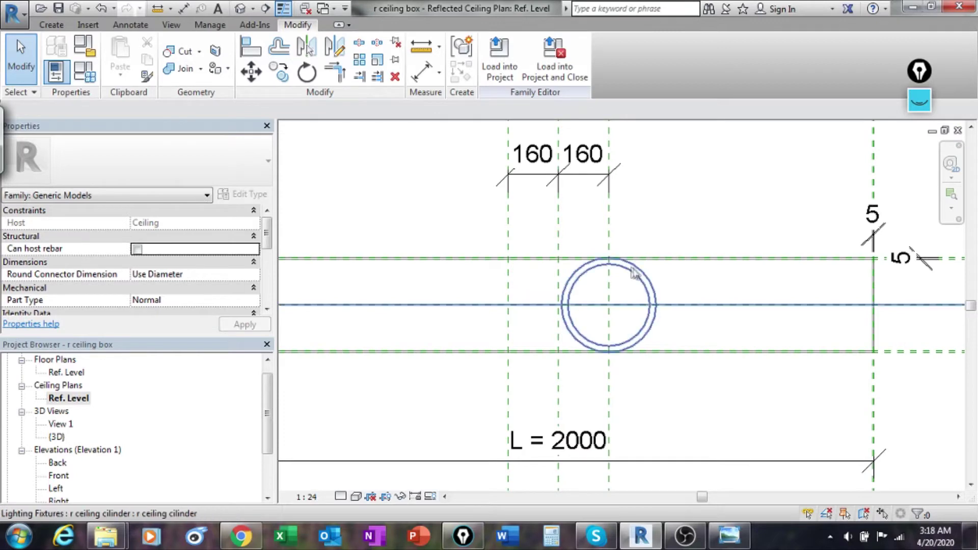
click(635, 279)
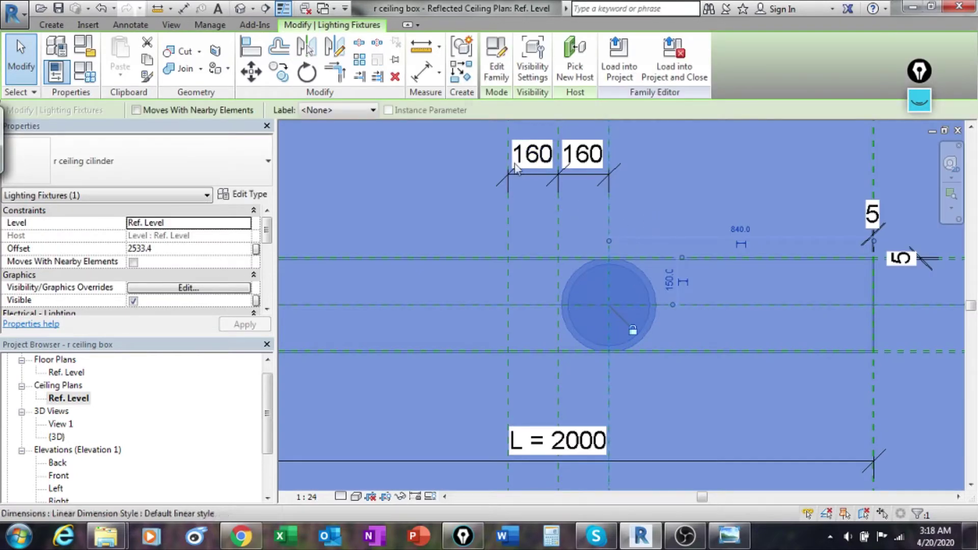
click(279, 72)
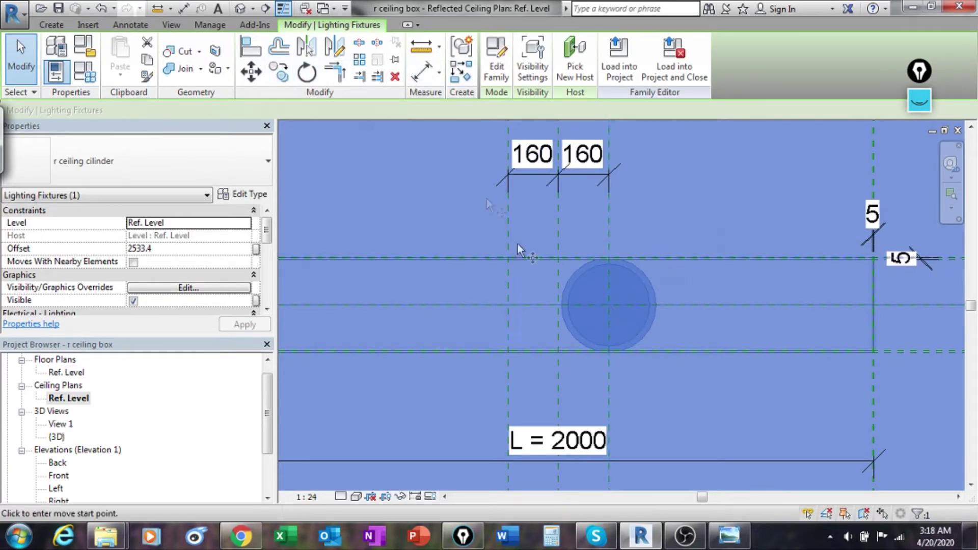
scroll(566, 324, up, 1)
click(629, 297)
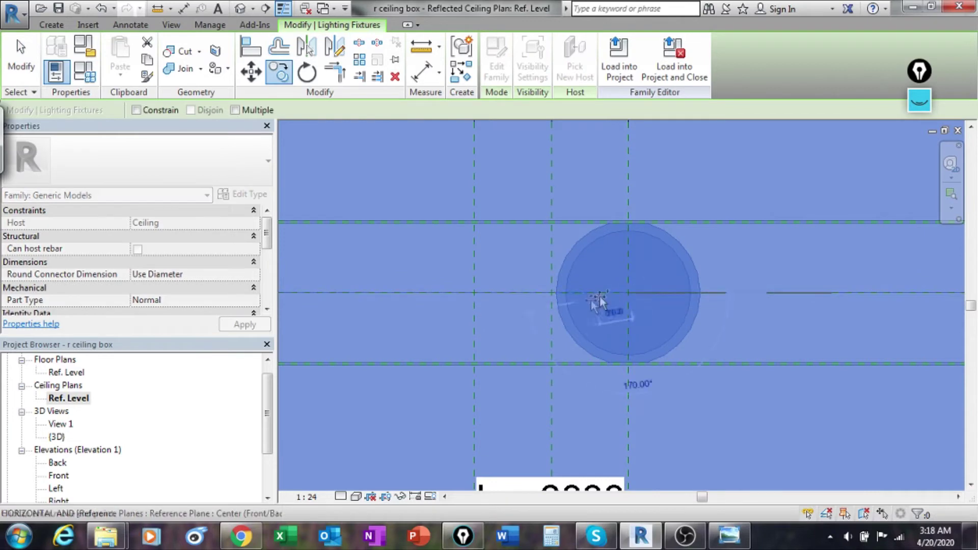
click(475, 293)
click(663, 178)
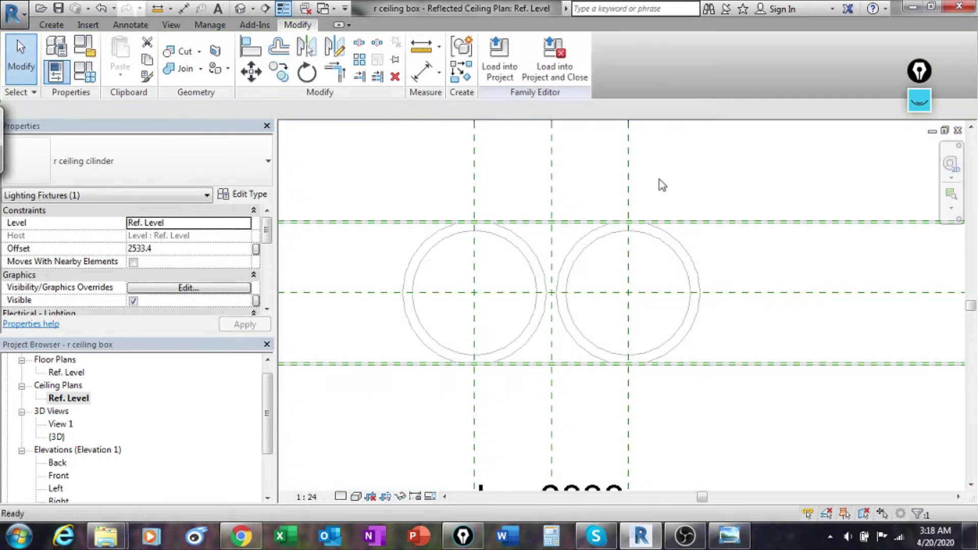
- Nudge the copied cylinder fixture left off its reference plane, to 190 from the Center (Left/Right) plane
scroll(660, 184, down, 1)
scroll(514, 258, up, 2)
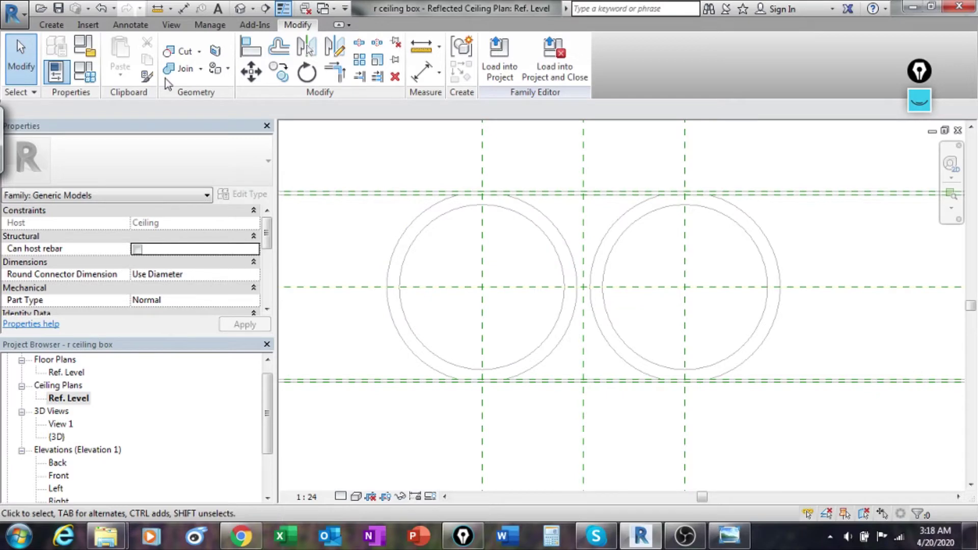
click(401, 270)
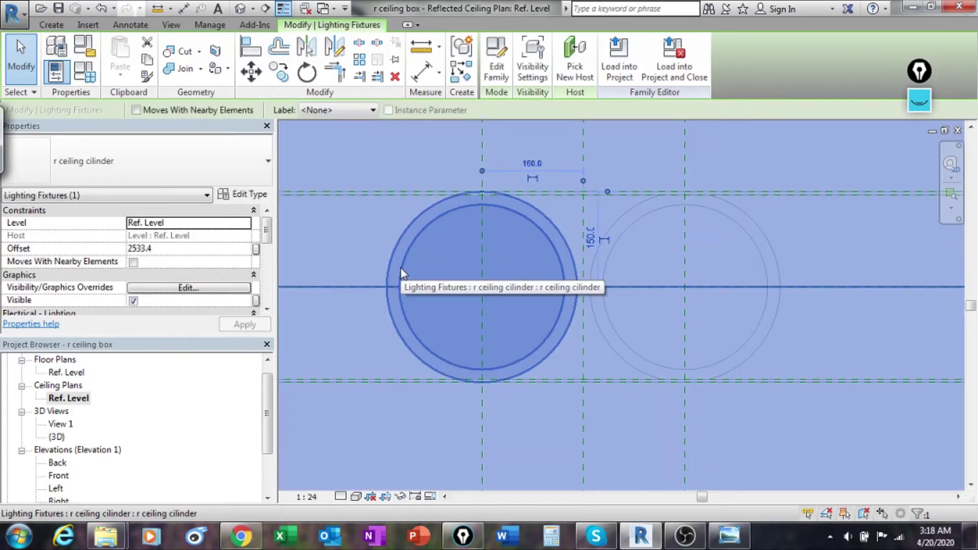
key(Left)
key(Left)
key(Left)
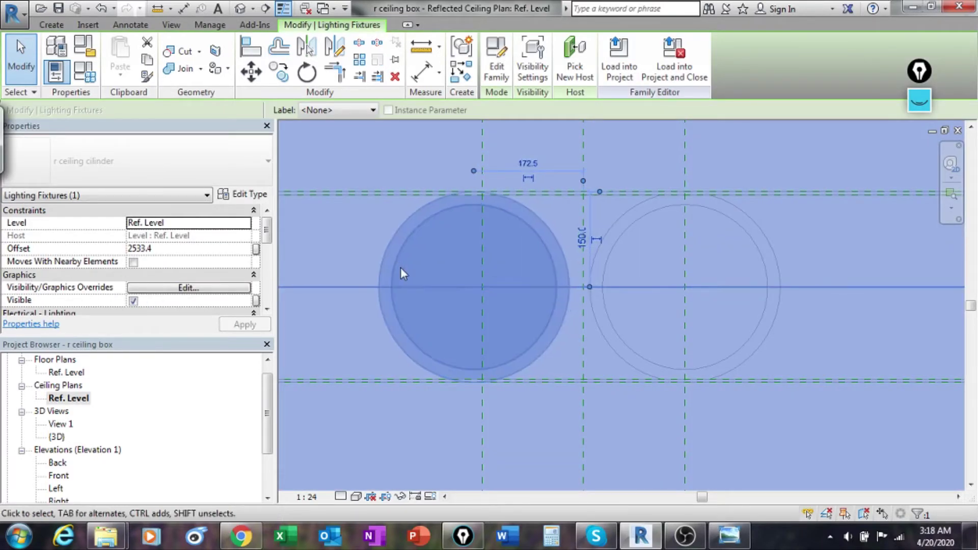
scroll(393, 224, down, 1)
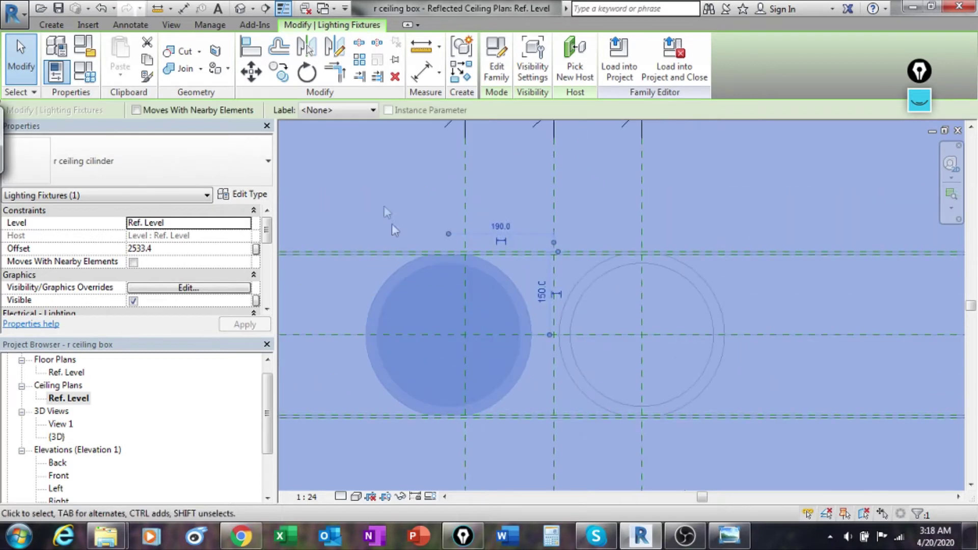
click(385, 188)
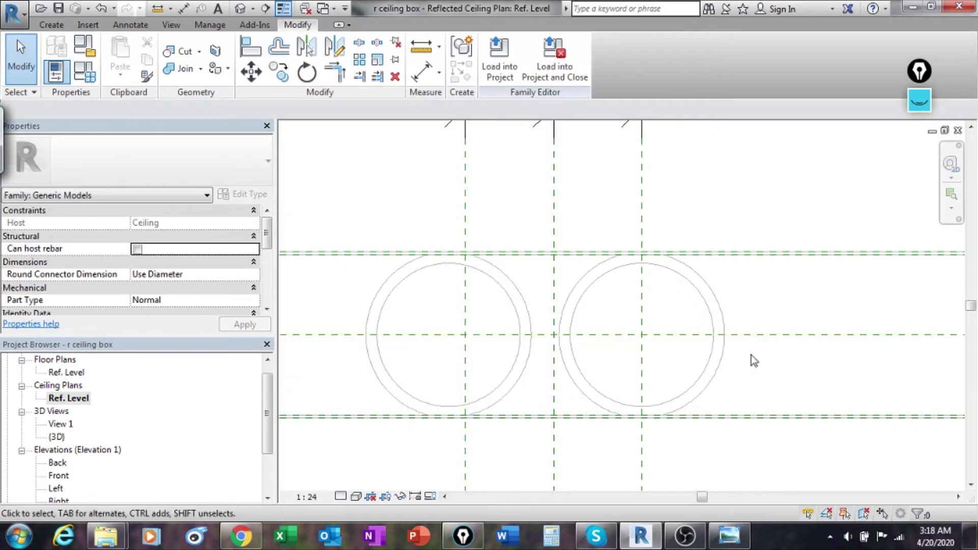
- Align the copied cylinder fixture's center to the left-hand offset reference plane and lock the alignment
scroll(718, 308, down, 2)
scroll(644, 262, up, 5)
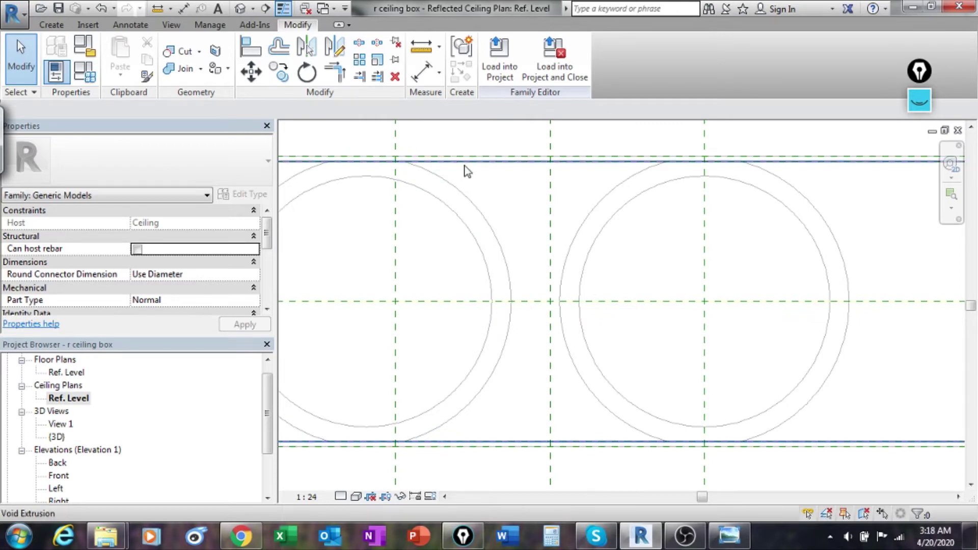
key(a)
key(l)
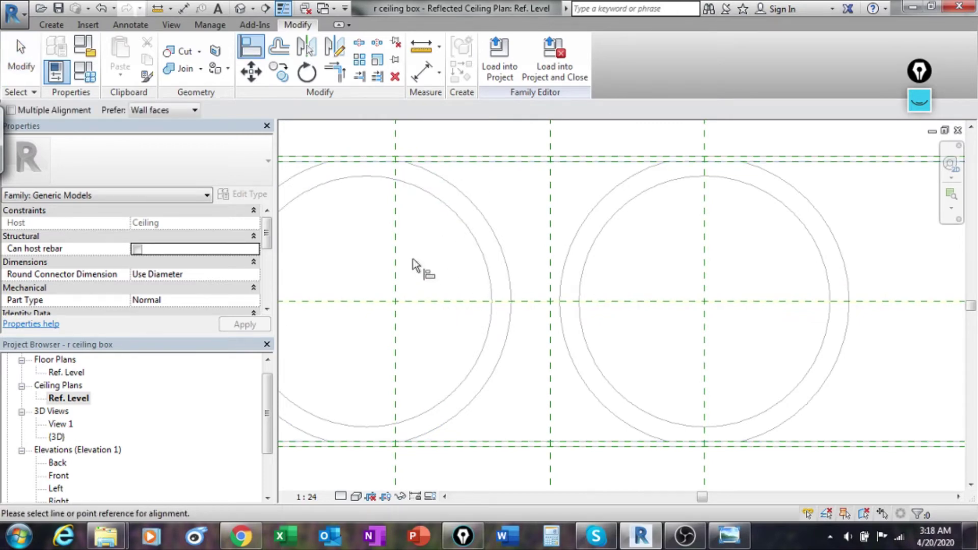
click(396, 255)
click(364, 193)
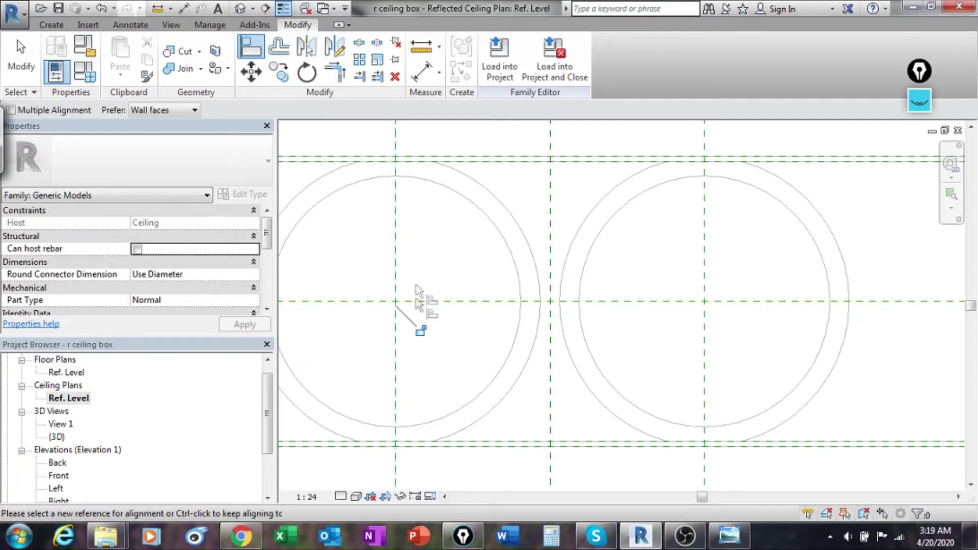
scroll(474, 305, down, 6)
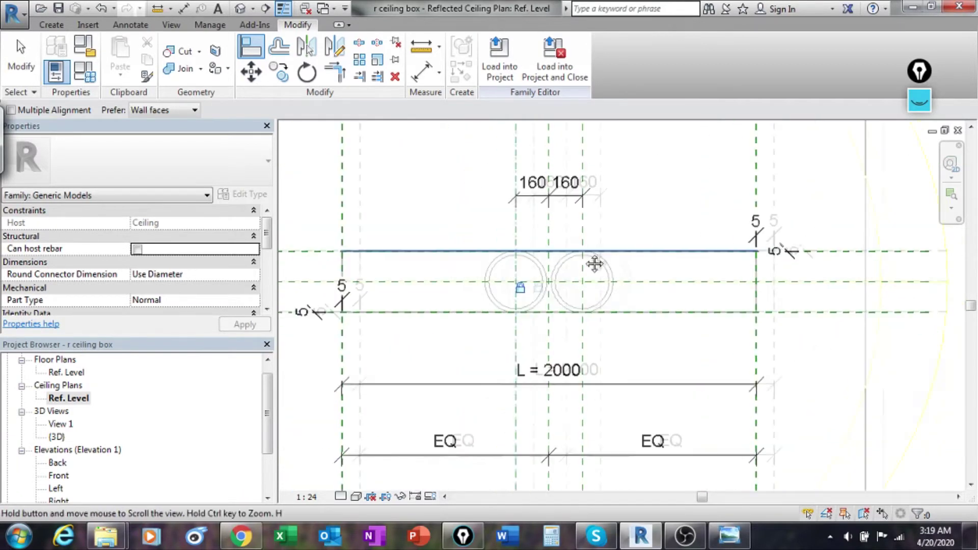
key(Escape)
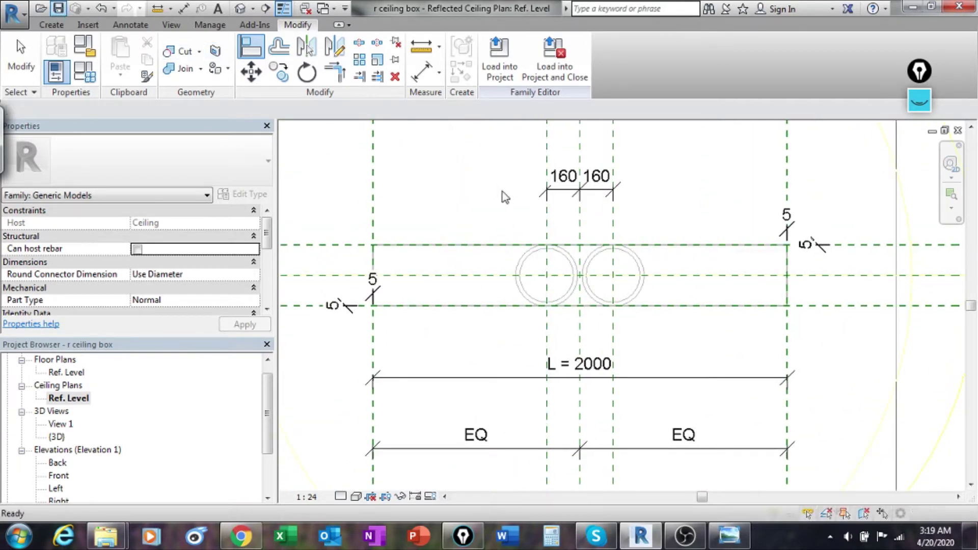
- Examine the box and its paired cylinder fixtures in the 3D view, the floor plan and the reflected ceiling plan
click(240, 8)
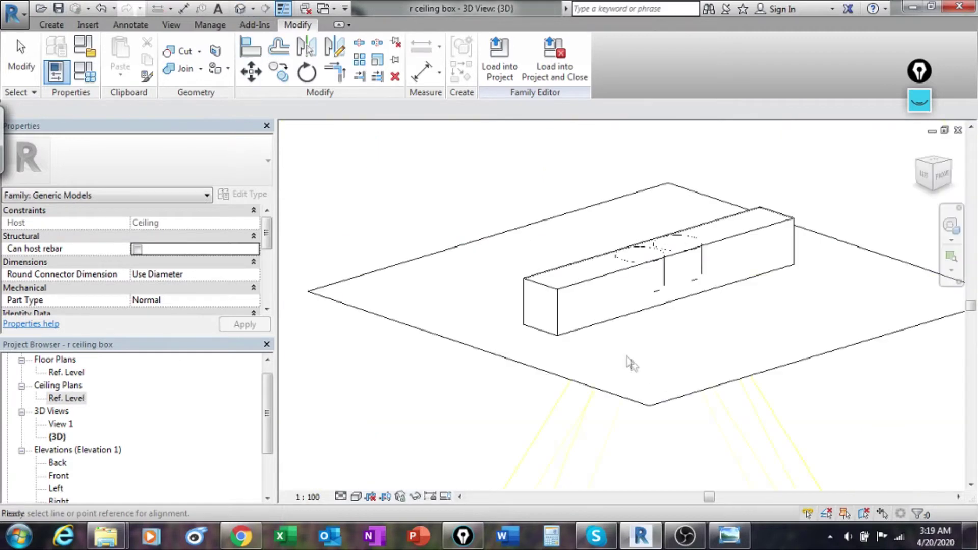
middle_drag(594, 387, 599, 384)
shift+middle_drag(581, 339, 572, 247)
shift+middle_drag(647, 343, 664, 430)
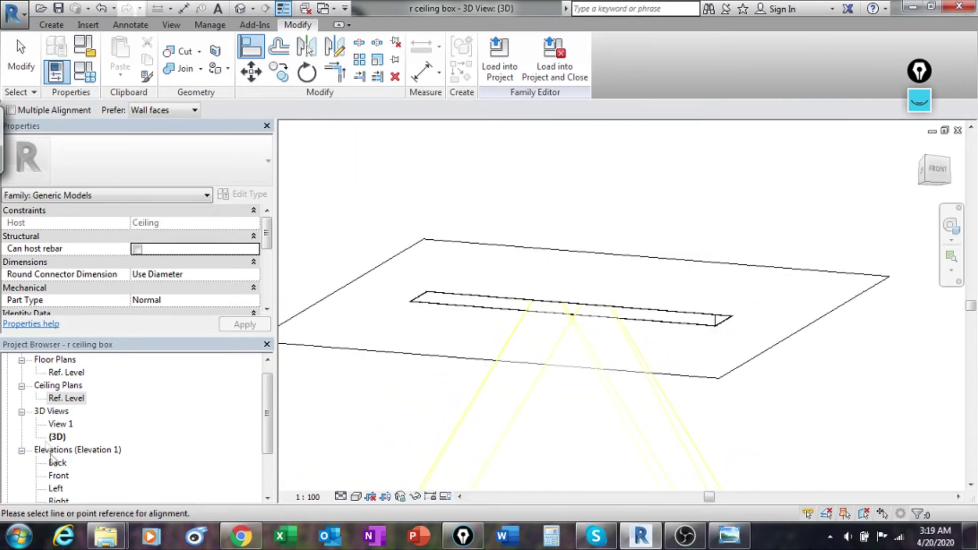
double_click(63, 398)
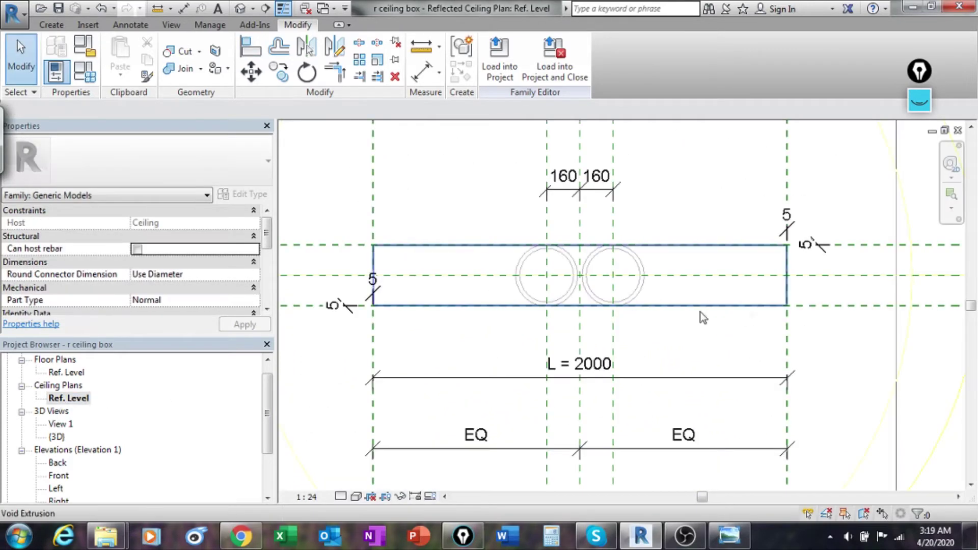
scroll(703, 311, down, 2)
scroll(710, 306, down, 2)
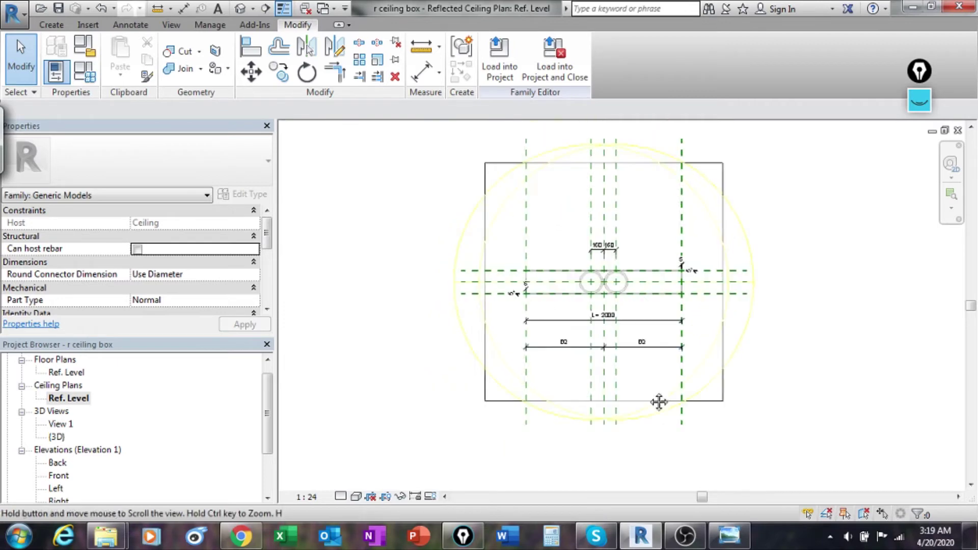
scroll(651, 330, up, 3)
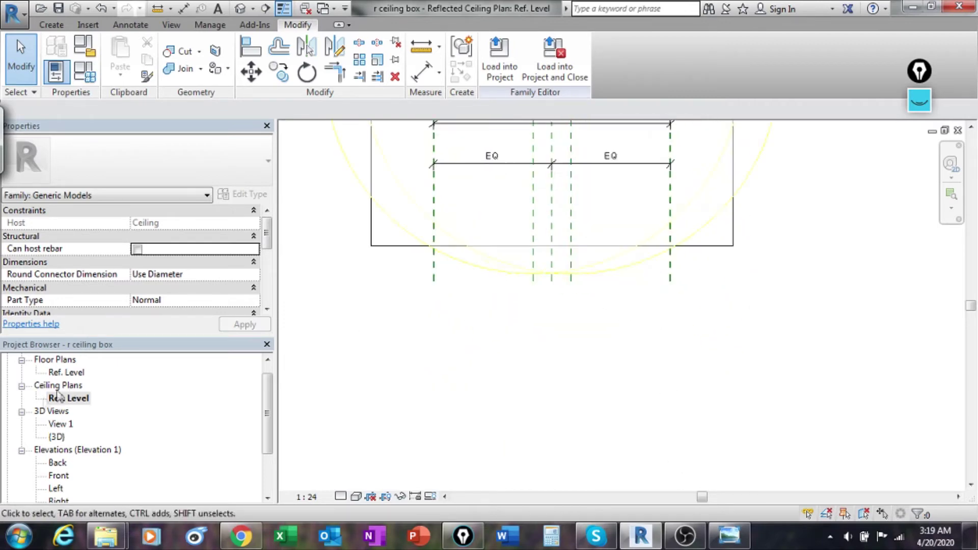
double_click(66, 372)
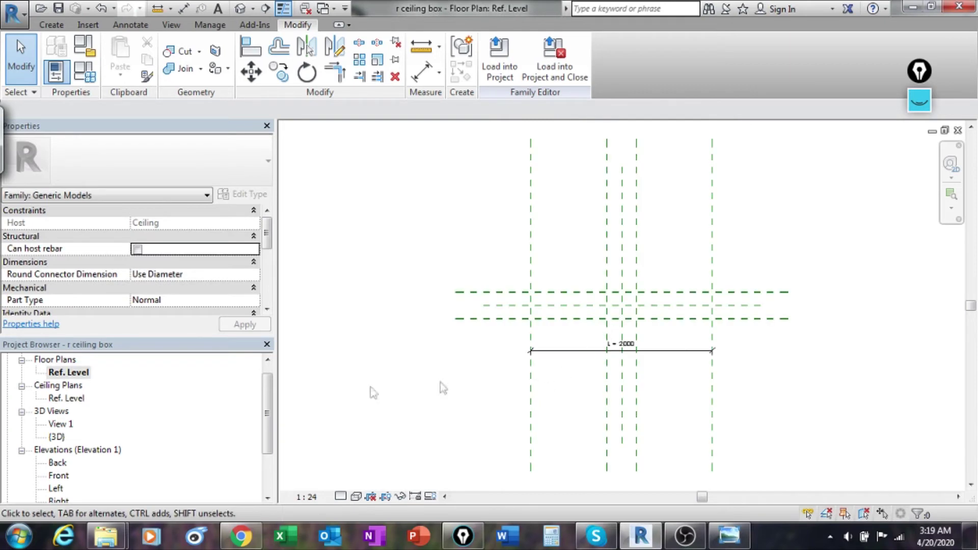
double_click(66, 398)
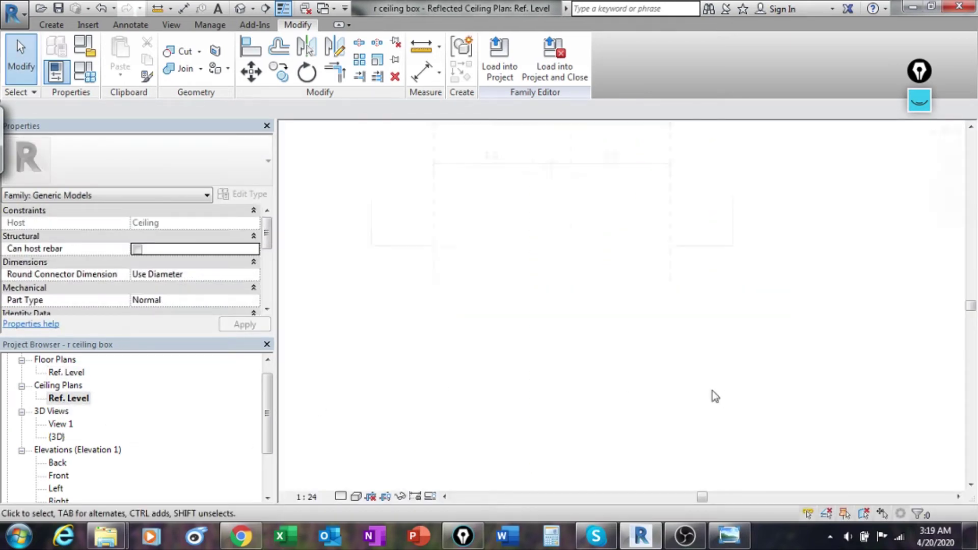
middle_drag(644, 297, 680, 399)
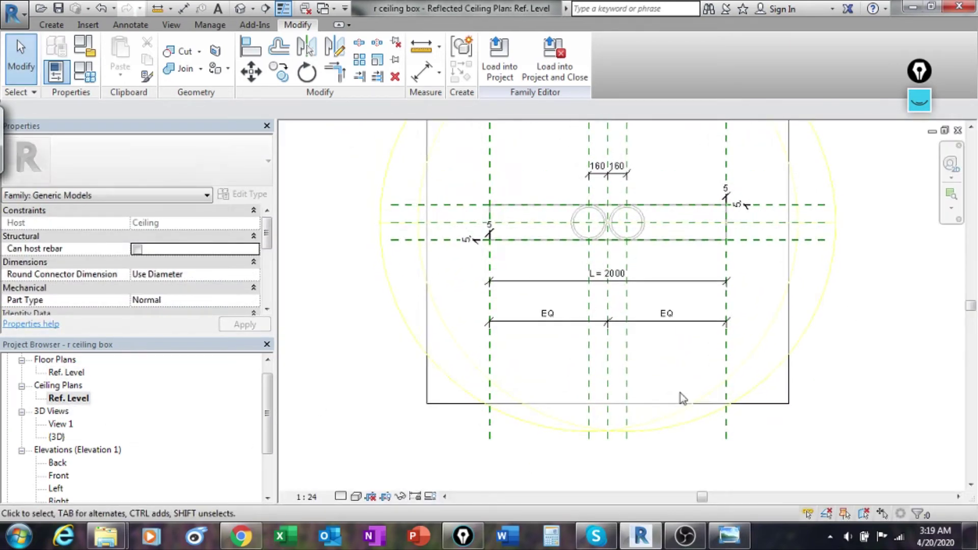
scroll(748, 290, down, 2)
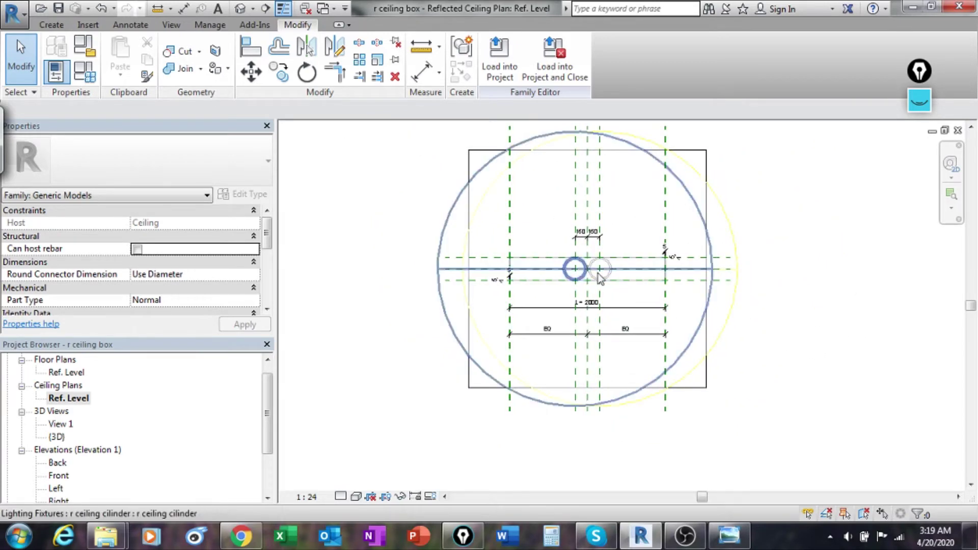
- Set the family's length parameter L to 3000 in the family types and apply it
click(52, 25)
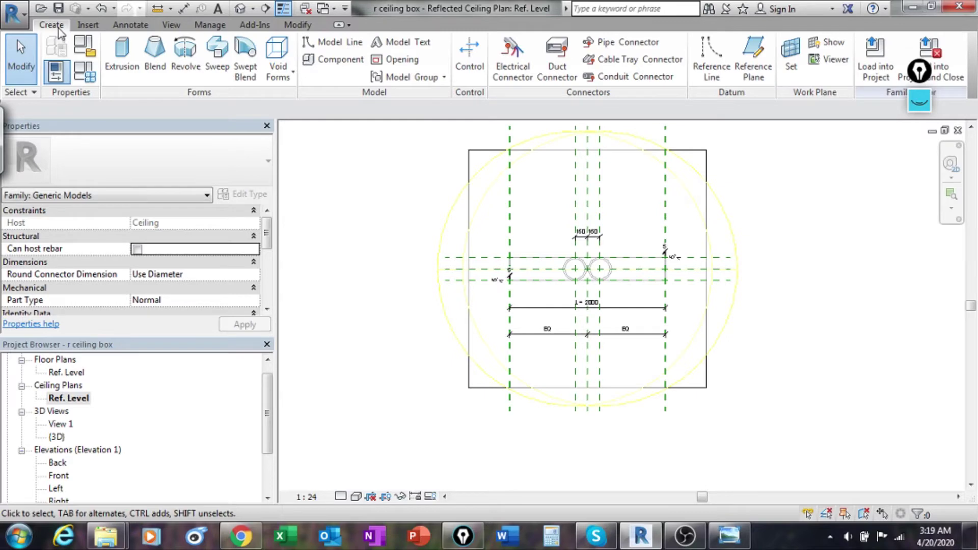
click(84, 72)
click(163, 129)
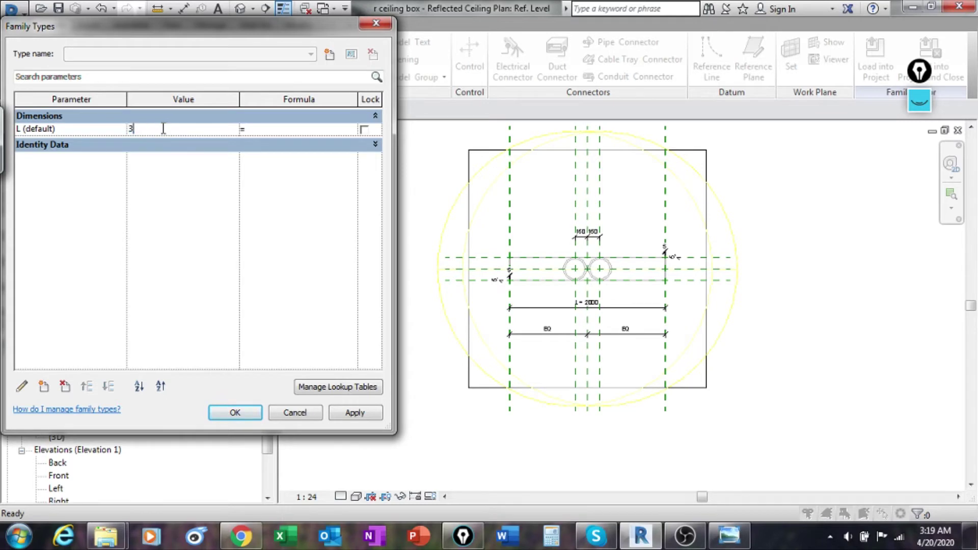
click(355, 413)
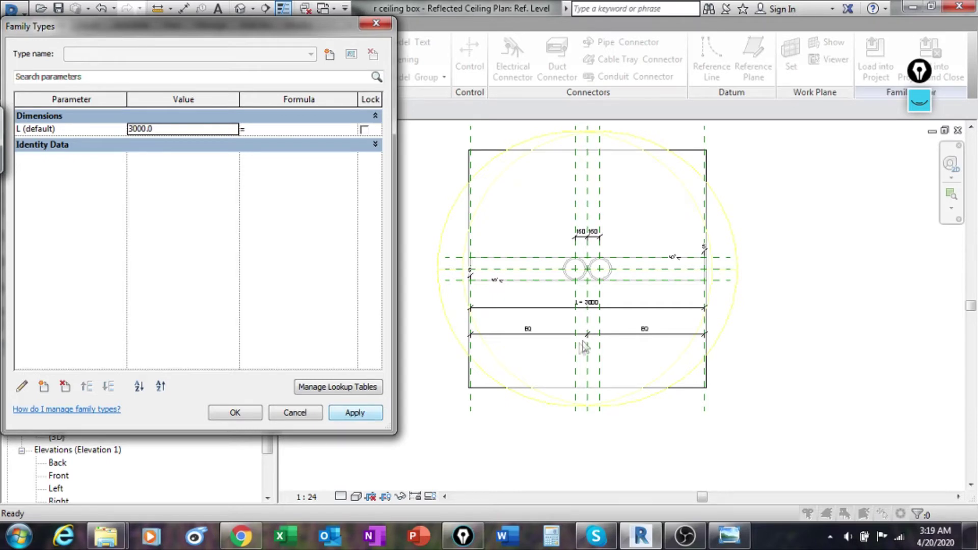
click(250, 413)
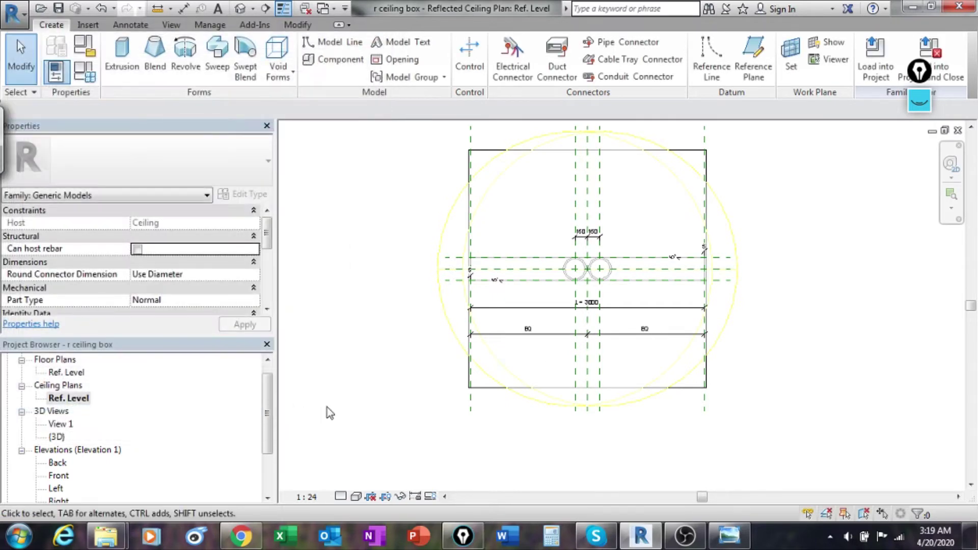
- Examine the lengthened box in the reflected ceiling plan and from below in 3D, checking its ends and the fixture positions
scroll(422, 316, up, 4)
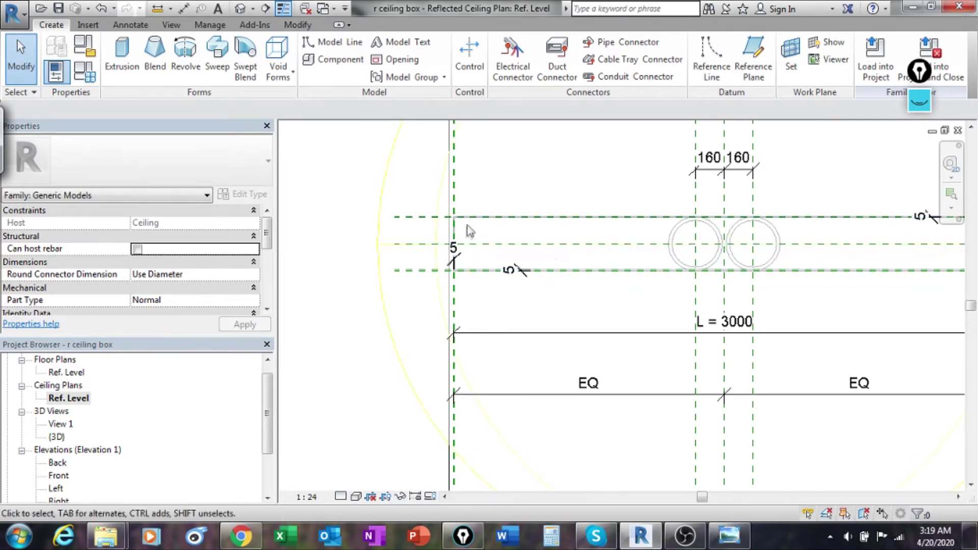
middle_drag(435, 247, 318, 256)
click(239, 8)
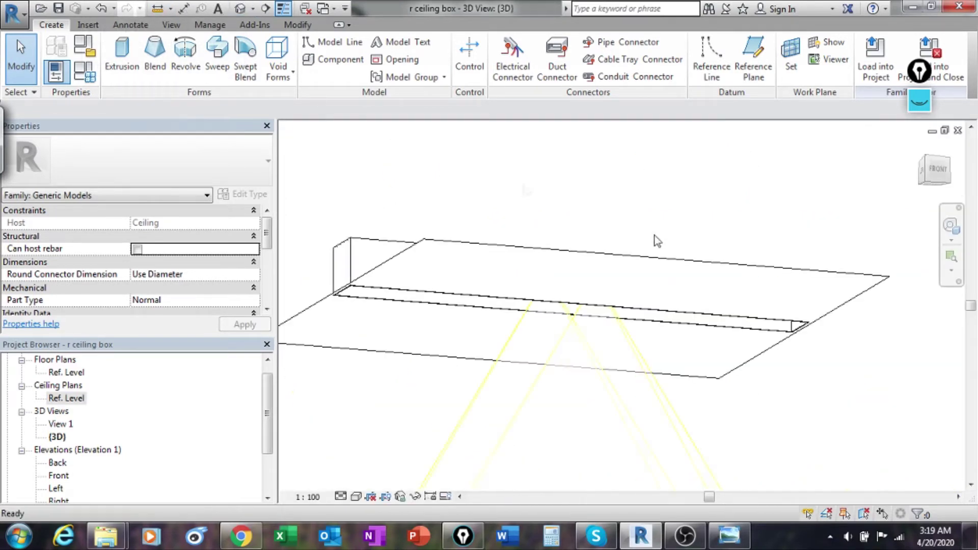
shift+middle_drag(506, 384, 537, 179)
shift+middle_drag(523, 334, 424, 317)
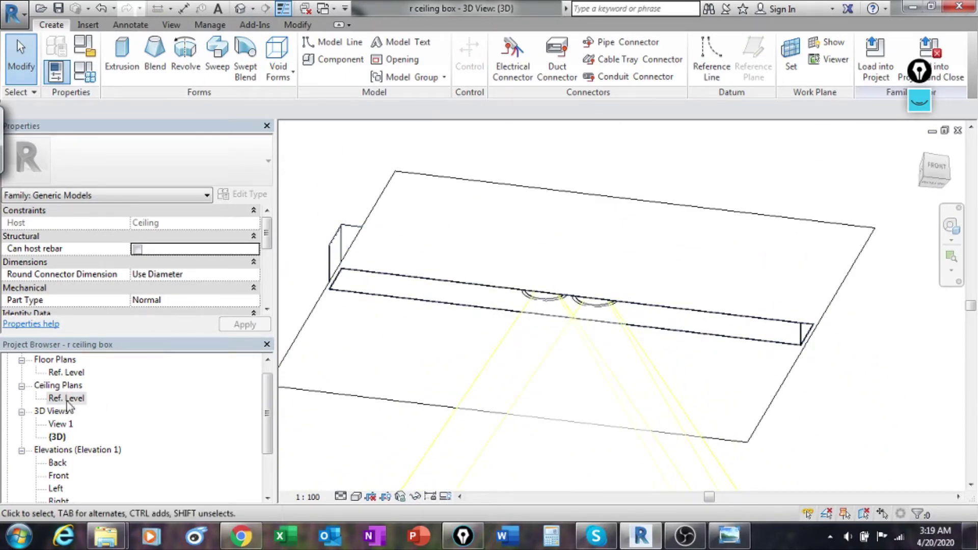
double_click(66, 398)
middle_drag(690, 290, 590, 263)
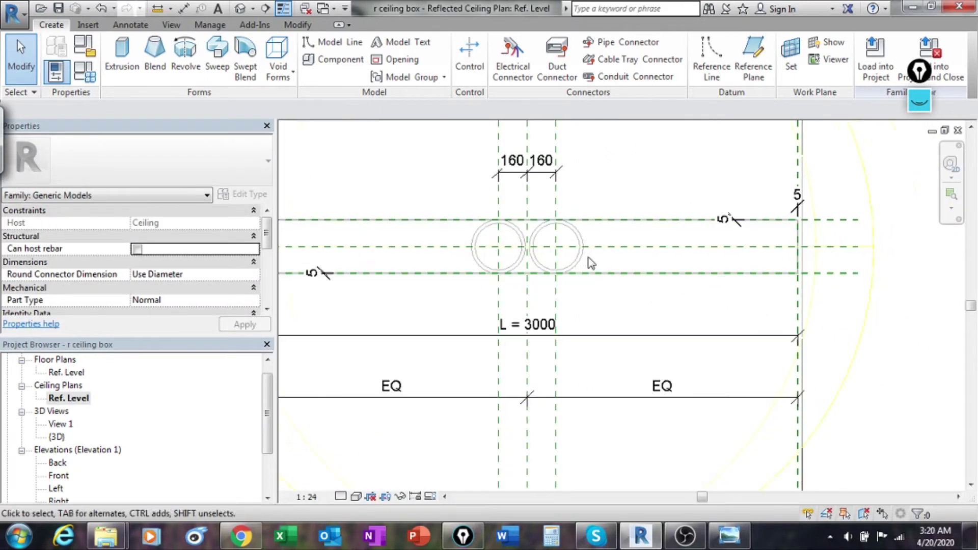
scroll(824, 258, up, 3)
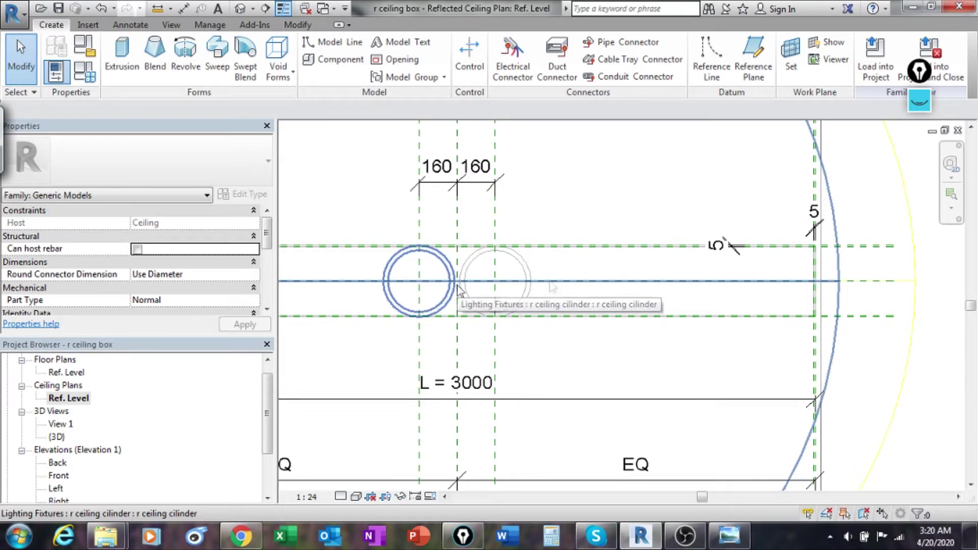
middle_drag(742, 291, 649, 280)
scroll(705, 324, up, 2)
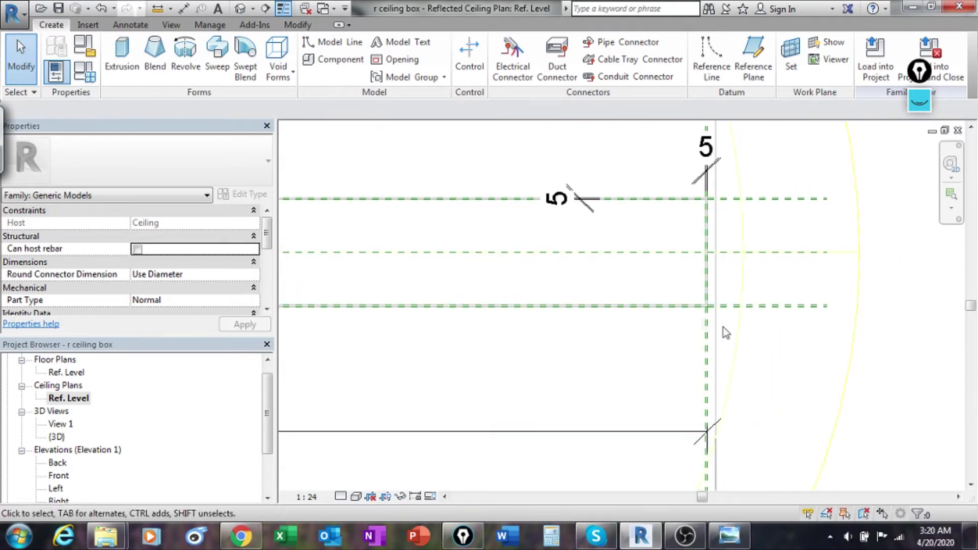
scroll(611, 278, down, 3)
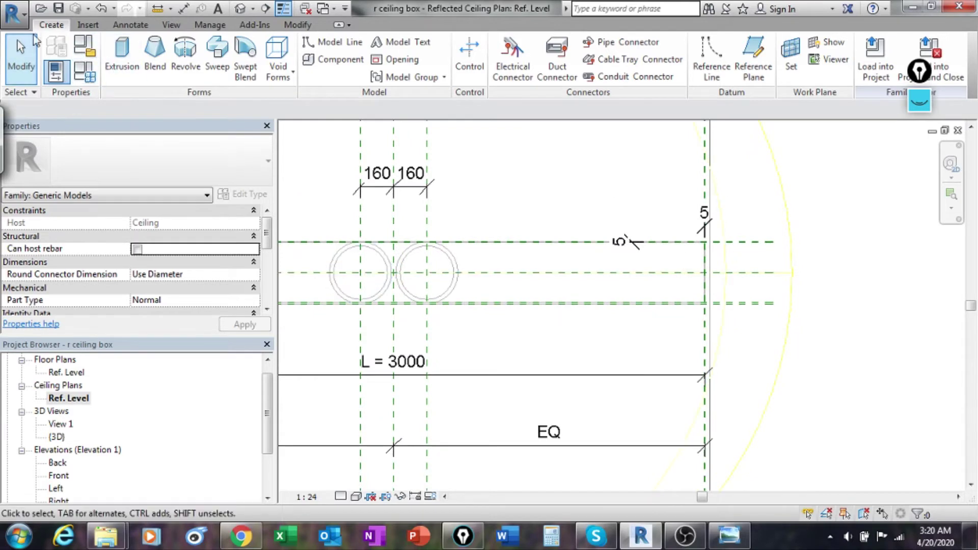
- Place a vertical reference plane by picking the inner plane at the box's right end, offset 170 toward the center
click(737, 79)
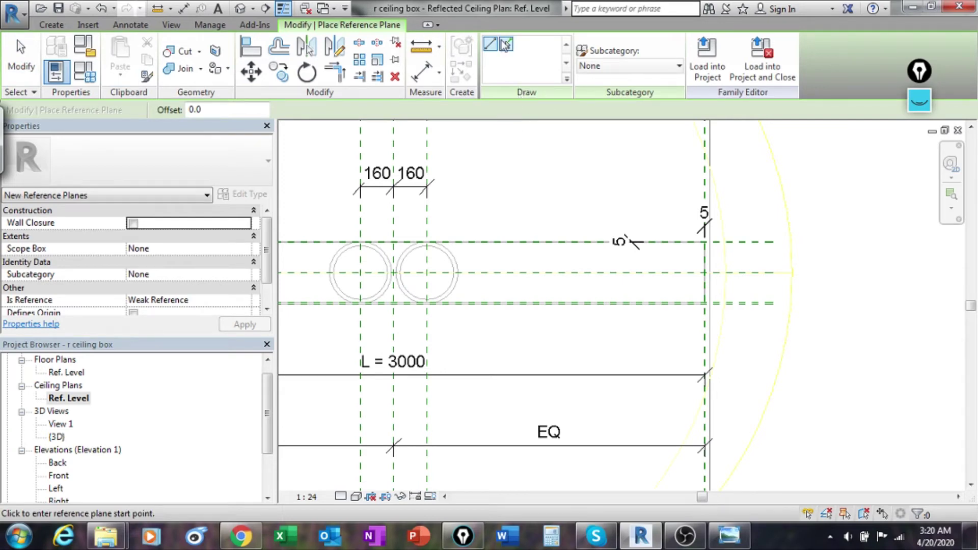
click(505, 45)
click(208, 110)
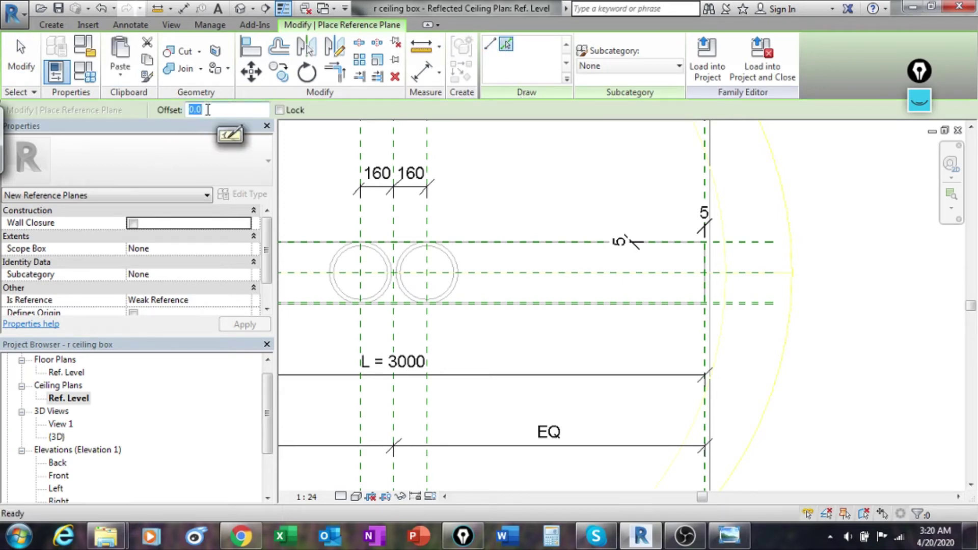
text(20)
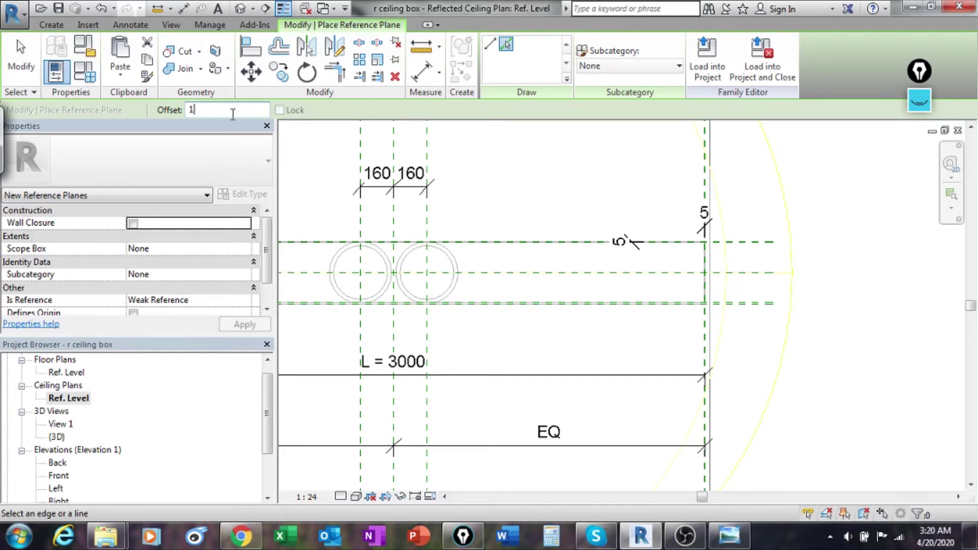
click(702, 334)
click(20, 56)
scroll(612, 255, up, 2)
middle_drag(537, 314, 712, 316)
scroll(496, 344, down, 1)
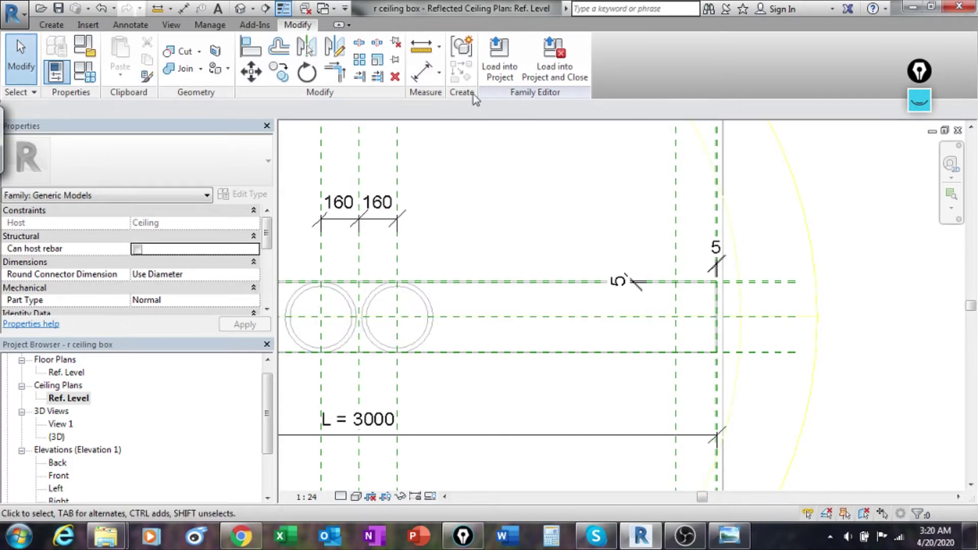
- Place a second vertical reference plane by picking the new one near the right end, offset 160 toward the center
click(52, 24)
click(754, 56)
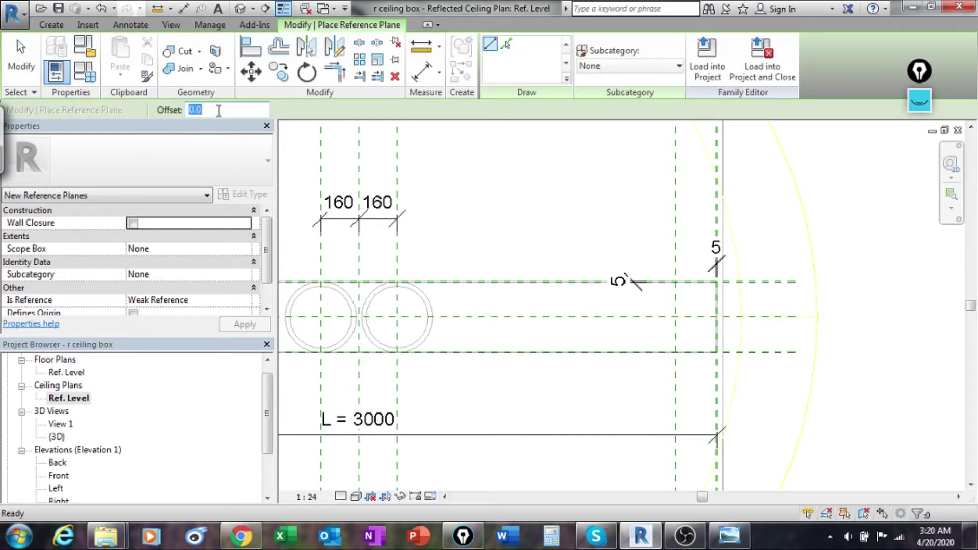
text(160)
key(Return)
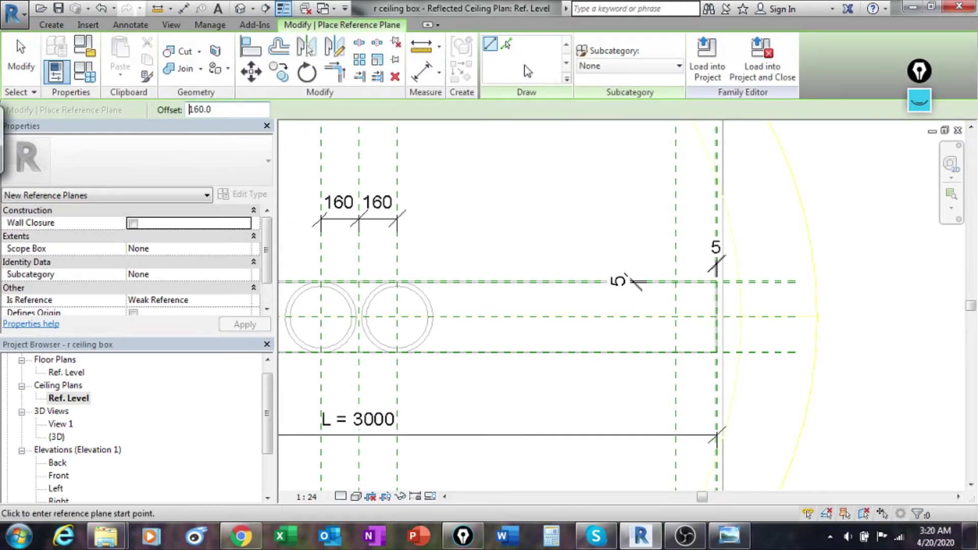
click(507, 46)
click(675, 201)
click(21, 56)
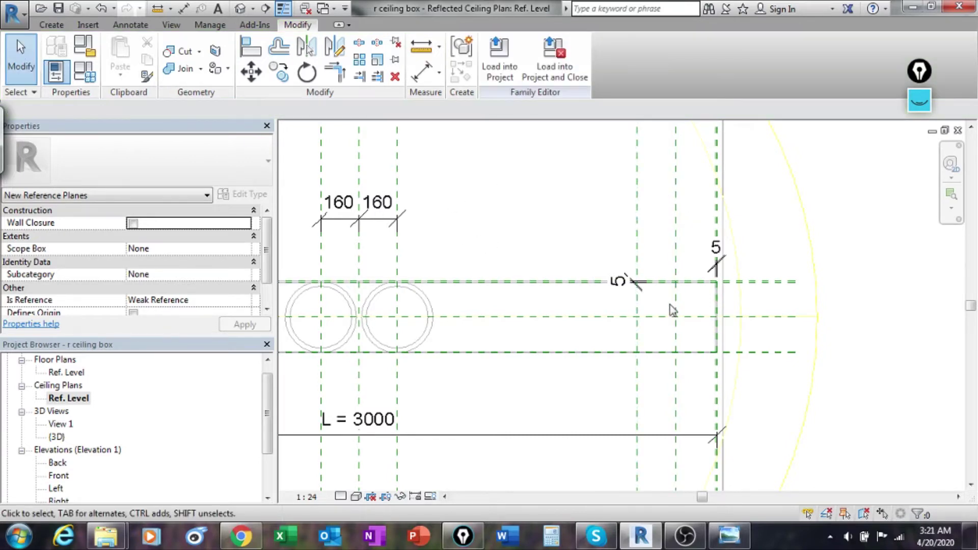
- Add an aligned dimension between the box's inner right-end plane and the nearest new reference plane, and lock it
scroll(675, 303, up, 3)
middle_drag(697, 283, 654, 314)
scroll(655, 284, up, 2)
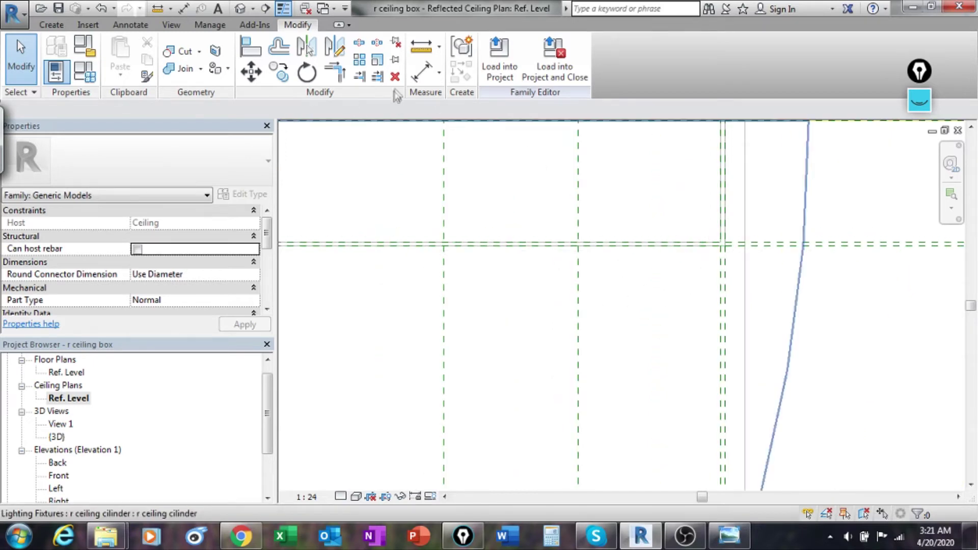
click(422, 71)
click(720, 334)
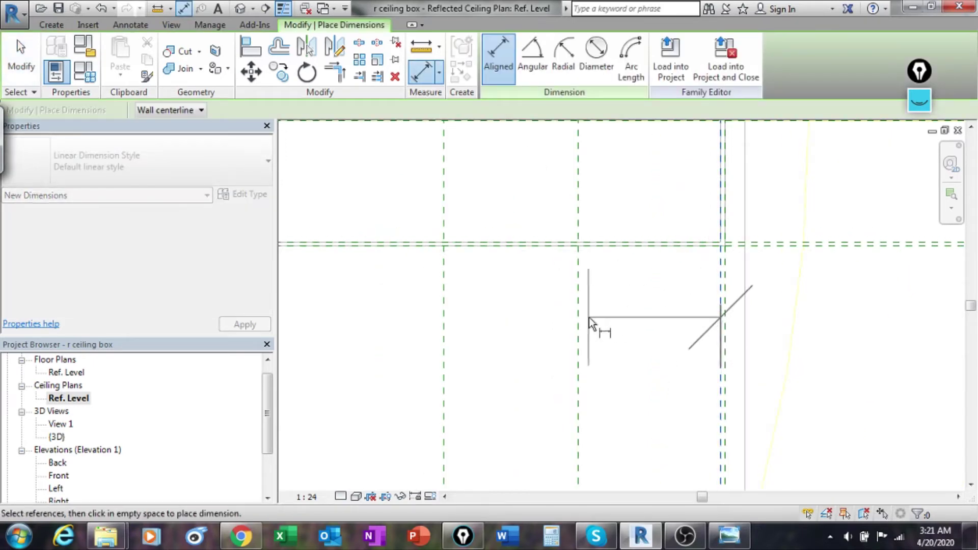
click(582, 317)
click(614, 342)
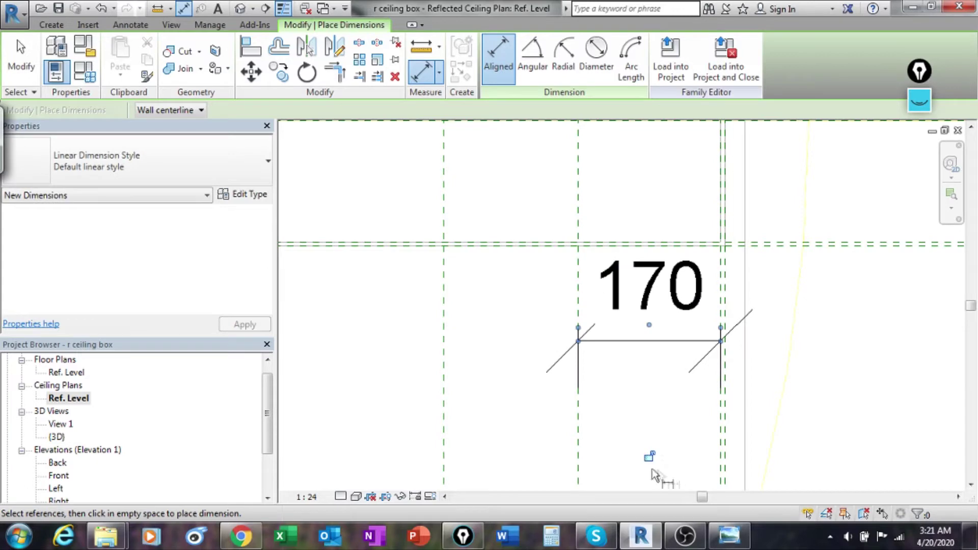
- Add an aligned dimension between the two new reference planes near the right end, in line with the previous one, and lock it
click(579, 424)
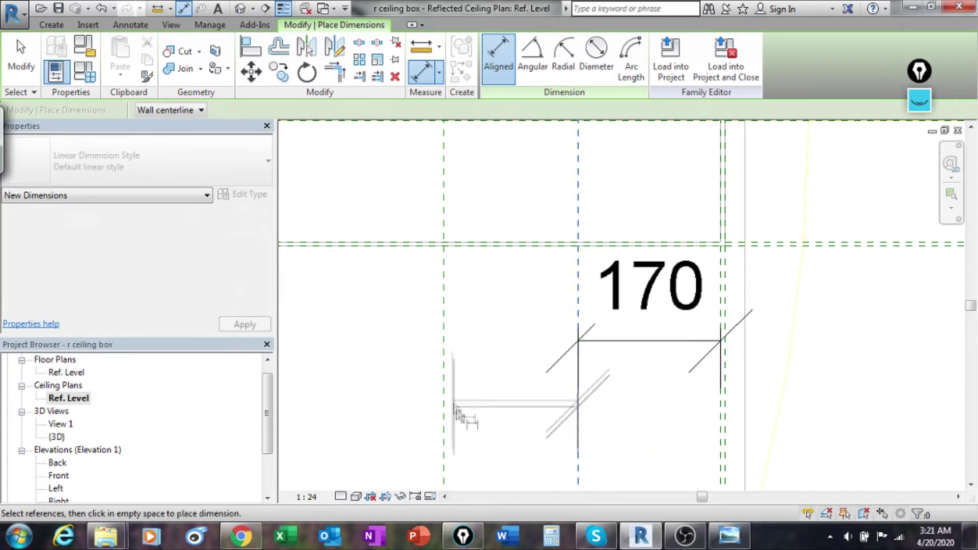
click(445, 392)
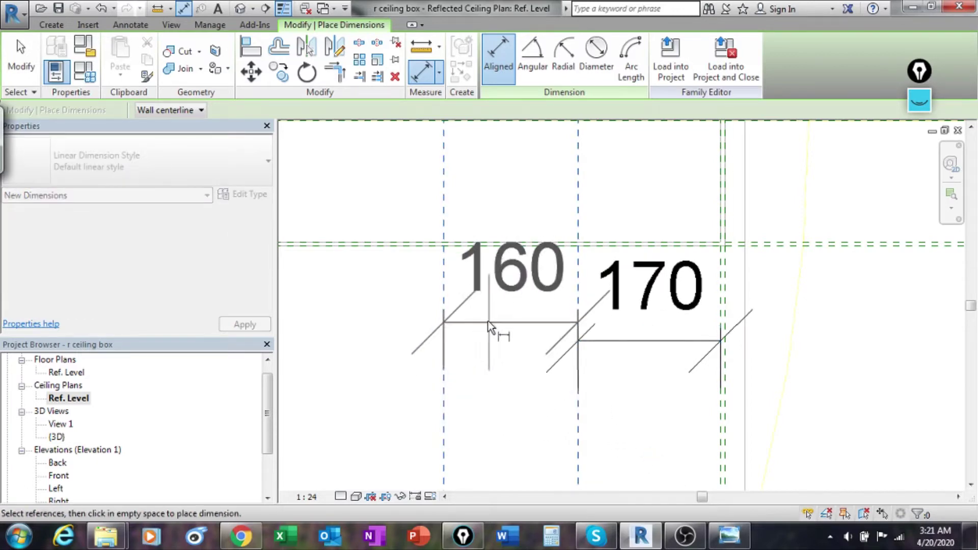
click(488, 348)
middle_drag(508, 426, 627, 469)
scroll(627, 469, down, 3)
middle_drag(586, 423, 759, 384)
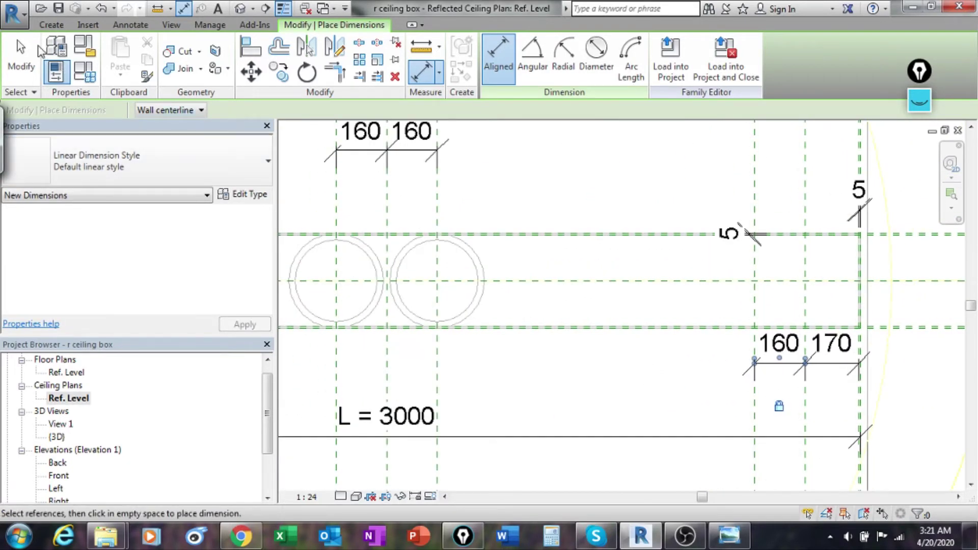
click(23, 56)
- Copy the cylinder just right of center along the box, about 620 short of the inner right-end plane
middle_drag(533, 310, 441, 289)
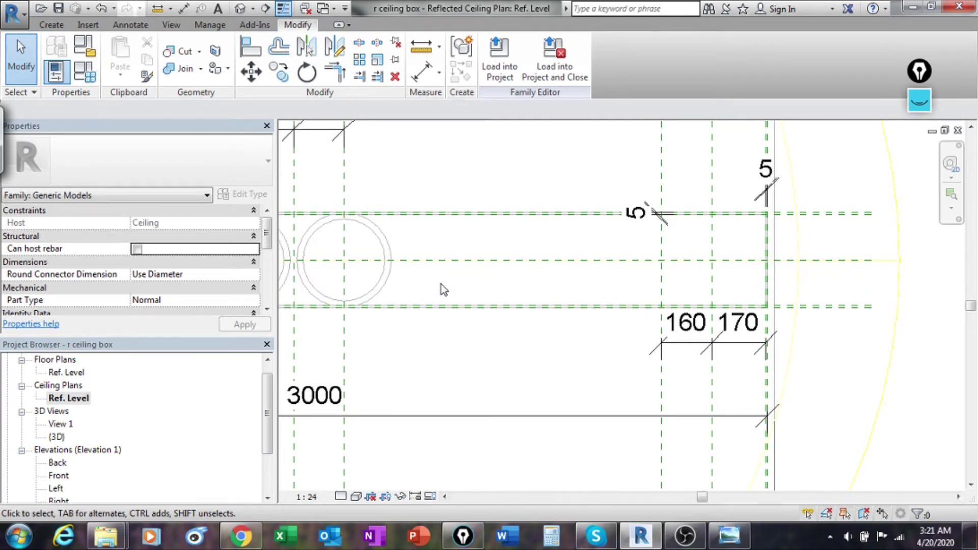
click(379, 287)
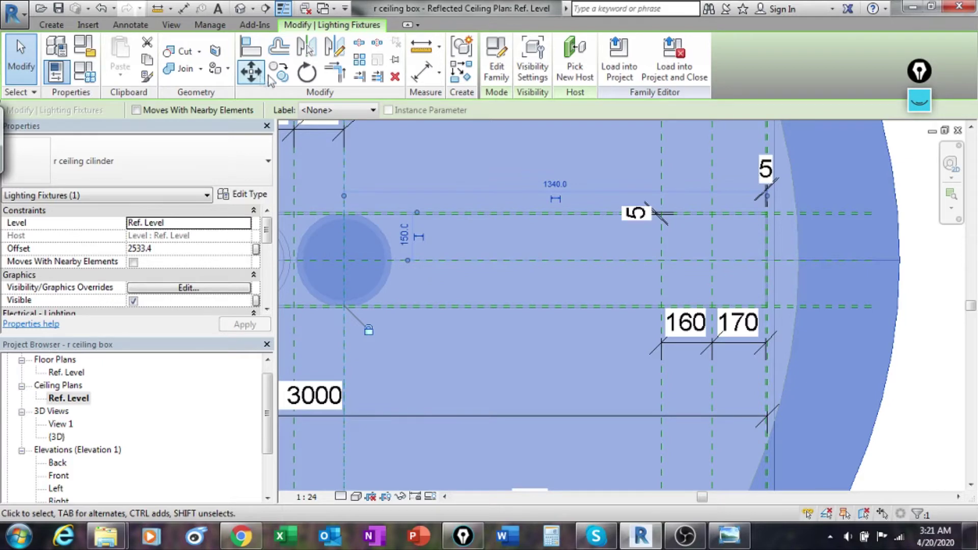
click(278, 73)
click(378, 262)
click(573, 259)
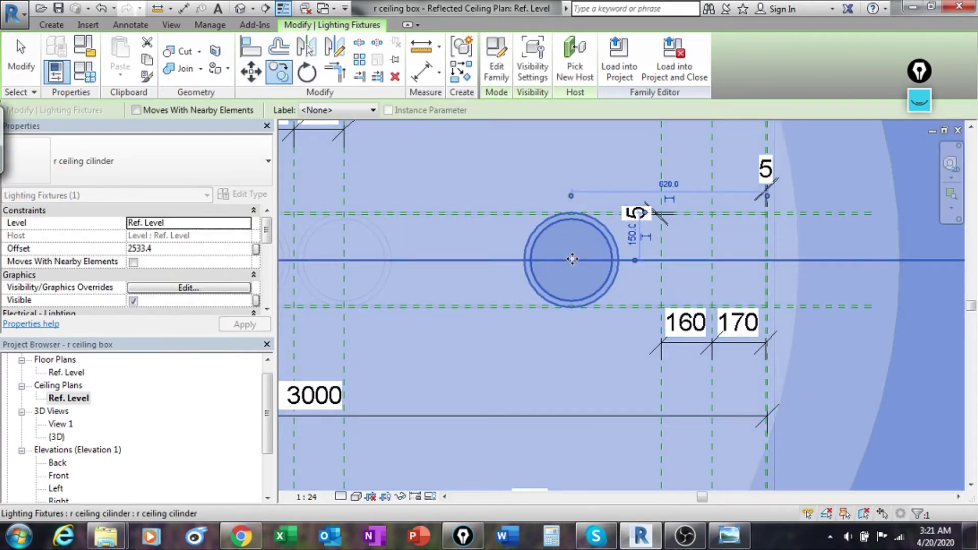
key(Escape)
key(Escape)
- Align the copied cylinder's center to the reference plane 170 from the right end, and lock the alignment
middle_drag(651, 299, 497, 293)
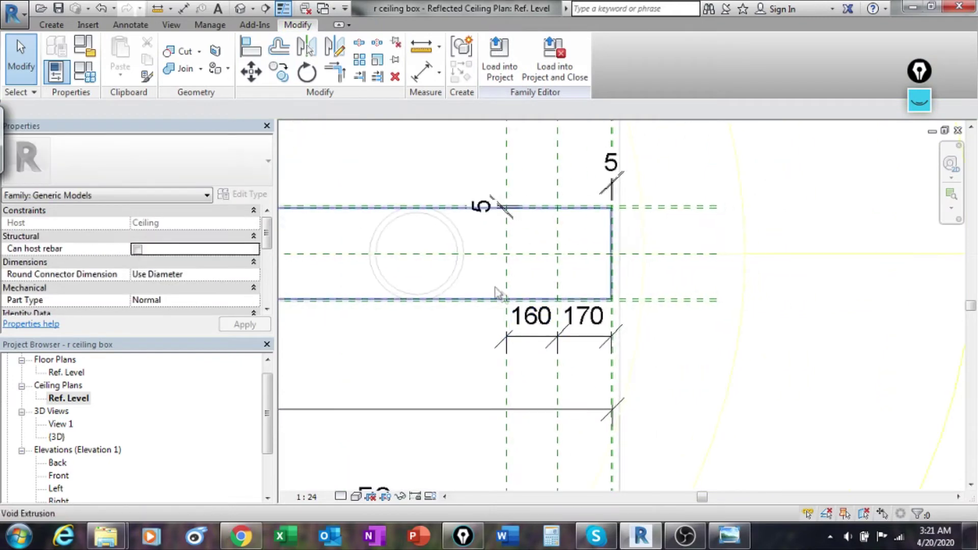
key(a)
key(l)
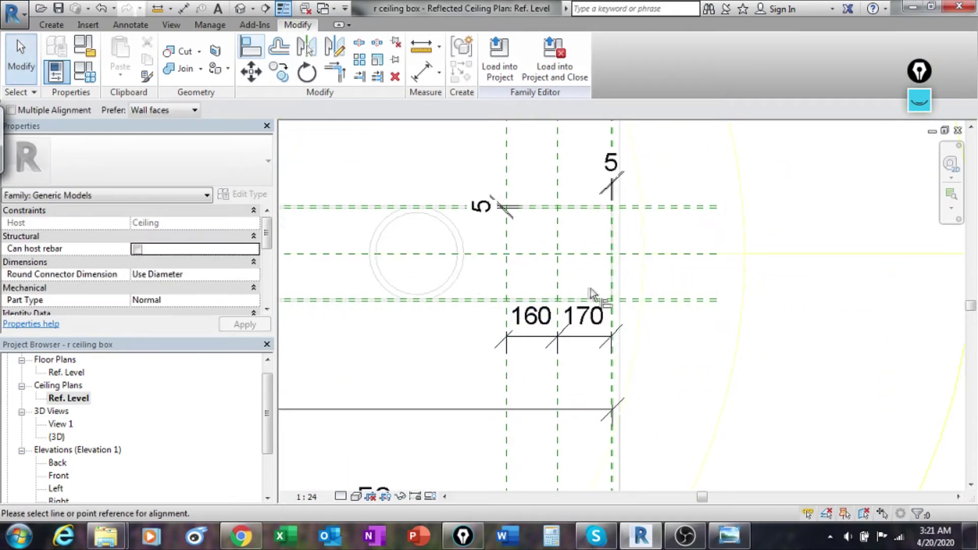
click(556, 276)
click(416, 277)
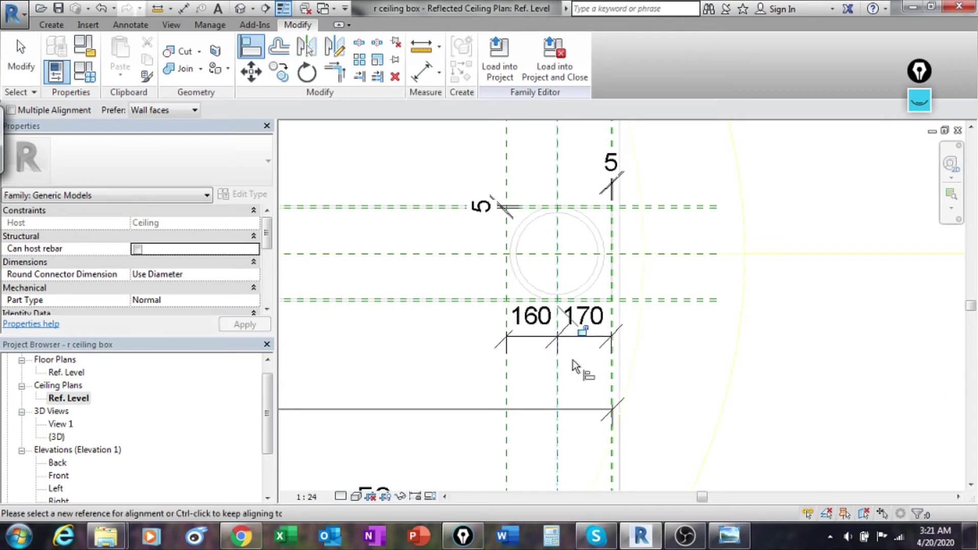
click(581, 331)
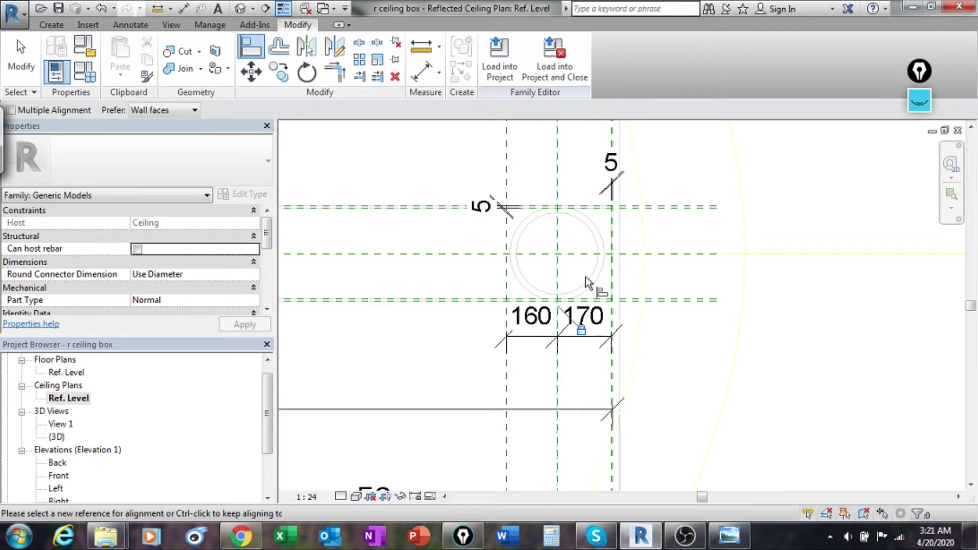
click(43, 60)
- Unlock and delete the 160 dimension between the two reference planes near the right end
click(528, 221)
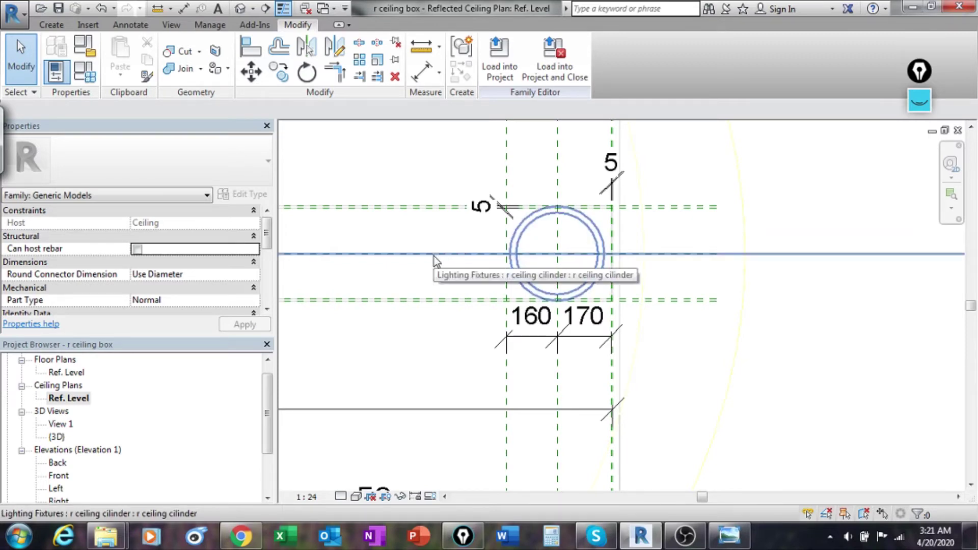
click(532, 326)
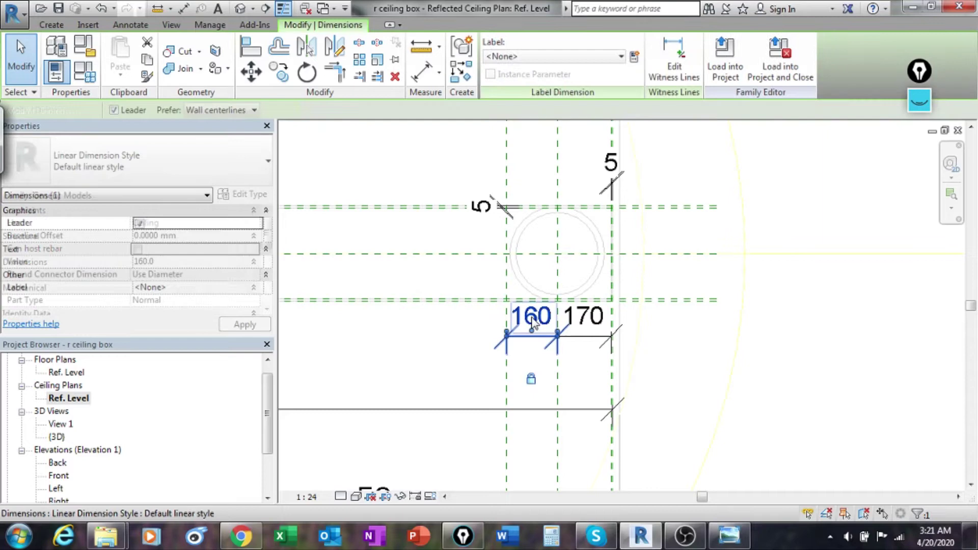
click(680, 392)
click(527, 338)
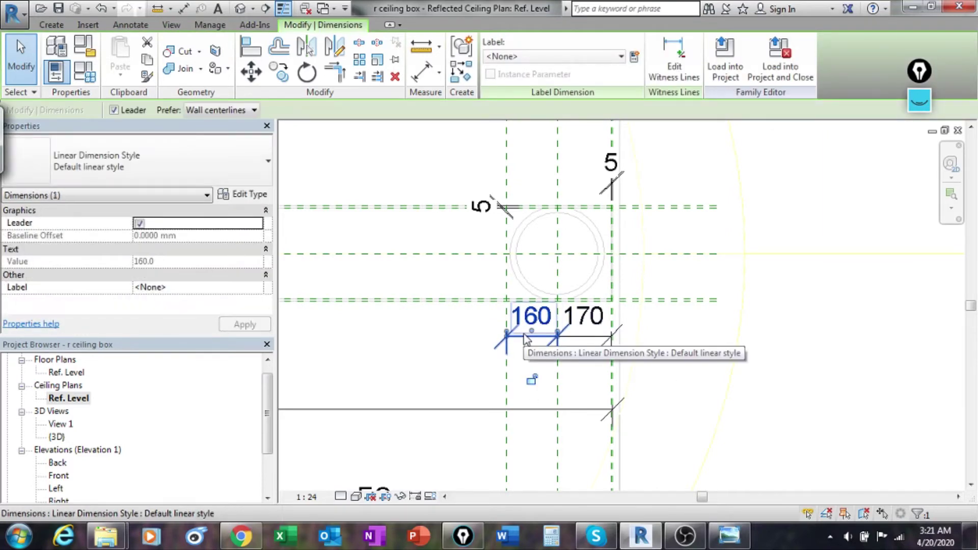
key(Delete)
- Set the farther reference plane 310 away from the one through the right-end cylinder's center
click(504, 351)
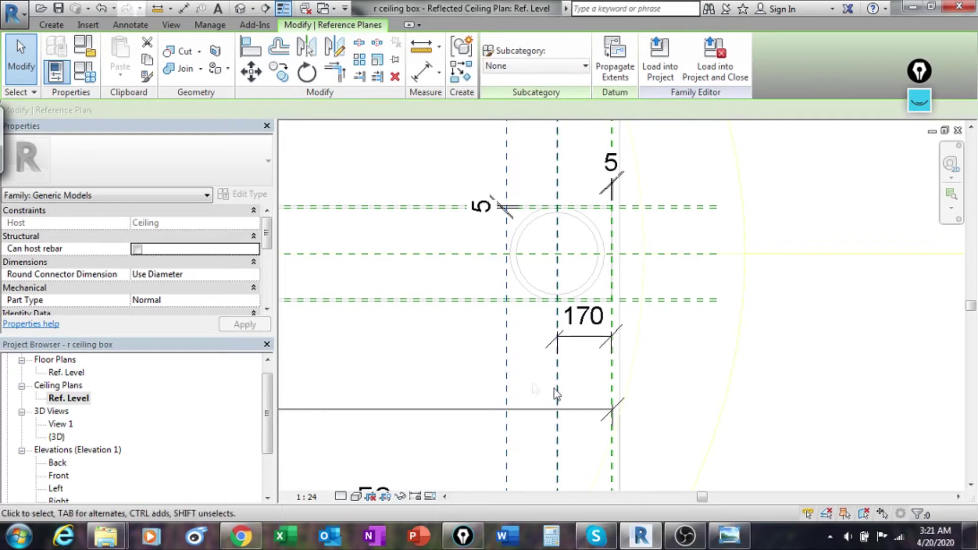
scroll(557, 394, down, 5)
middle_drag(570, 392, 572, 414)
scroll(579, 199, up, 2)
click(571, 207)
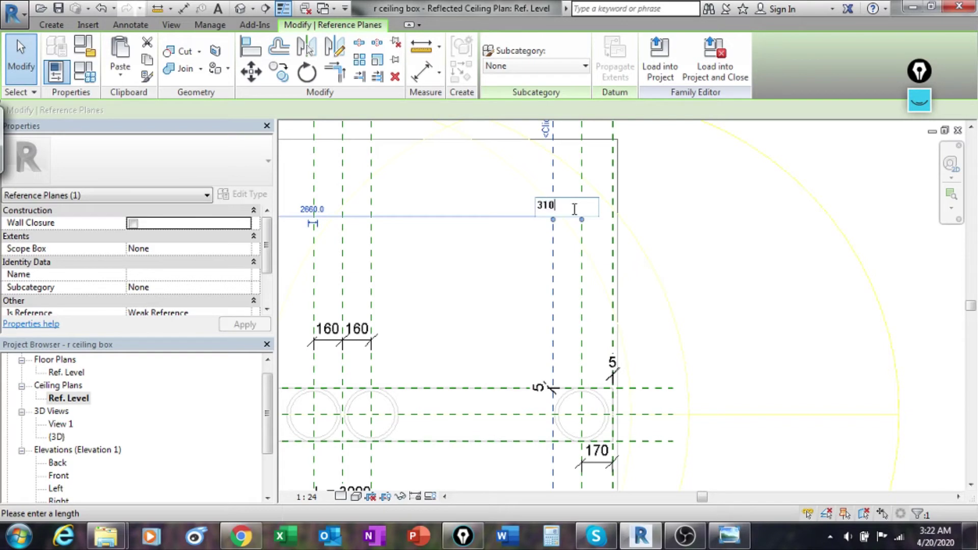
key(Return)
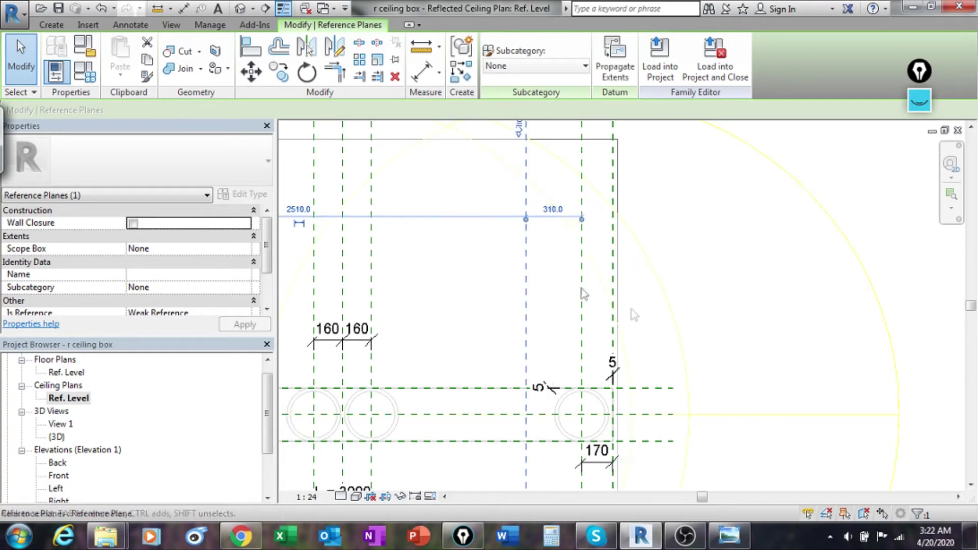
click(727, 332)
- Add an aligned dimension between the two reference planes near the right end, and lock it
middle_drag(618, 439, 668, 321)
scroll(640, 360, up, 2)
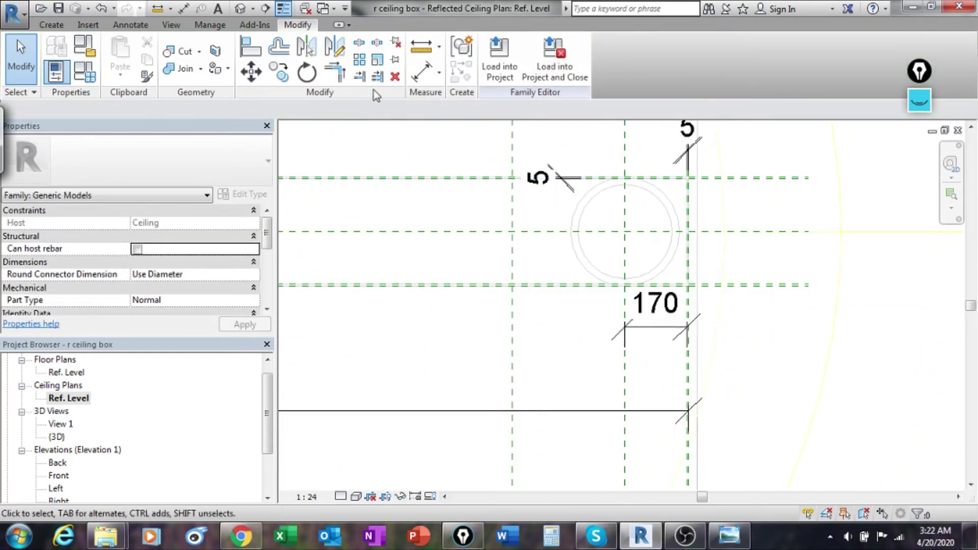
click(625, 382)
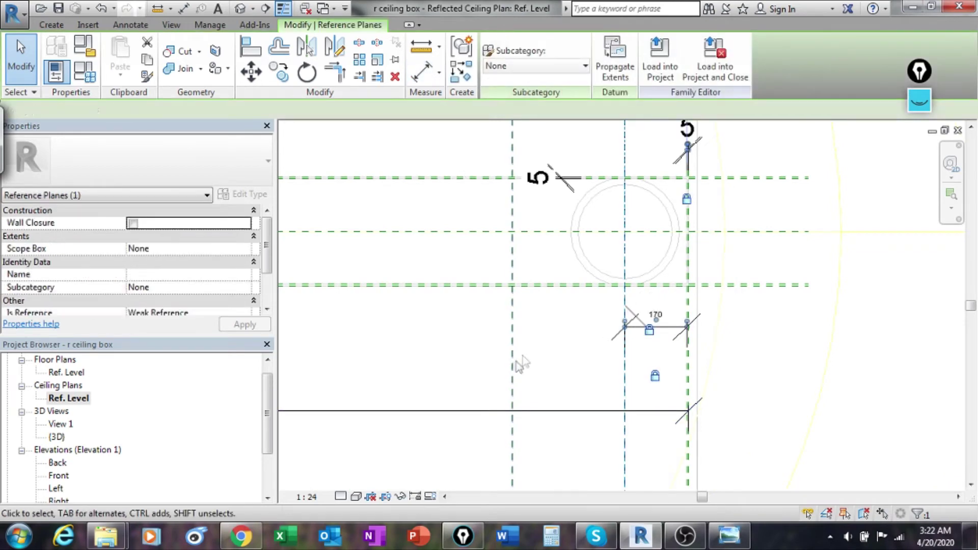
click(843, 345)
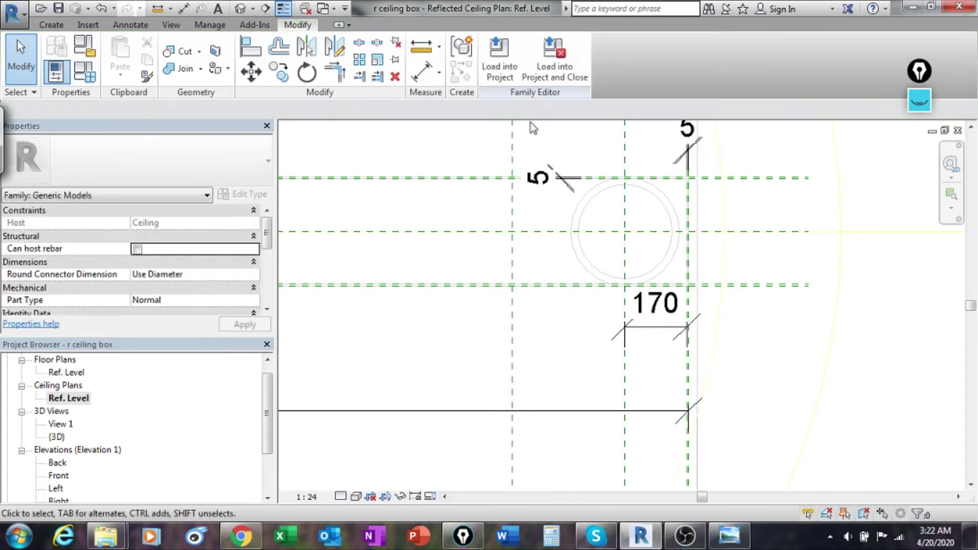
click(412, 73)
click(624, 386)
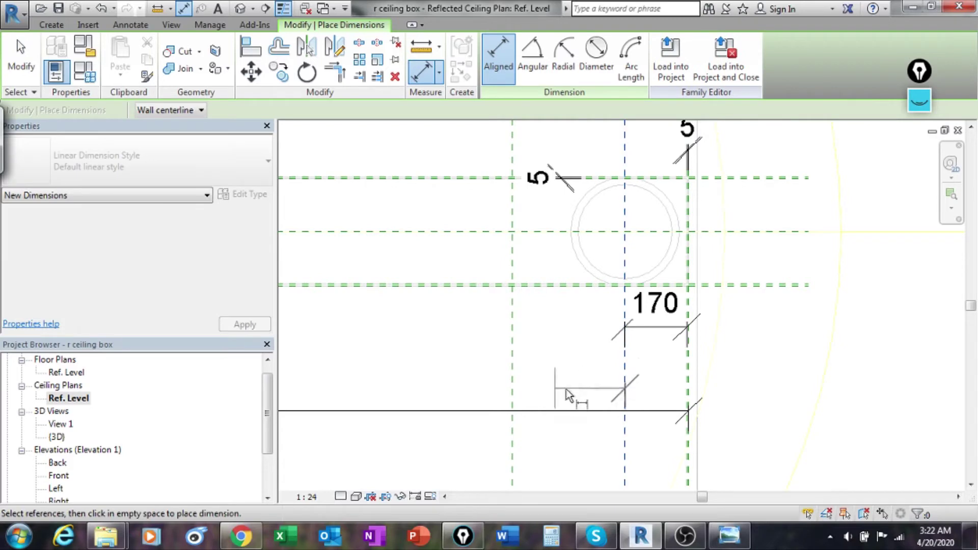
click(514, 382)
click(545, 365)
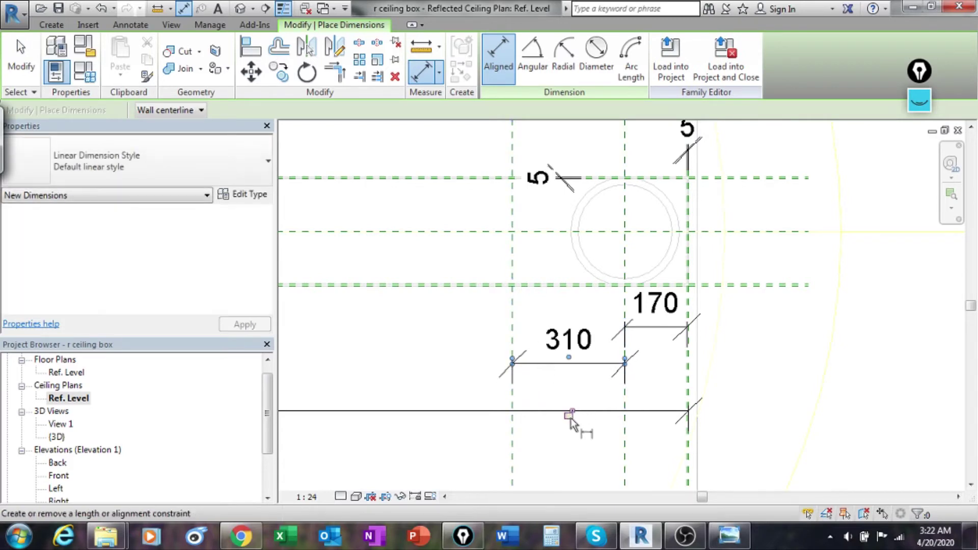
scroll(568, 421, down, 3)
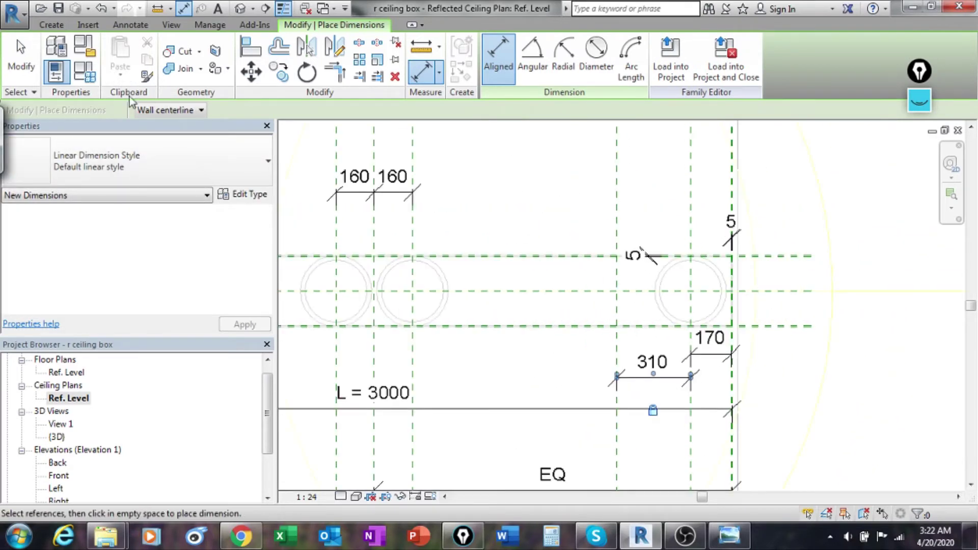
click(21, 56)
- Copy the cylinder just right of center along the box again, about 840 short of the inner right-end plane
middle_drag(503, 312, 537, 319)
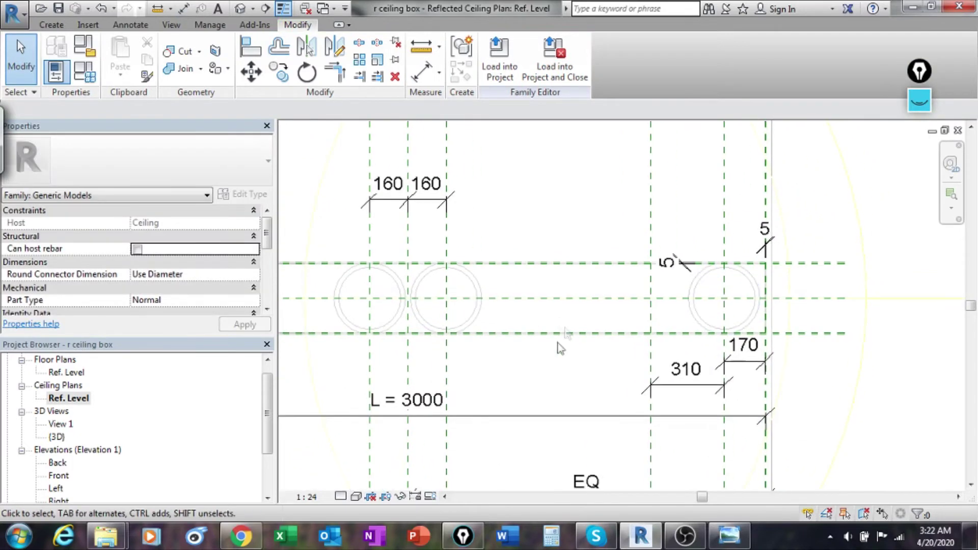
click(473, 326)
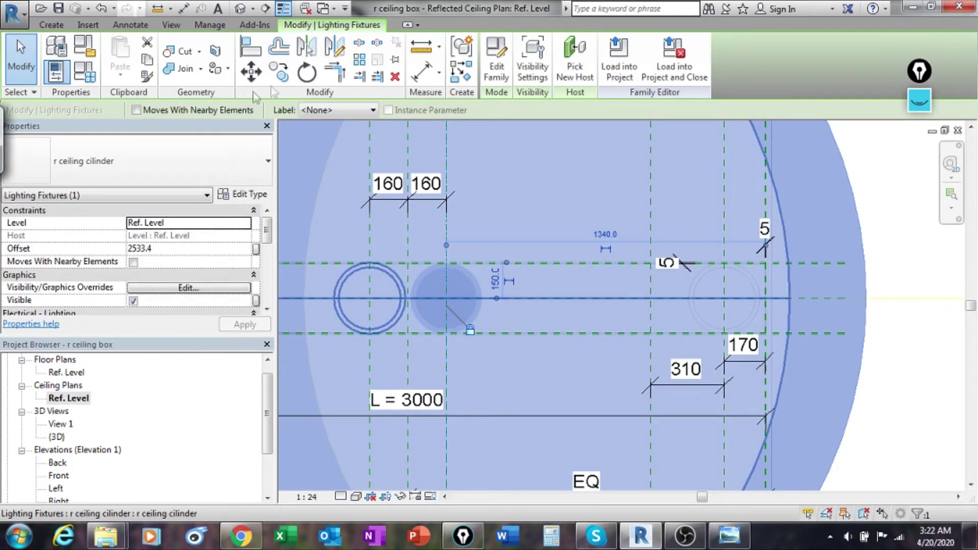
click(279, 71)
click(446, 298)
click(567, 298)
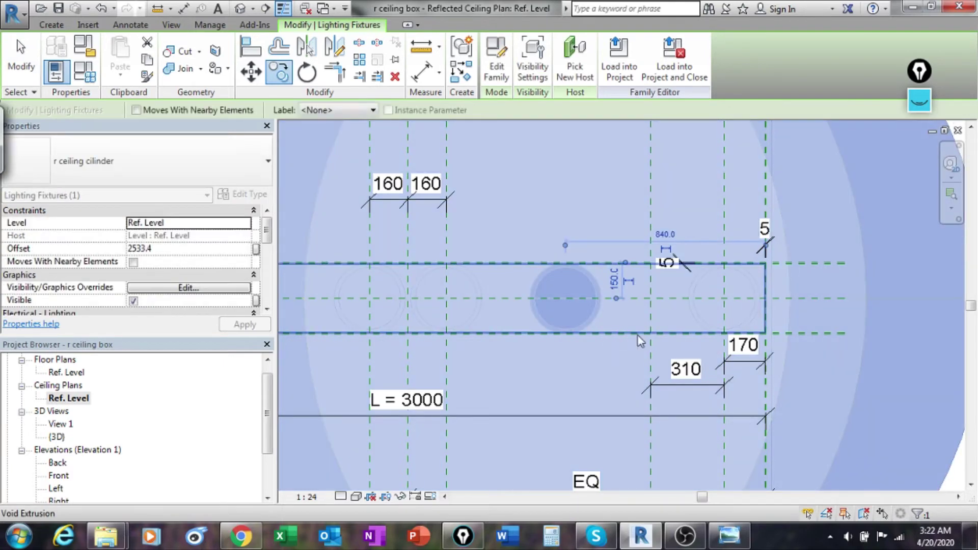
click(850, 377)
- Align the second copied cylinder's center to the reference plane 310 from the right-end cylinder's center, leaving the alignment unlocked
middle_drag(851, 377, 836, 424)
scroll(511, 334, up, 5)
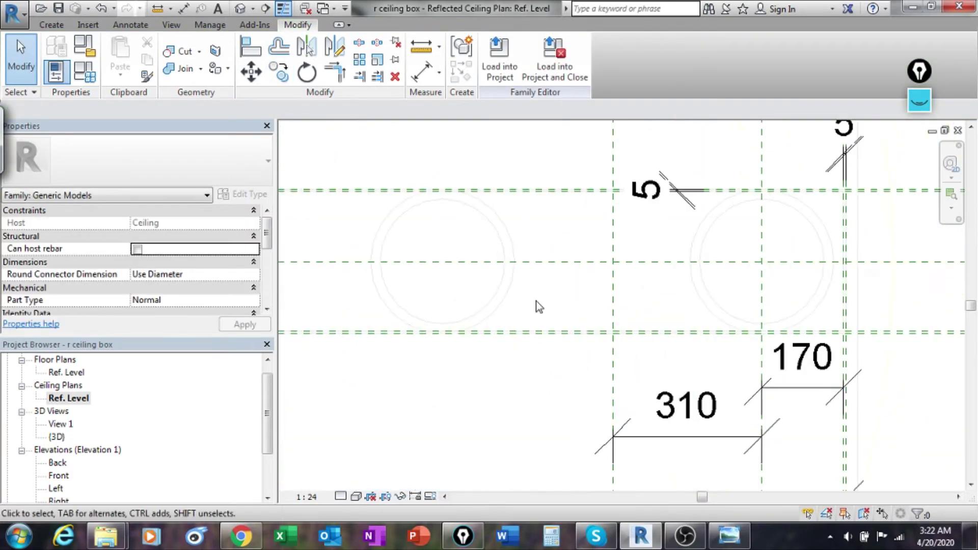
key(a)
key(l)
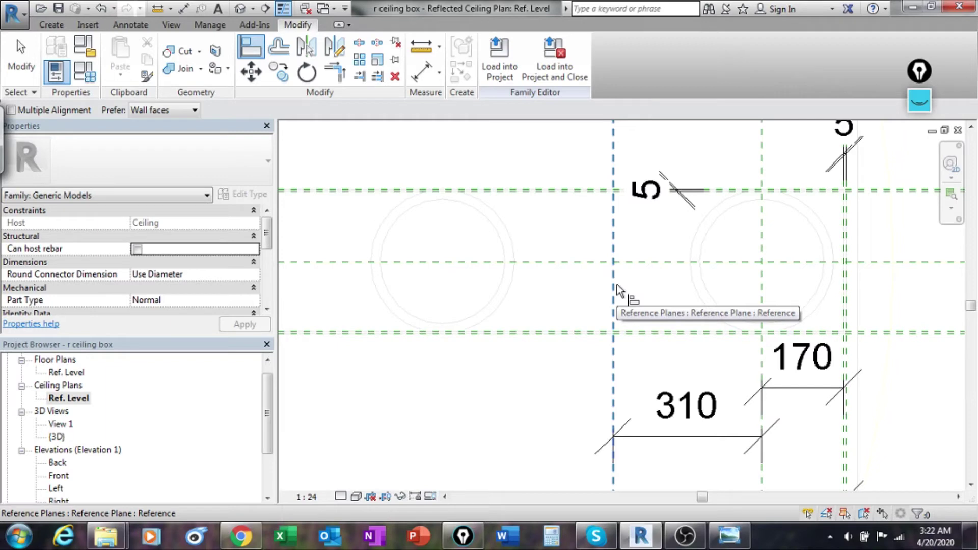
click(617, 288)
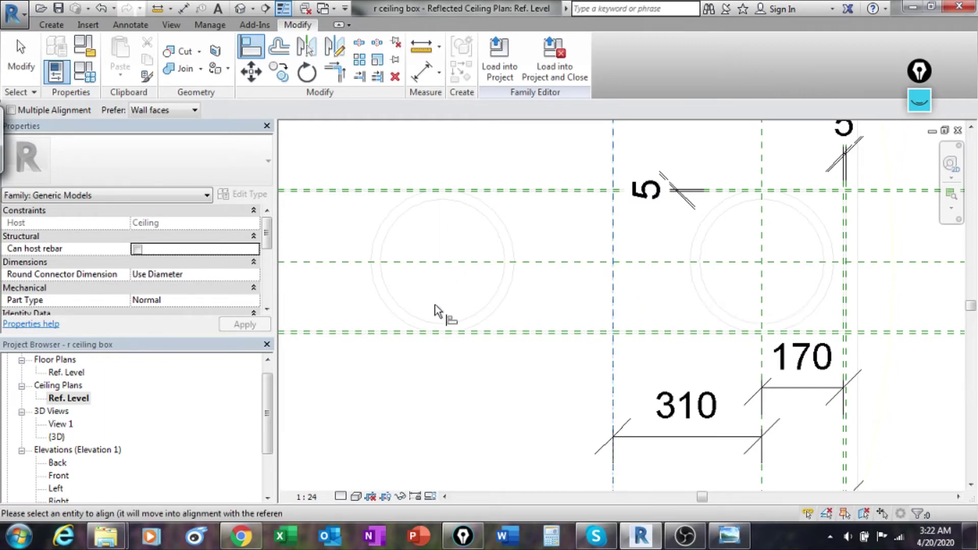
click(446, 301)
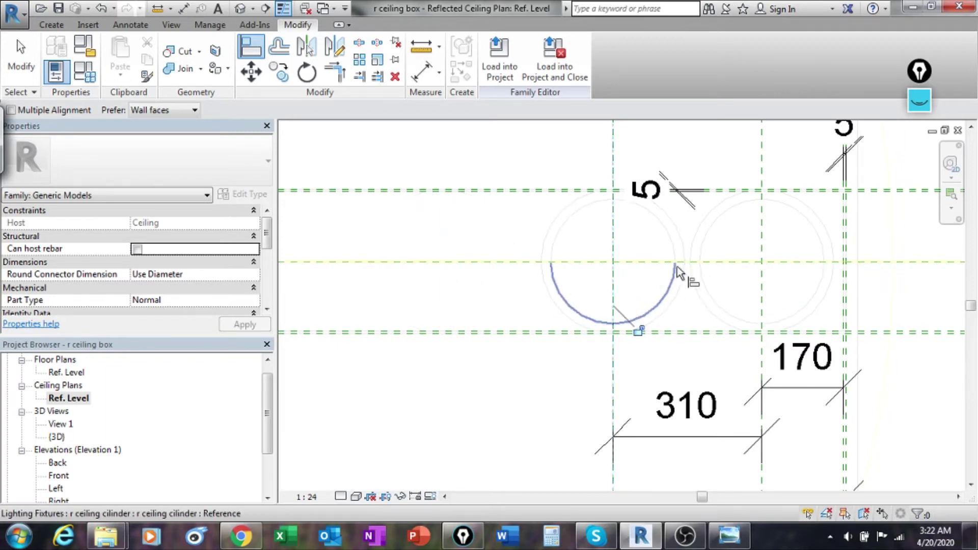
key(Escape)
key(Escape)
- Open the 3D view seen from below and set the family's length parameter L to 4000
scroll(459, 287, down, 5)
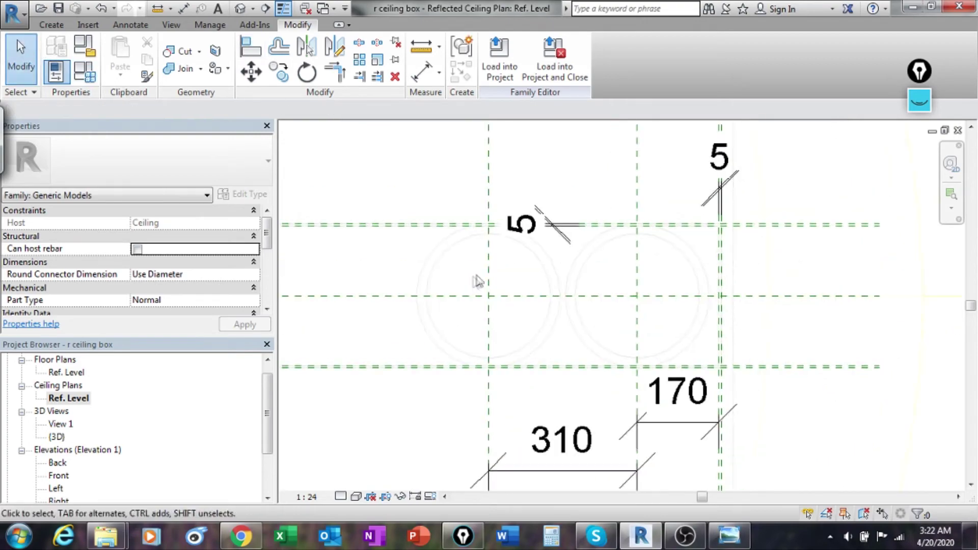
scroll(805, 249, down, 2)
middle_drag(805, 250, 744, 301)
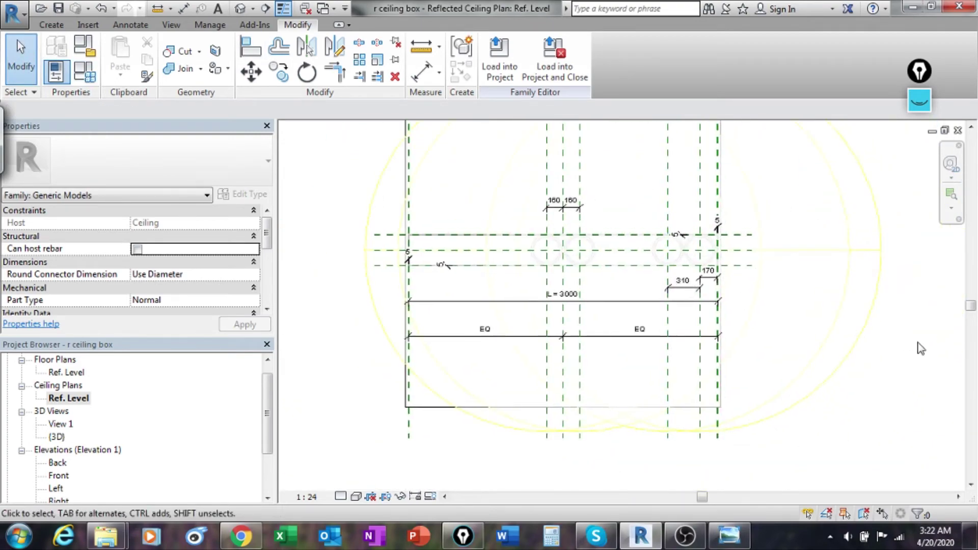
middle_drag(859, 330, 851, 367)
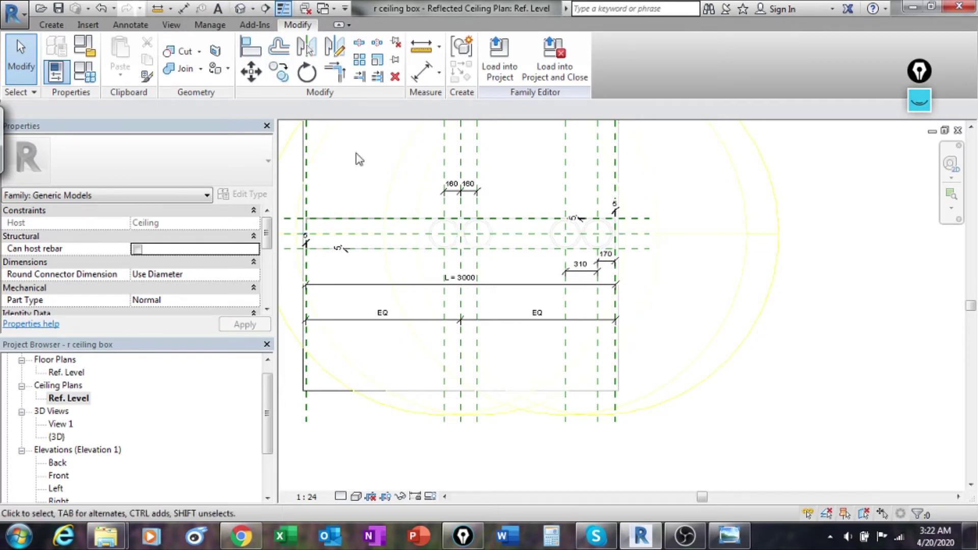
click(239, 9)
shift+middle_drag(555, 349, 760, 228)
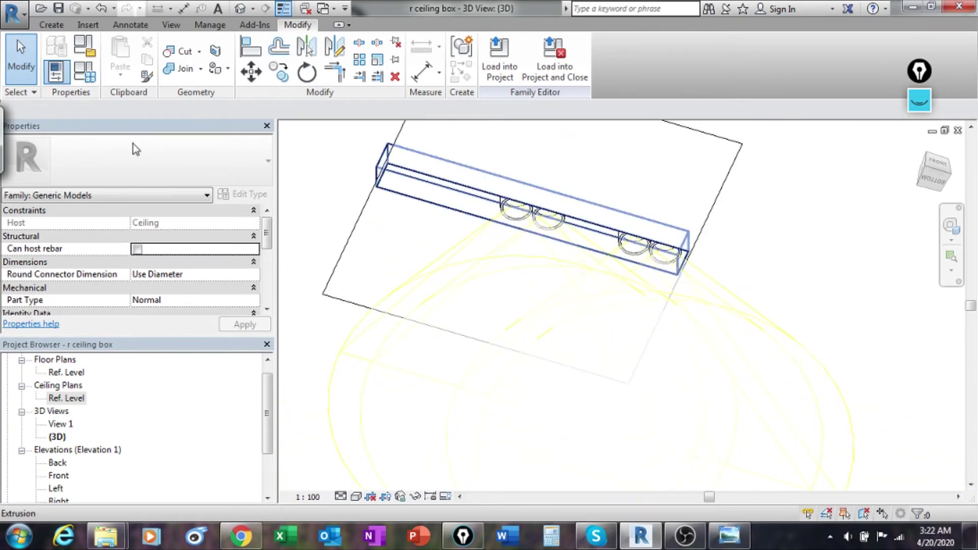
click(84, 73)
click(183, 130)
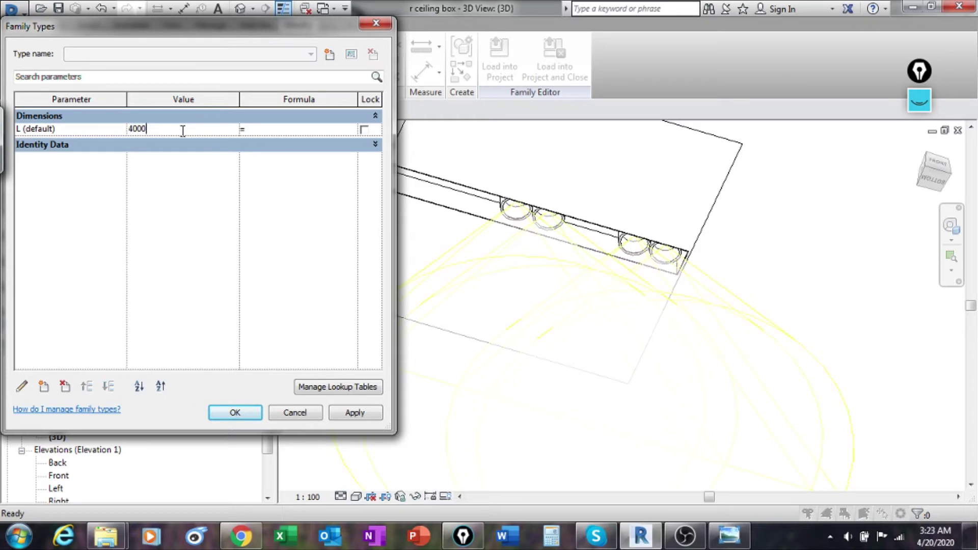
click(362, 413)
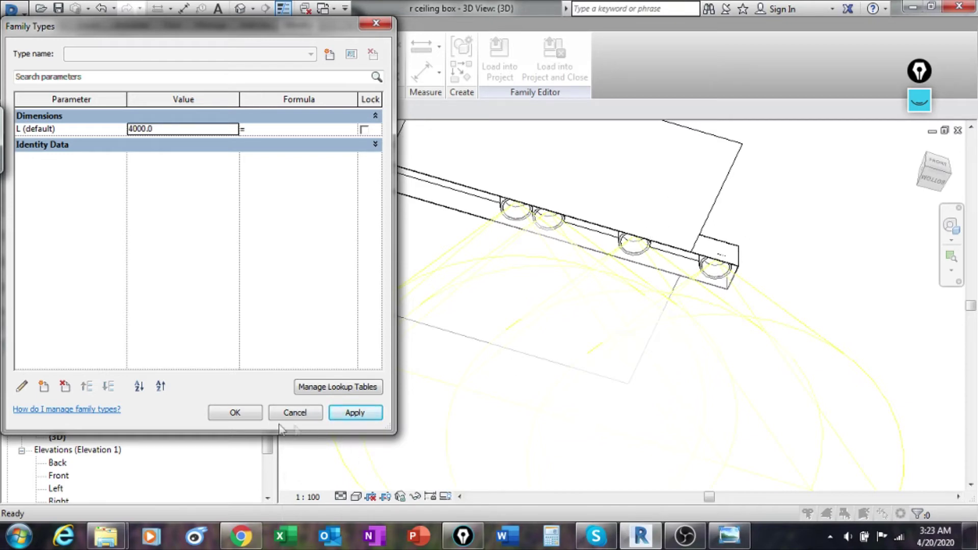
click(241, 420)
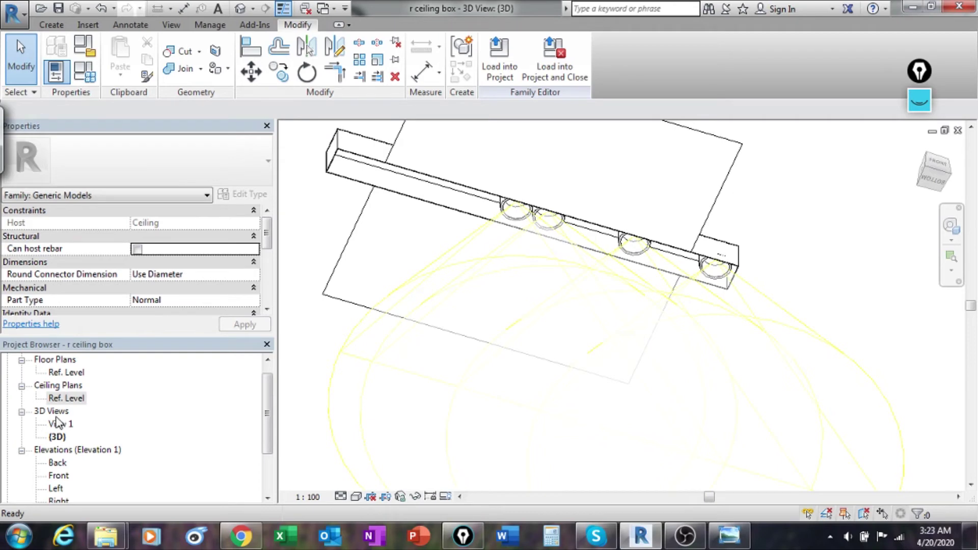
- In the Ref. Level ceiling plan, align the second copied cylinder's center to the reference plane 310 from the right-end cylinder and lock the alignment
double_click(64, 399)
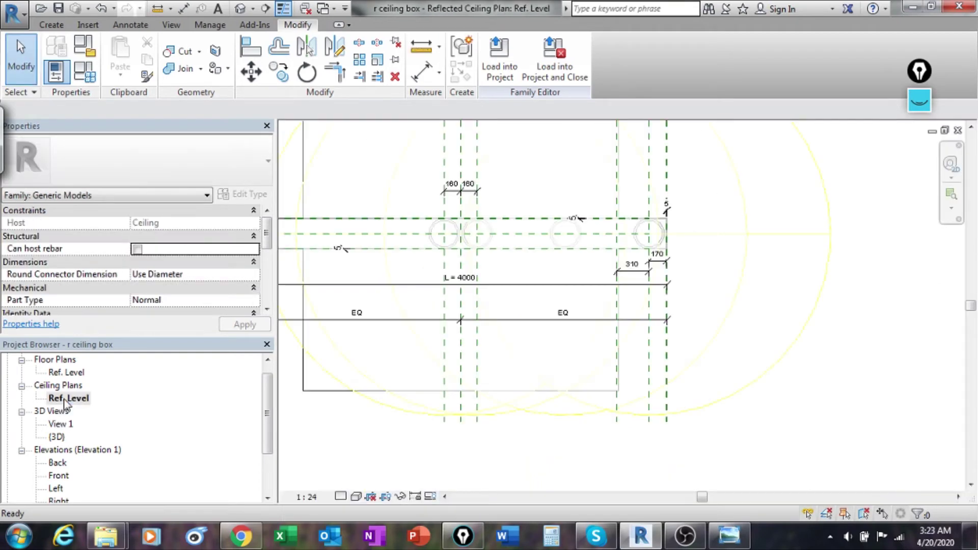
scroll(613, 227, up, 3)
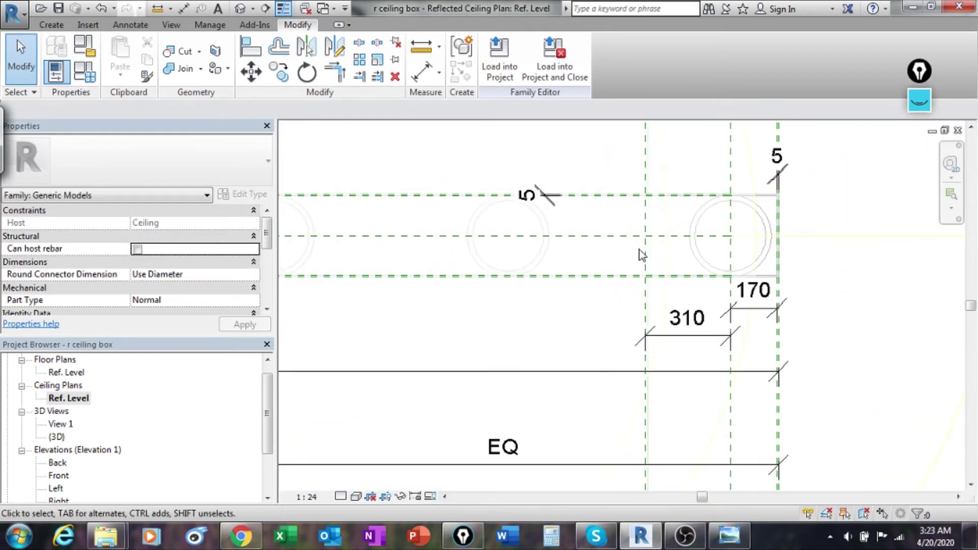
click(698, 329)
click(844, 312)
key(a)
key(l)
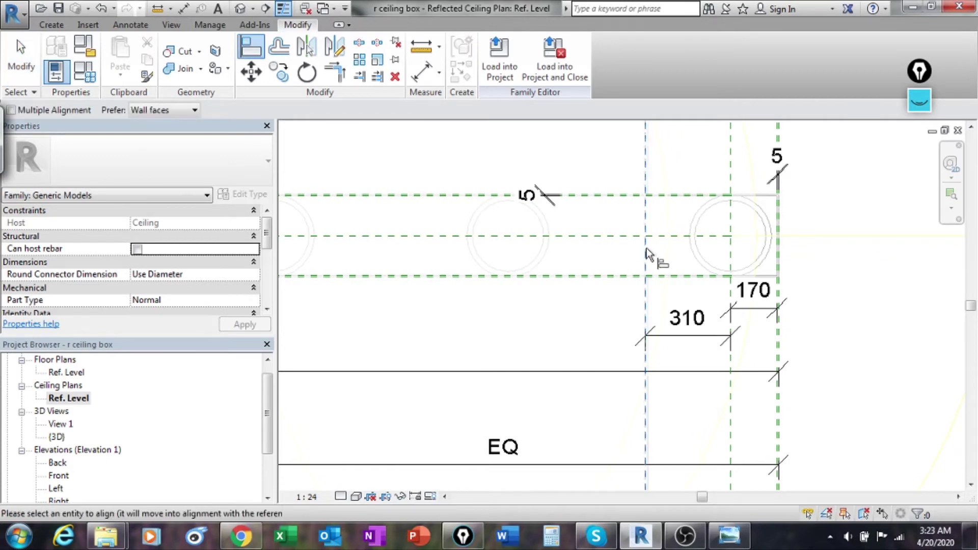
click(507, 203)
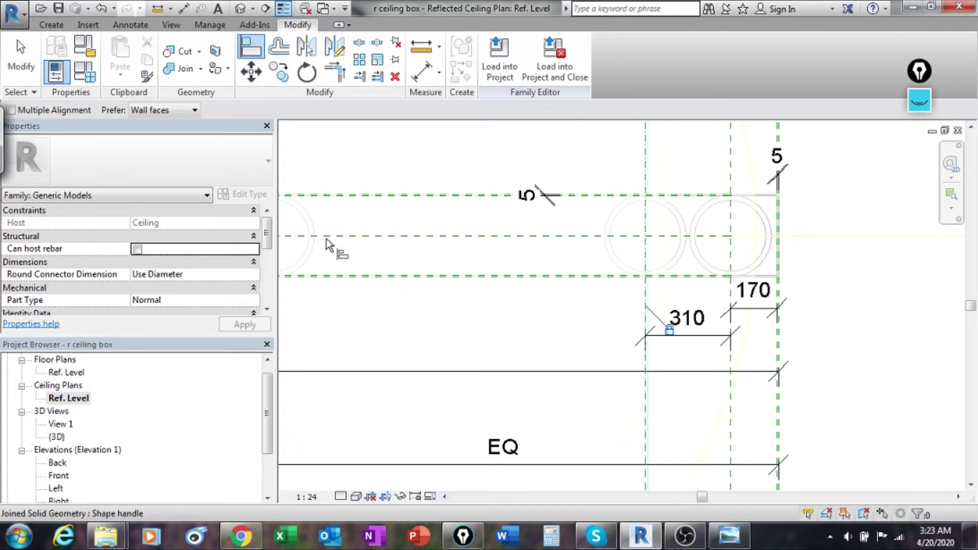
click(20, 57)
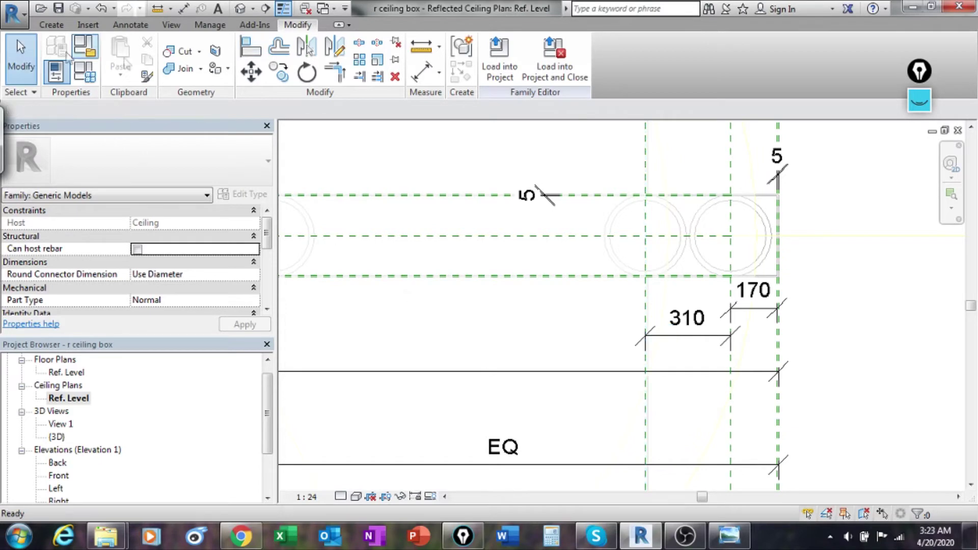
- Open the 3D view and set the family's length parameter L to 3000
click(240, 9)
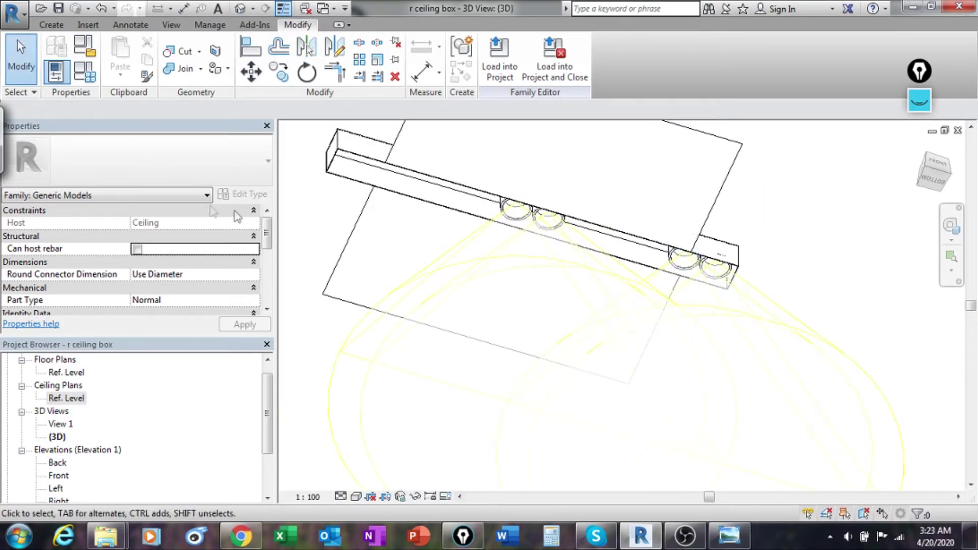
click(89, 76)
click(191, 118)
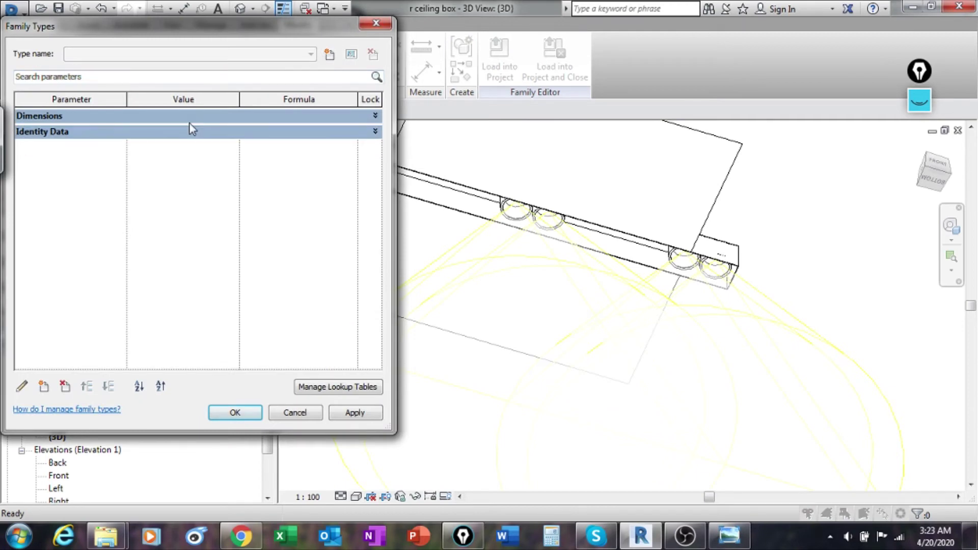
click(379, 117)
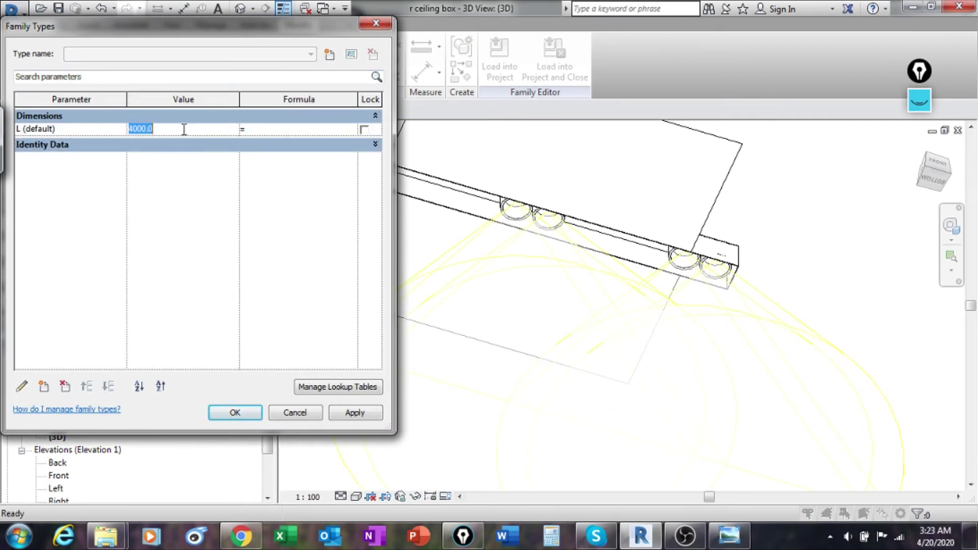
text(3)
click(359, 418)
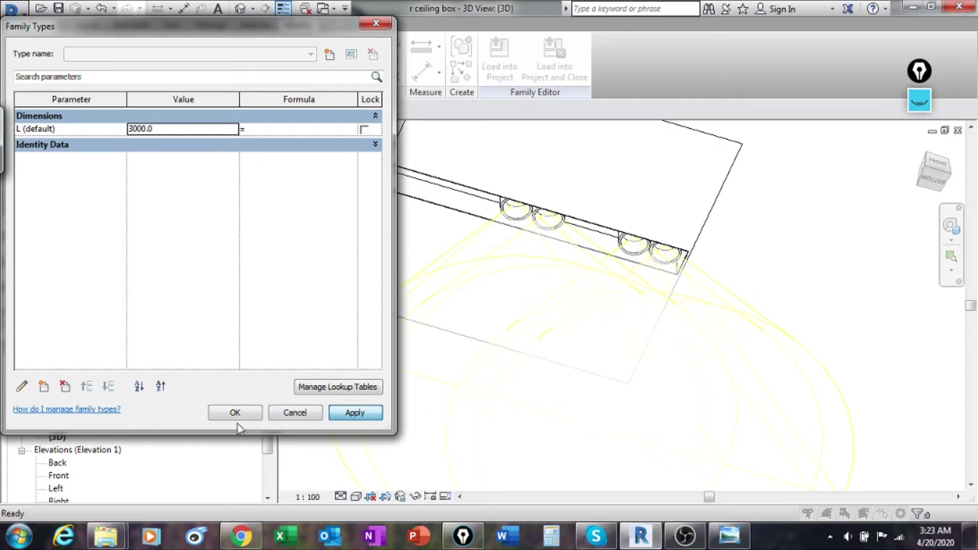
click(261, 413)
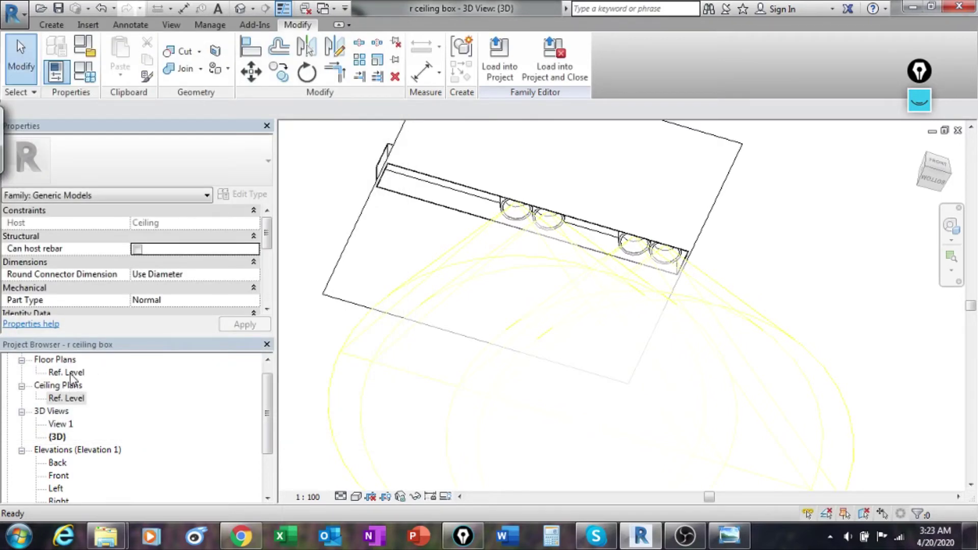
- In the Ref. Level ceiling plan, add two reference planes near the left end, 170 inside the inner end plane and another 310 further in
double_click(67, 398)
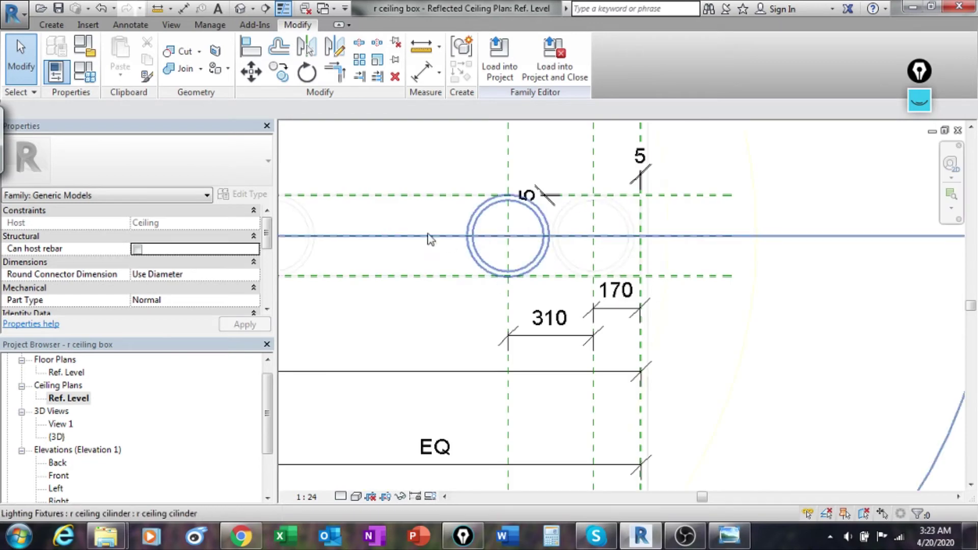
scroll(511, 334, down, 3)
middle_drag(511, 334, 787, 268)
scroll(637, 229, up, 2)
scroll(455, 170, up, 2)
middle_drag(454, 170, 452, 207)
scroll(406, 223, down, 3)
scroll(397, 209, up, 2)
click(51, 25)
click(753, 60)
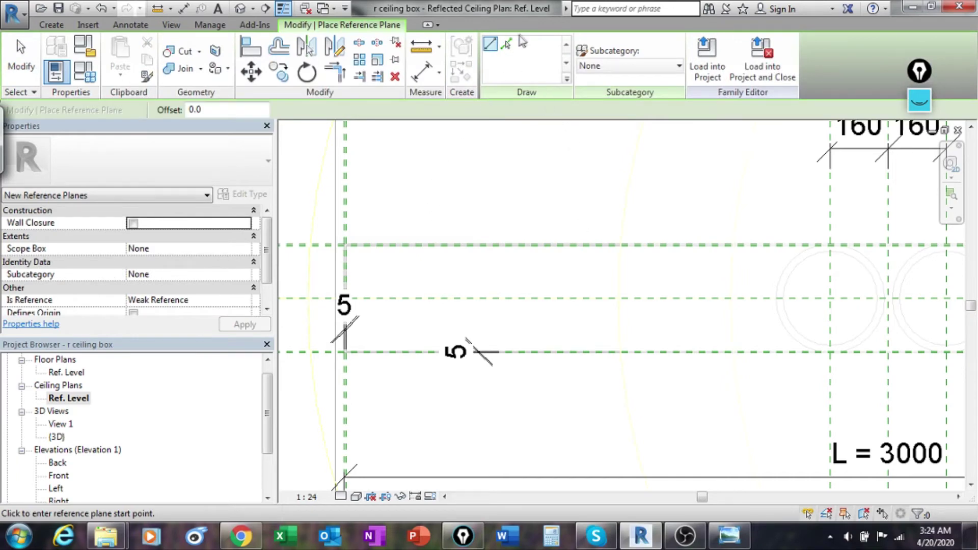
click(507, 45)
double_click(233, 113)
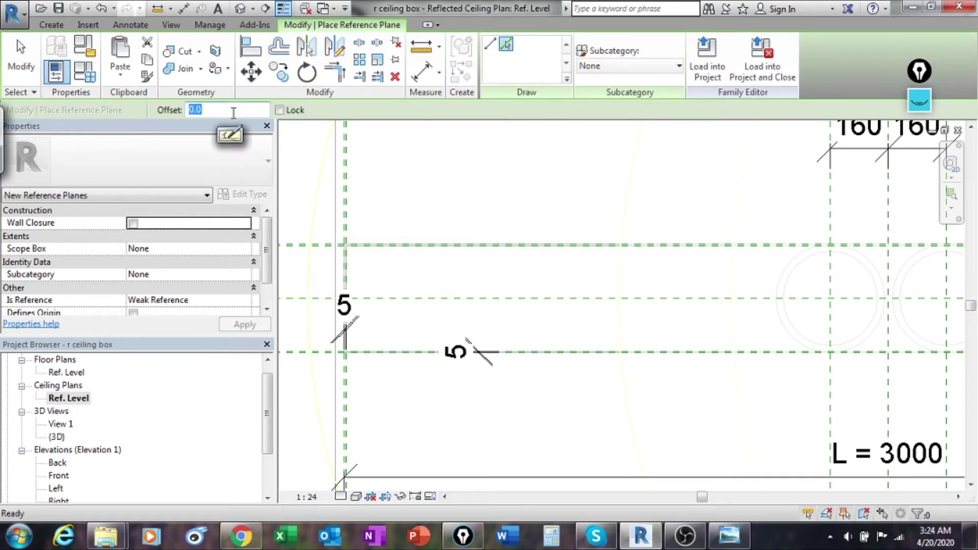
text(170)
key(Return)
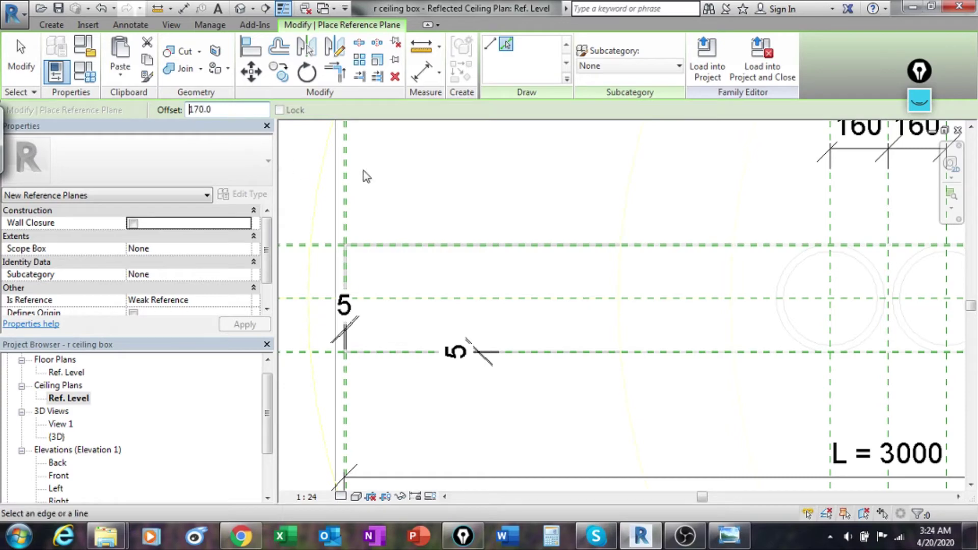
click(346, 220)
key(Return)
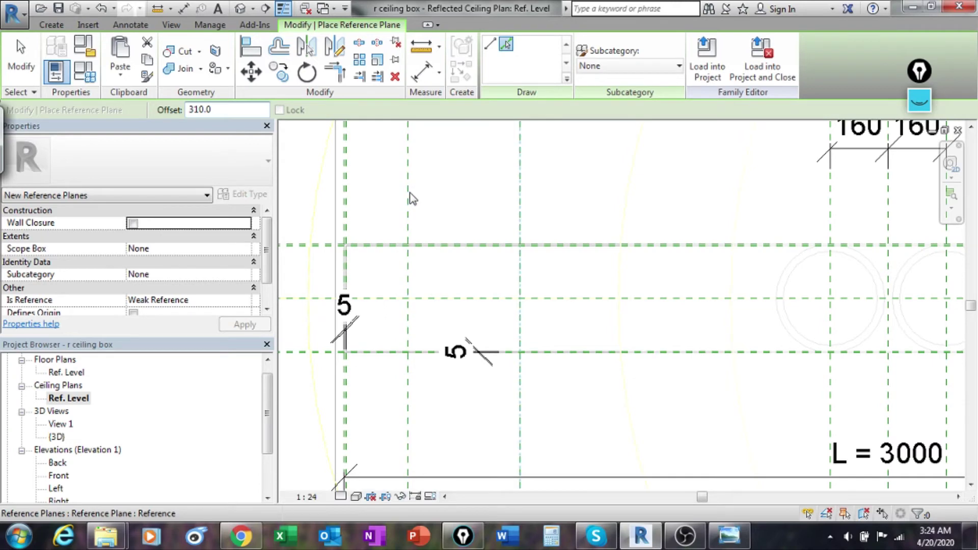
click(21, 56)
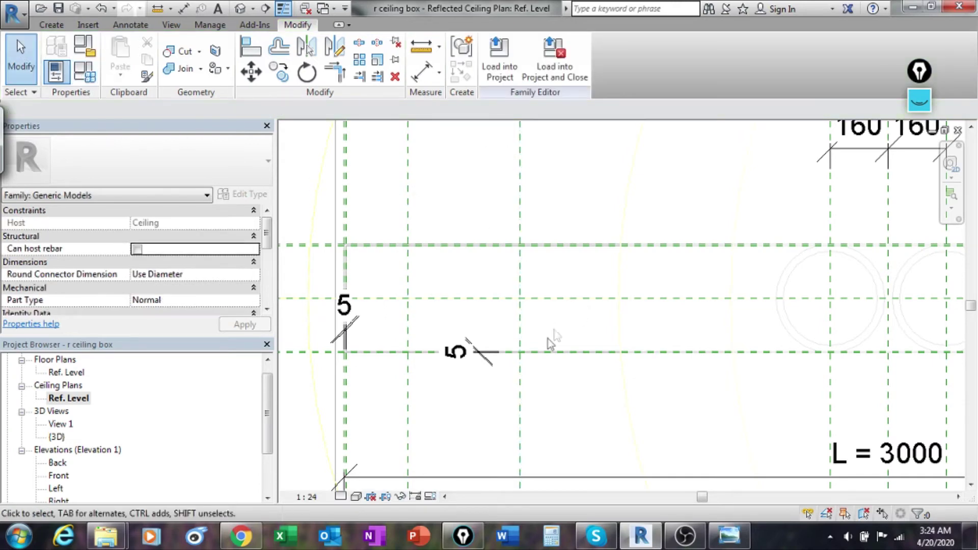
- Add and lock aligned dimensions from the inner left-end plane to the first new reference plane, and between the two new planes
middle_drag(548, 338, 538, 484)
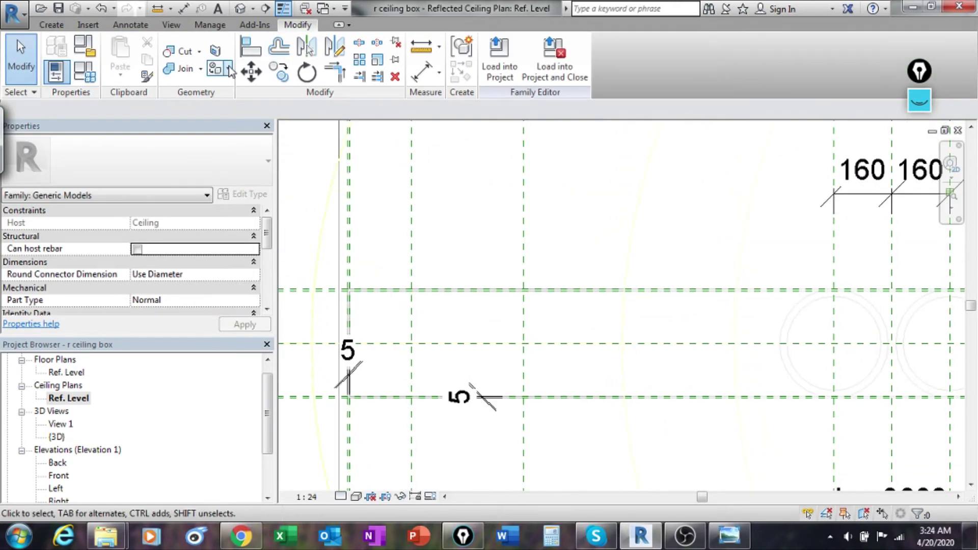
click(422, 71)
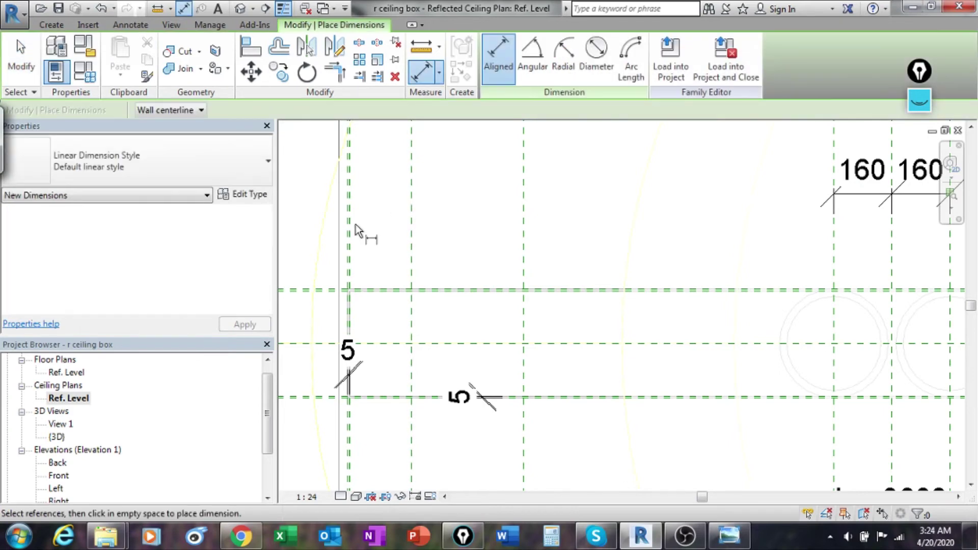
click(355, 230)
click(413, 219)
click(403, 196)
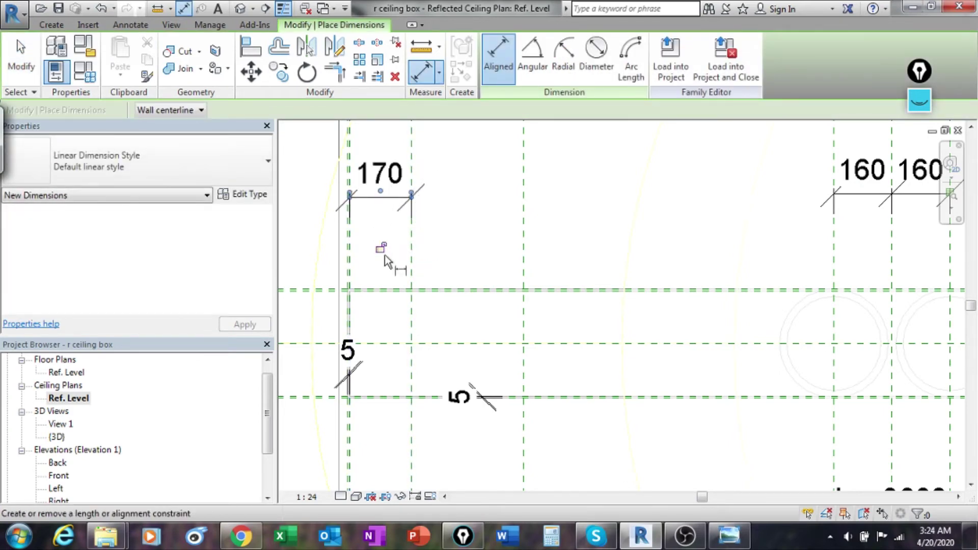
click(413, 242)
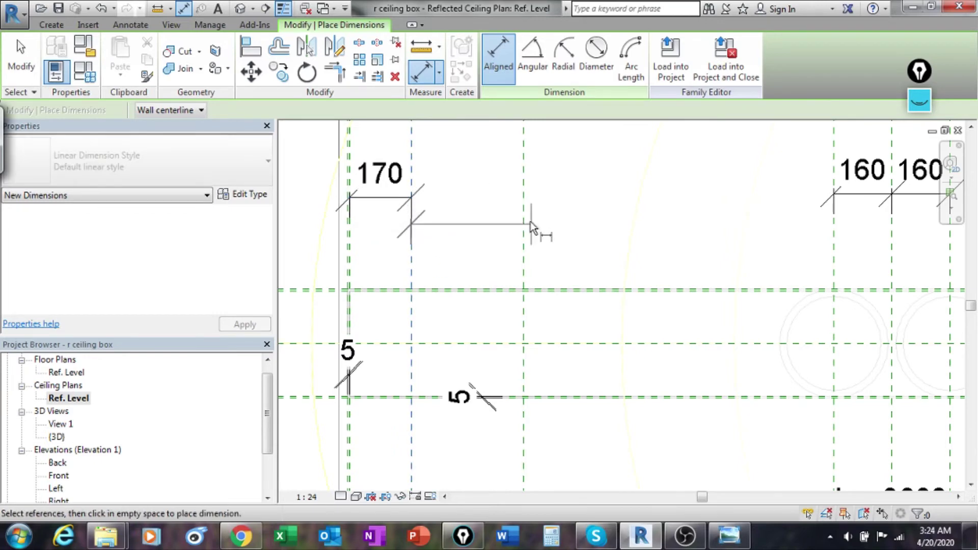
click(527, 236)
click(489, 165)
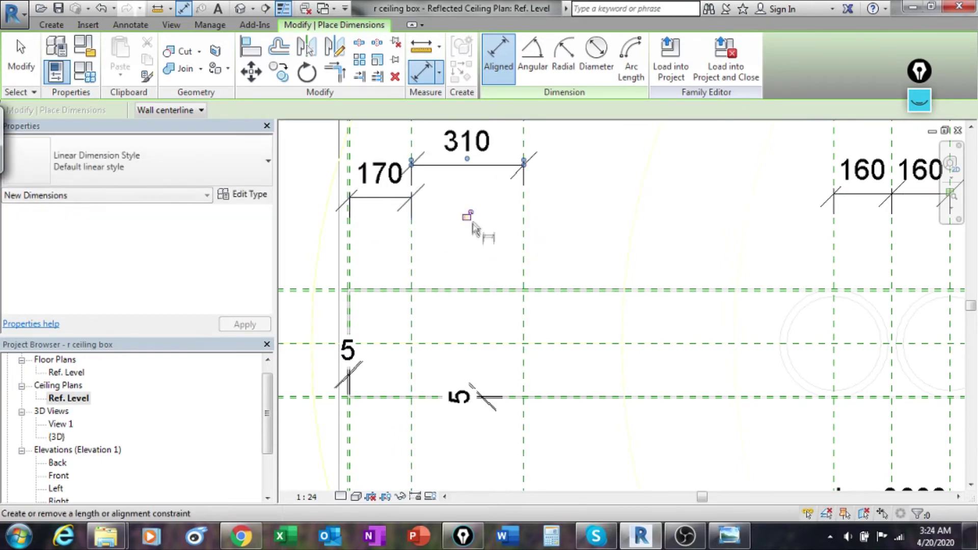
click(20, 56)
- Copy the cylinder just left of center along the box to about 520 left of the center plane
middle_drag(588, 261, 457, 237)
scroll(644, 255, down, 5)
middle_drag(644, 255, 740, 354)
scroll(696, 320, up, 3)
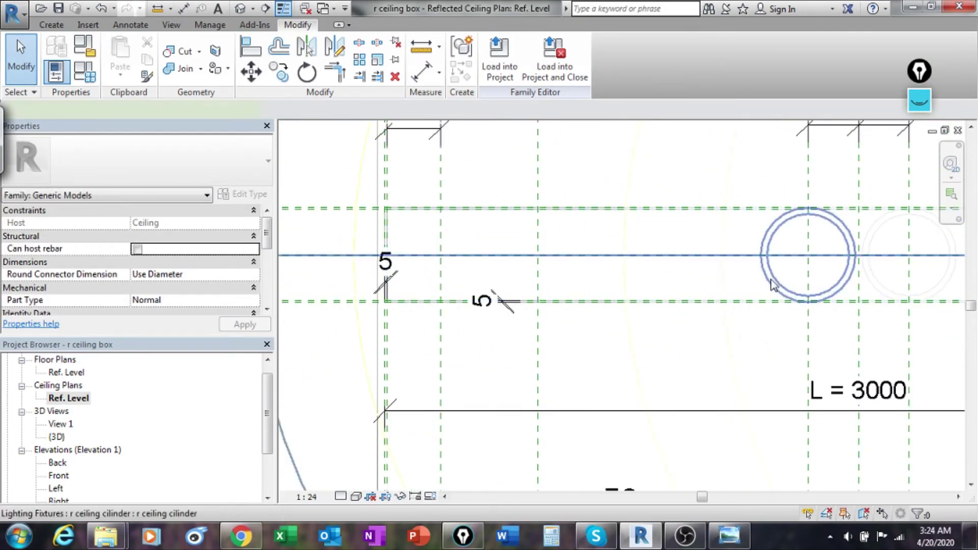
click(774, 285)
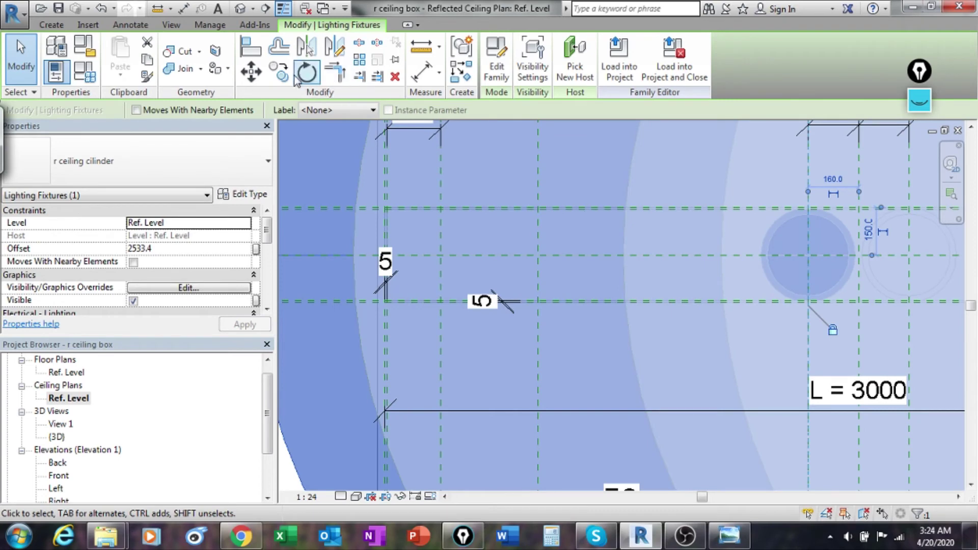
click(251, 72)
key(Escape)
key(c)
key(o)
click(808, 255)
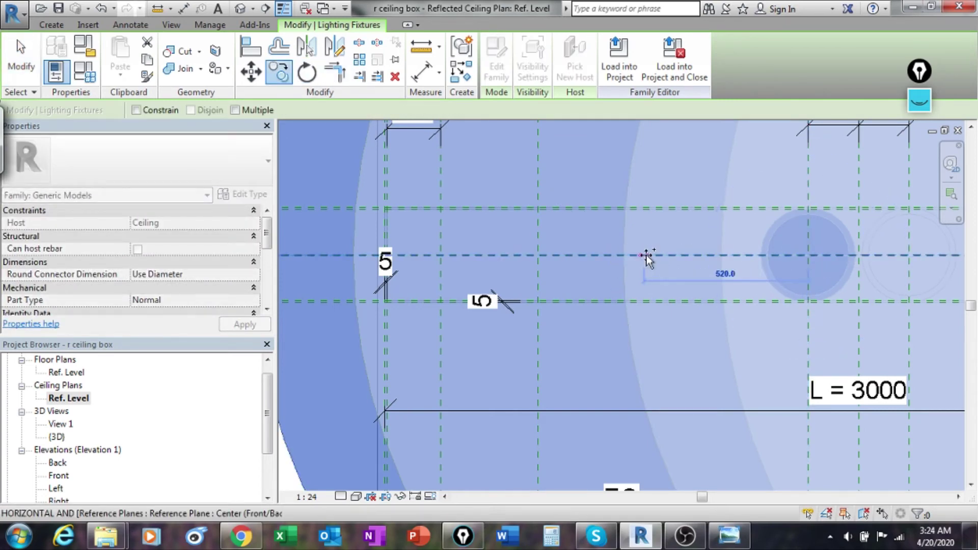
click(694, 255)
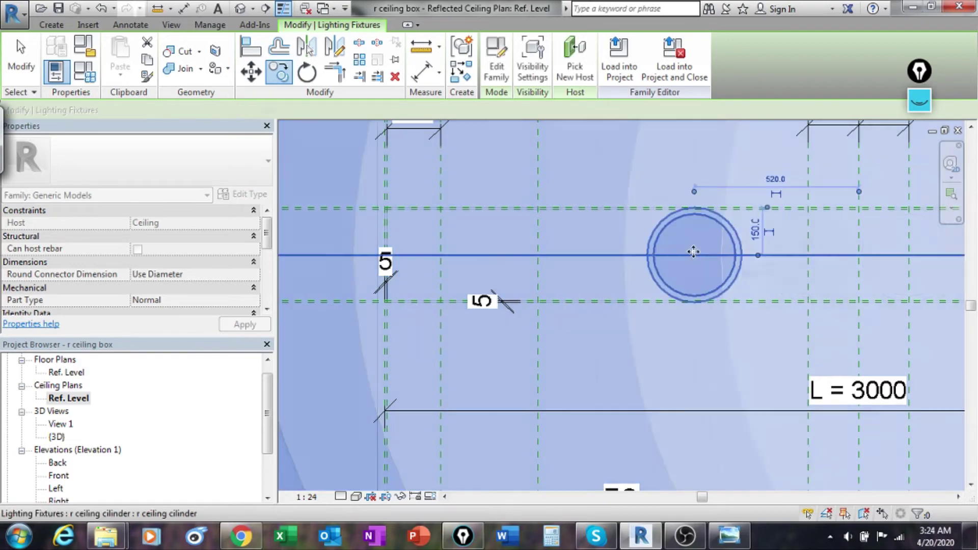
scroll(626, 264, down, 3)
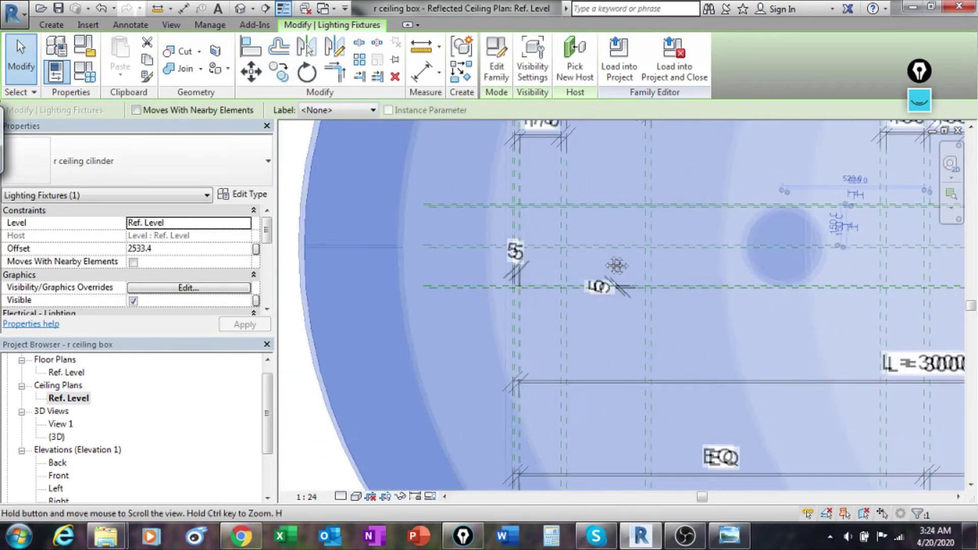
click(448, 327)
- Align the copied cylinder's center to the reference plane 170 from the inner left-end plane
scroll(631, 275, up, 3)
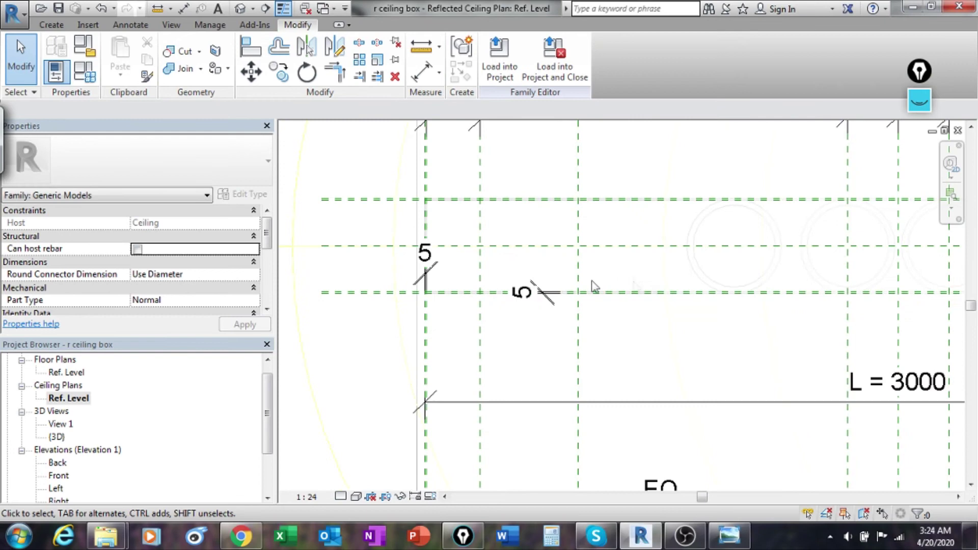
key(a)
key(l)
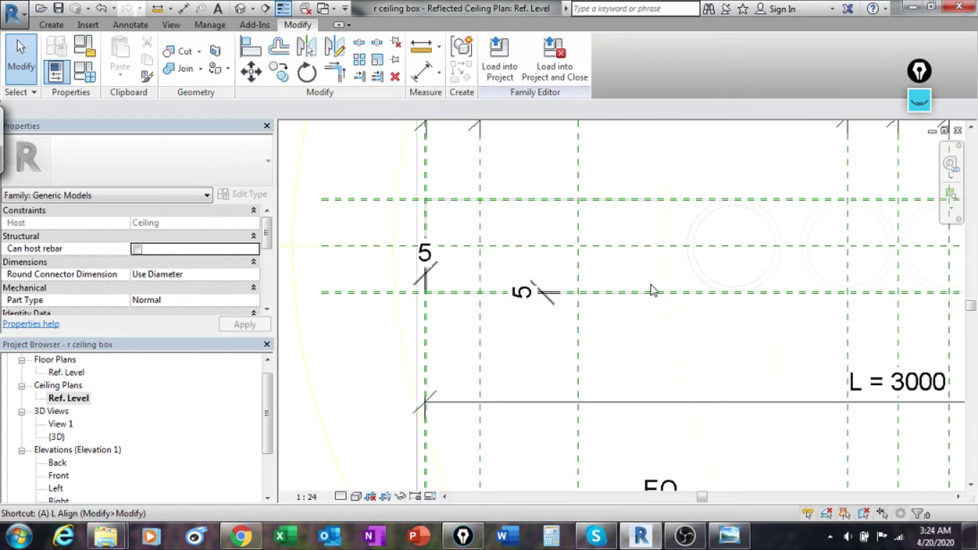
click(482, 268)
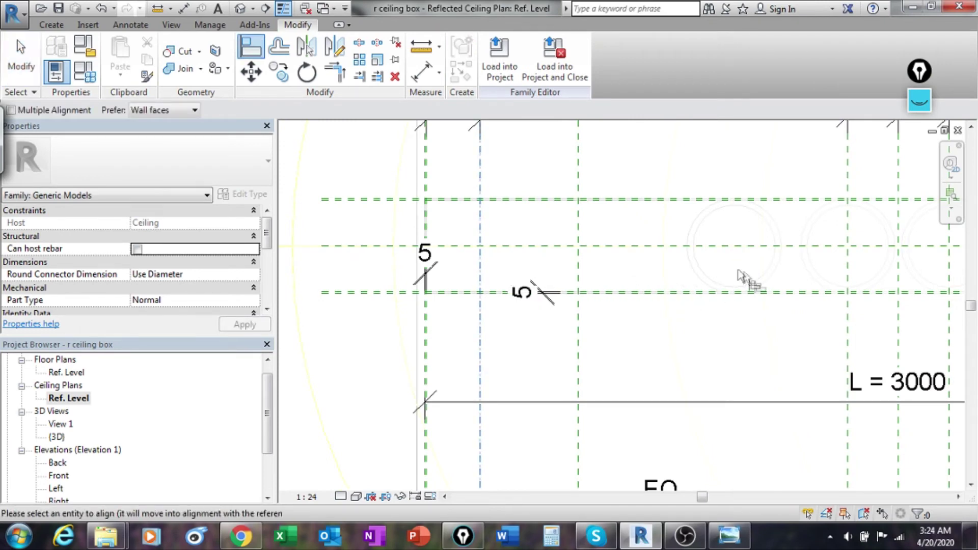
click(732, 270)
middle_drag(509, 338, 428, 348)
click(20, 56)
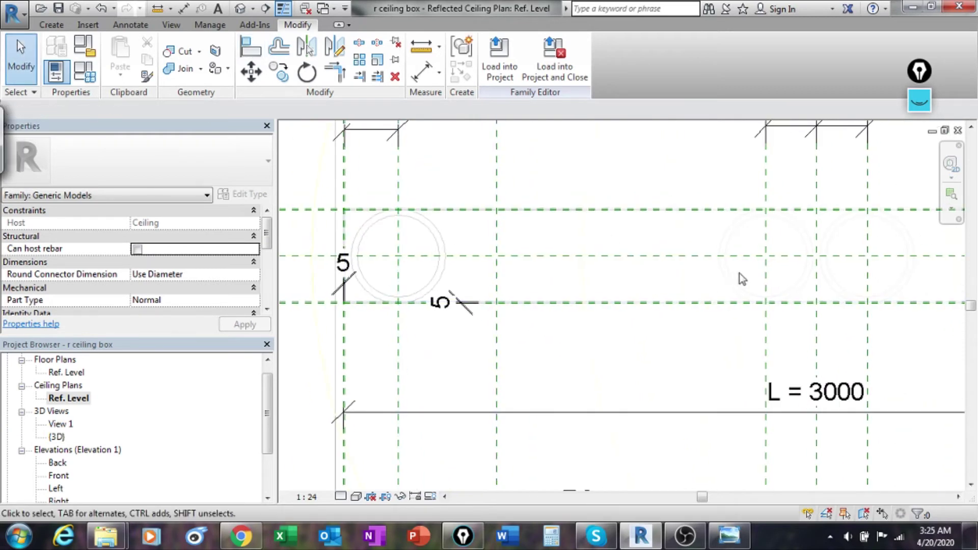
- Copy the cylinder just left of center again, placing it about 580 left of the center plane
click(788, 296)
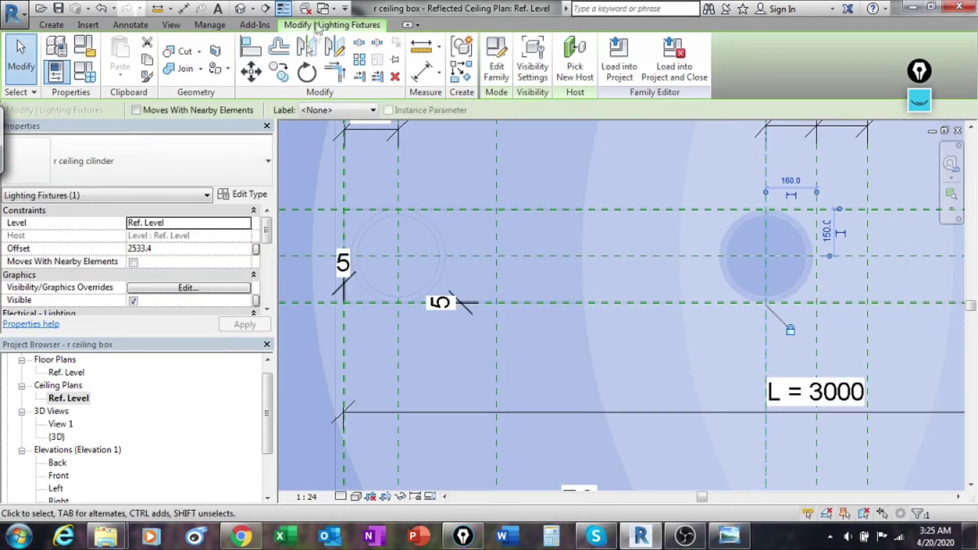
click(279, 73)
click(767, 258)
click(633, 257)
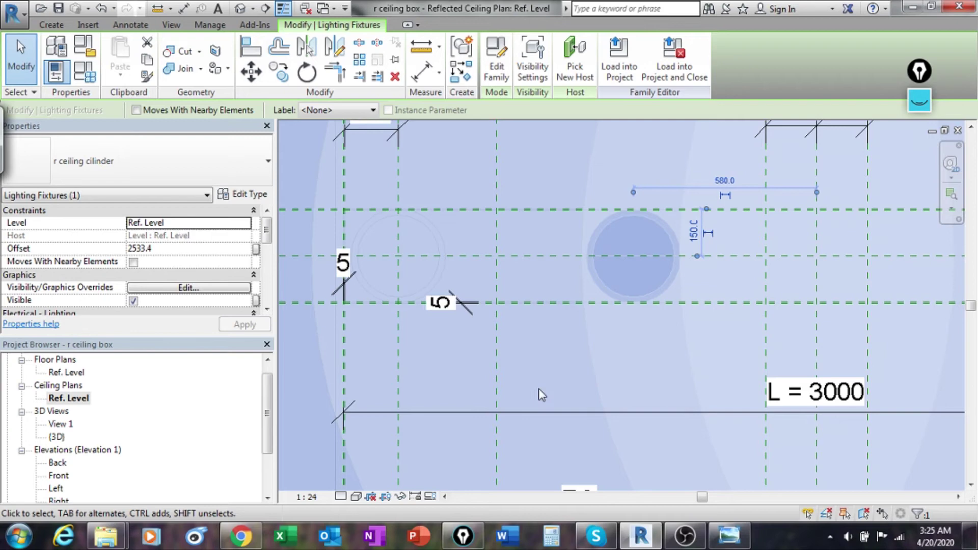
click(579, 378)
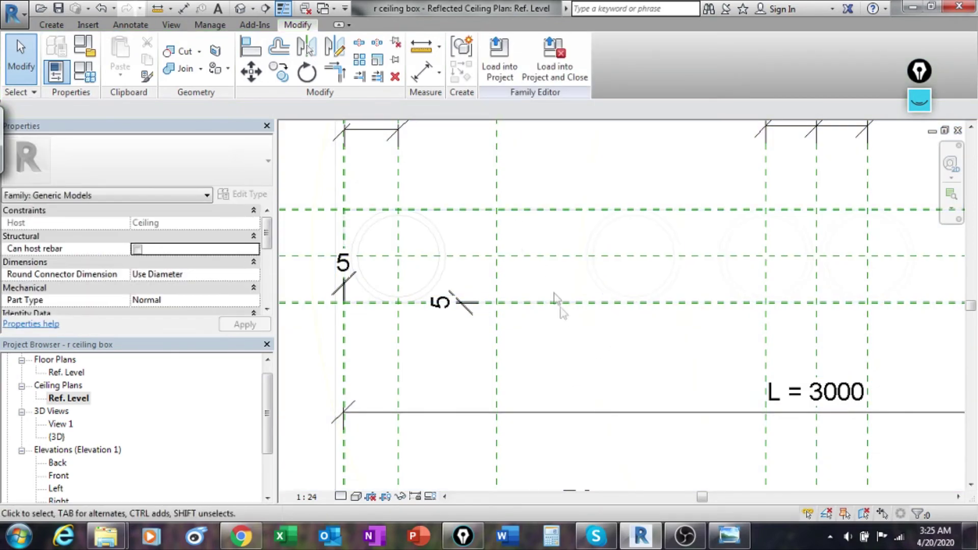
- Align the second copied cylinder's center to the reference plane 310 from the first new plane at the left end
key(l)
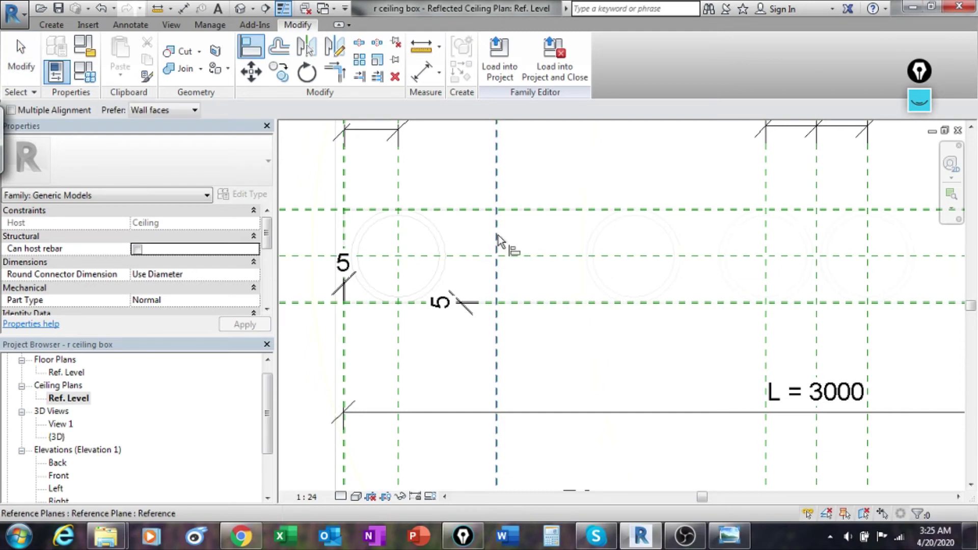
click(635, 230)
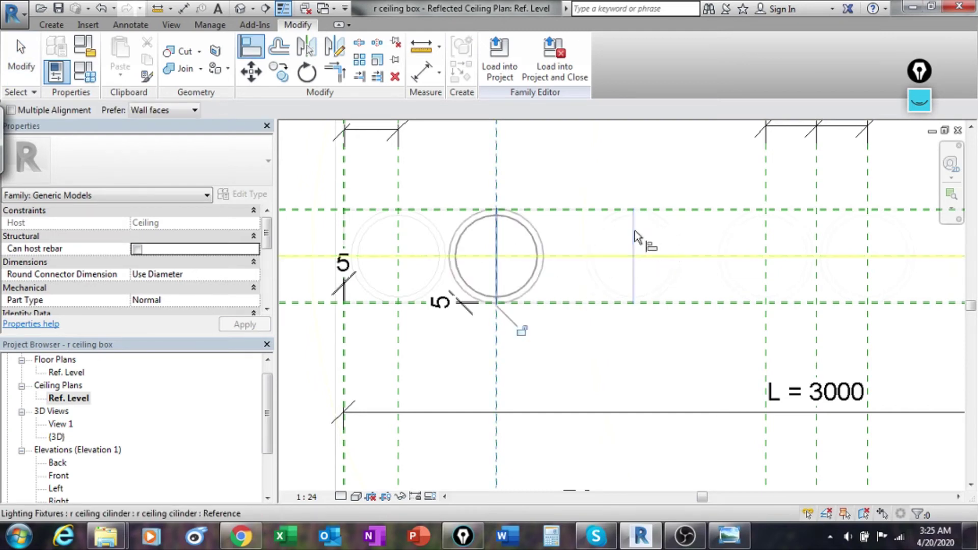
key(Escape)
key(Escape)
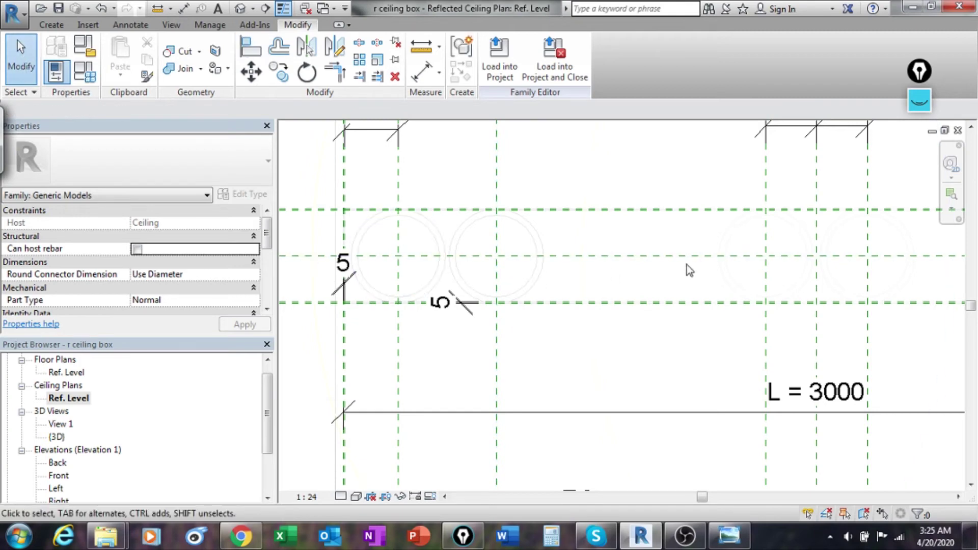
- Flex the family in the 3D view by setting its length parameter L to 4000 and applying it
scroll(687, 265, down, 4)
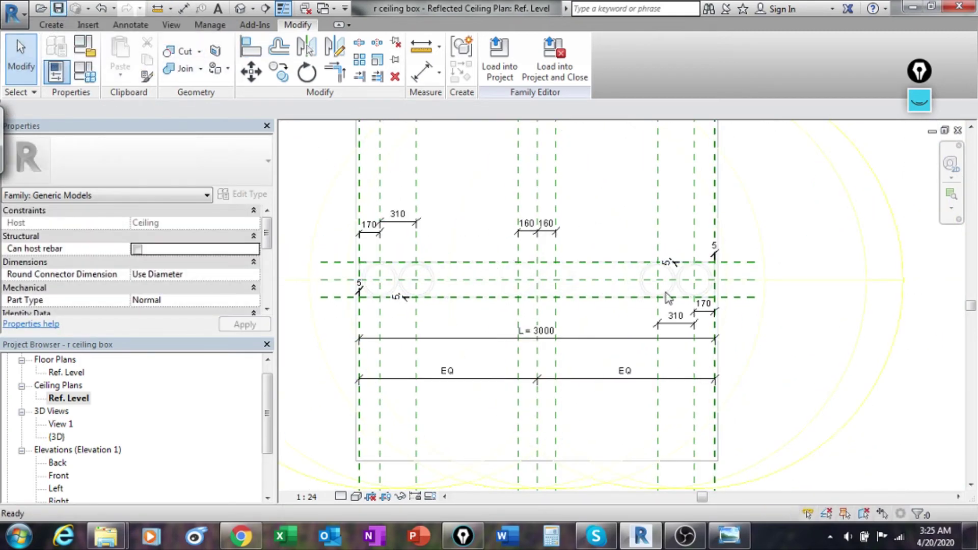
click(240, 9)
scroll(761, 212, up, 1)
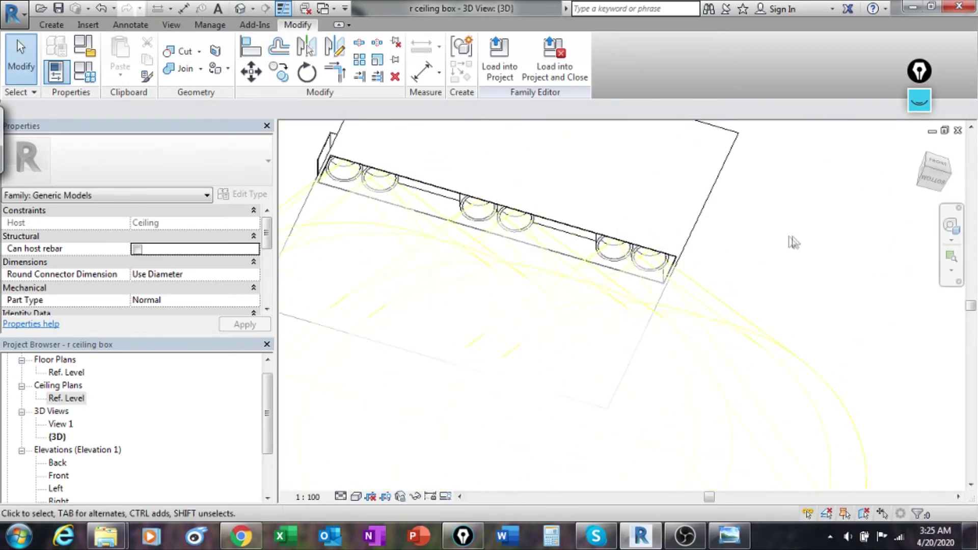
shift+middle_drag(704, 280, 575, 239)
middle_drag(755, 207, 805, 213)
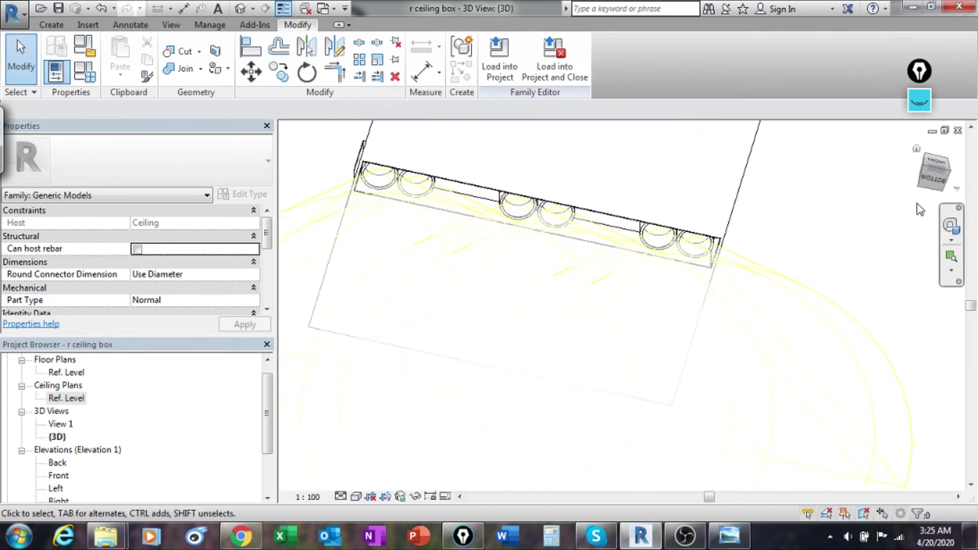
middle_drag(857, 237, 804, 219)
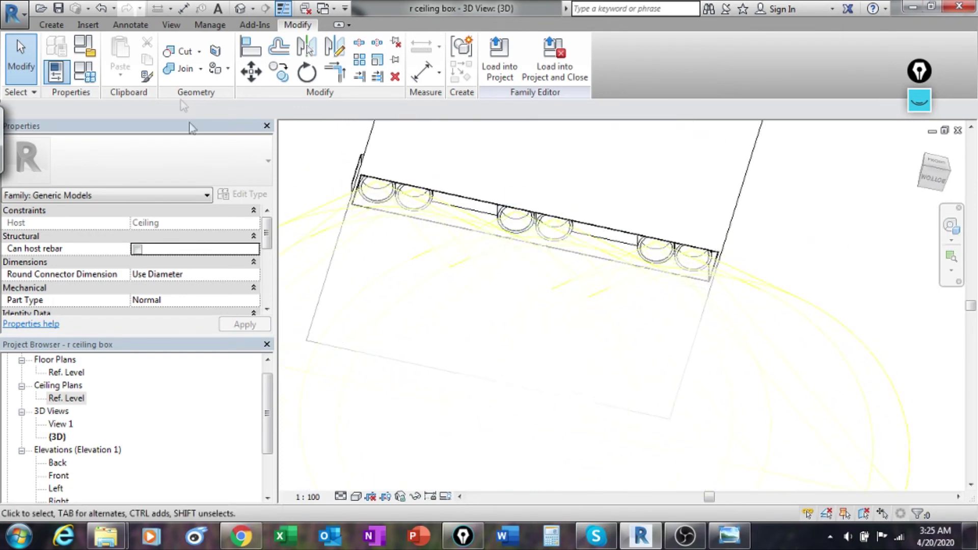
click(92, 83)
click(165, 128)
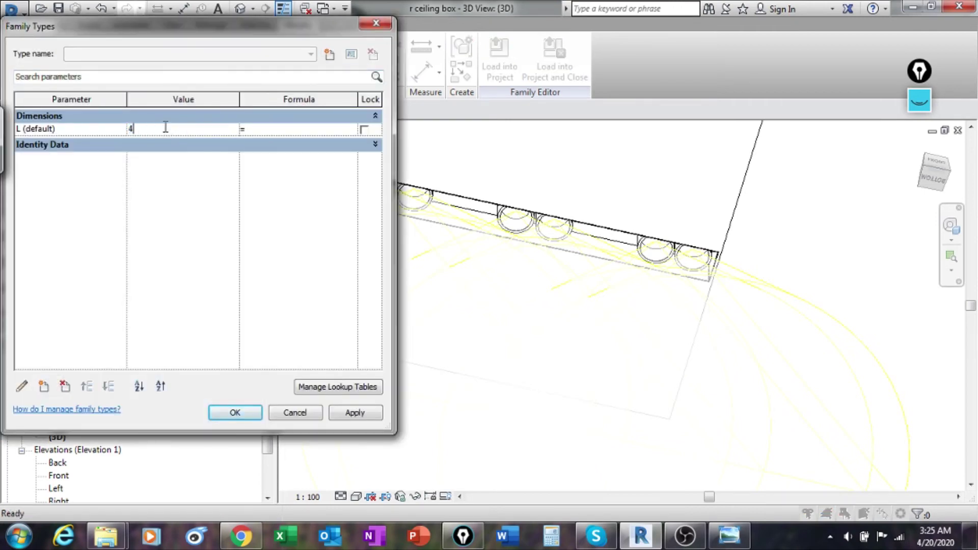
text(4000)
click(362, 412)
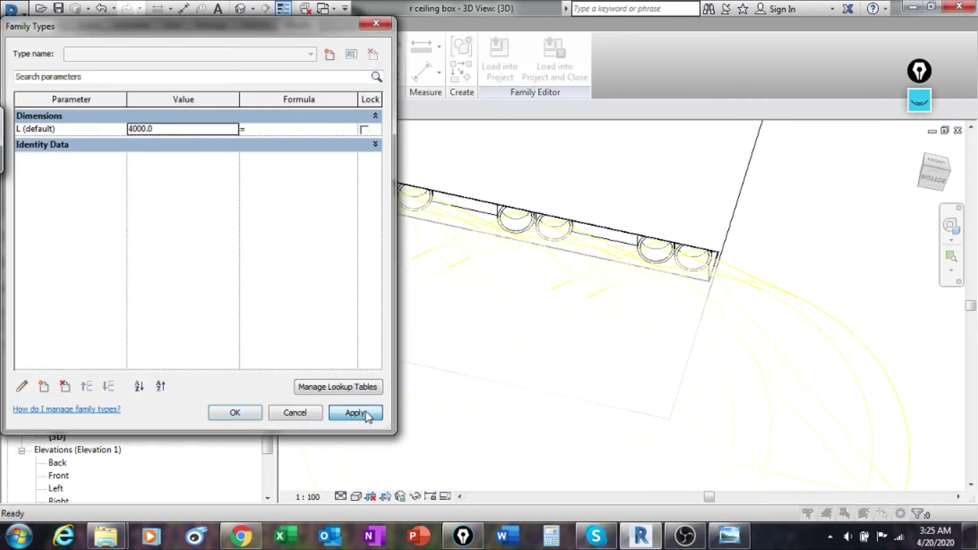
drag(247, 31, 351, 309)
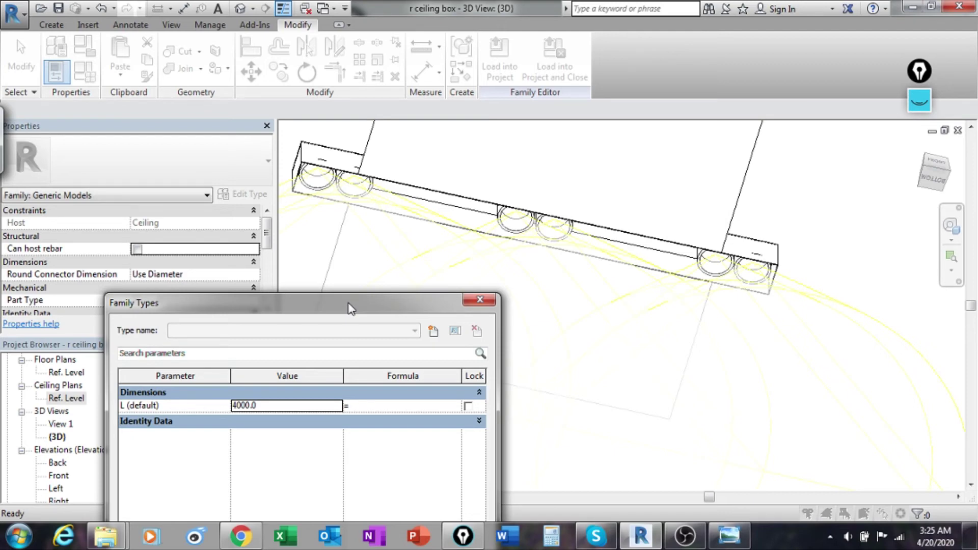
- Set the length parameter L to 3000, accept it and save the family
click(264, 406)
drag(289, 308, 307, 100)
click(477, 481)
click(357, 482)
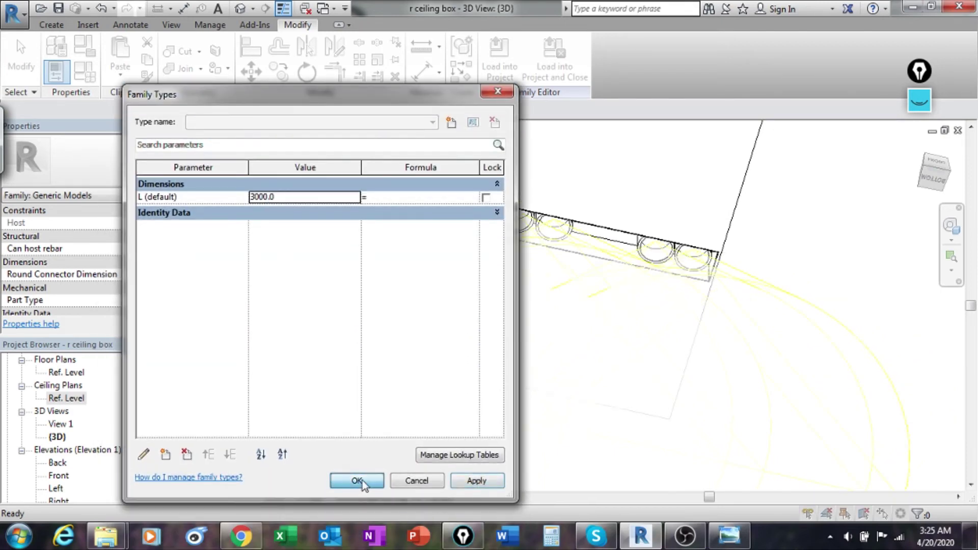
click(60, 8)
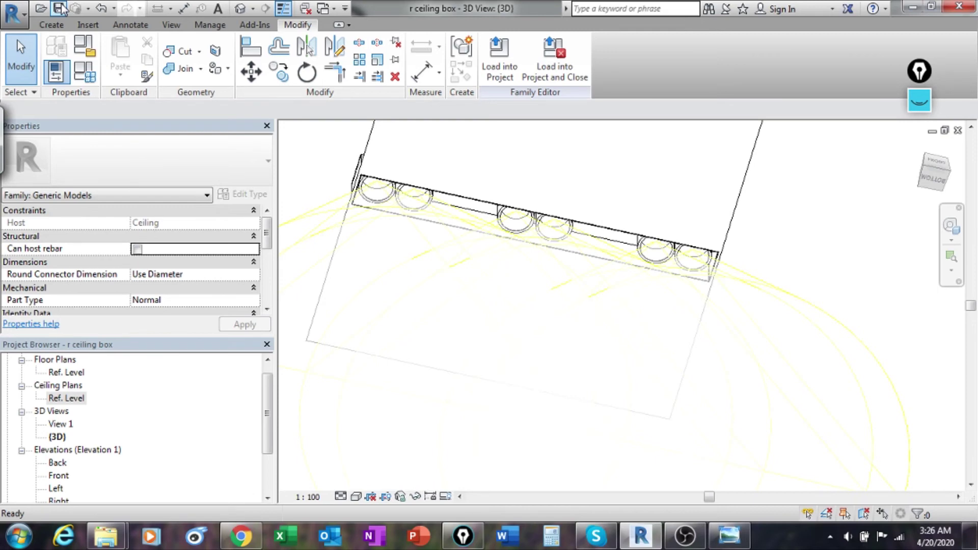
- Load the ceiling box family into the hotel room.rvt project only and save that project
scroll(579, 152, down, 2)
middle_drag(579, 153, 619, 226)
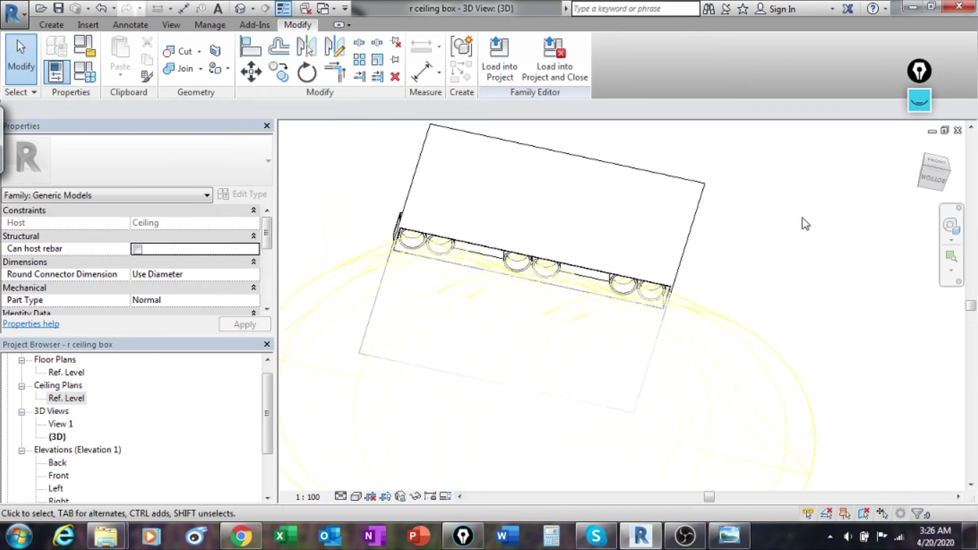
click(497, 67)
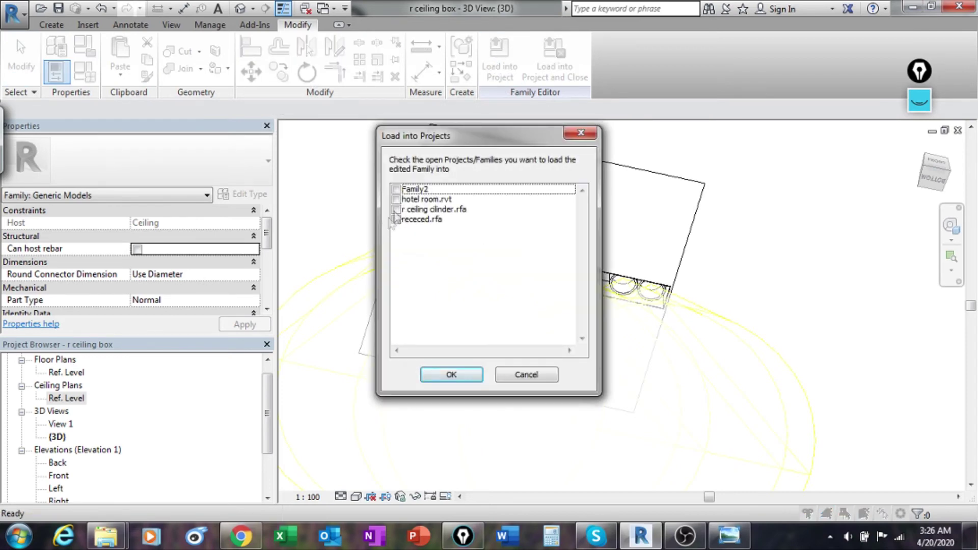
click(397, 200)
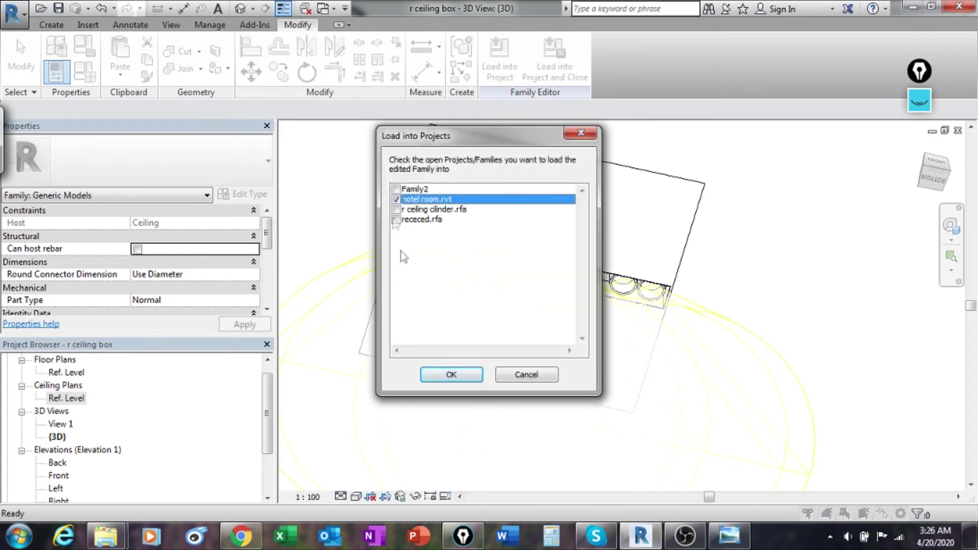
click(462, 372)
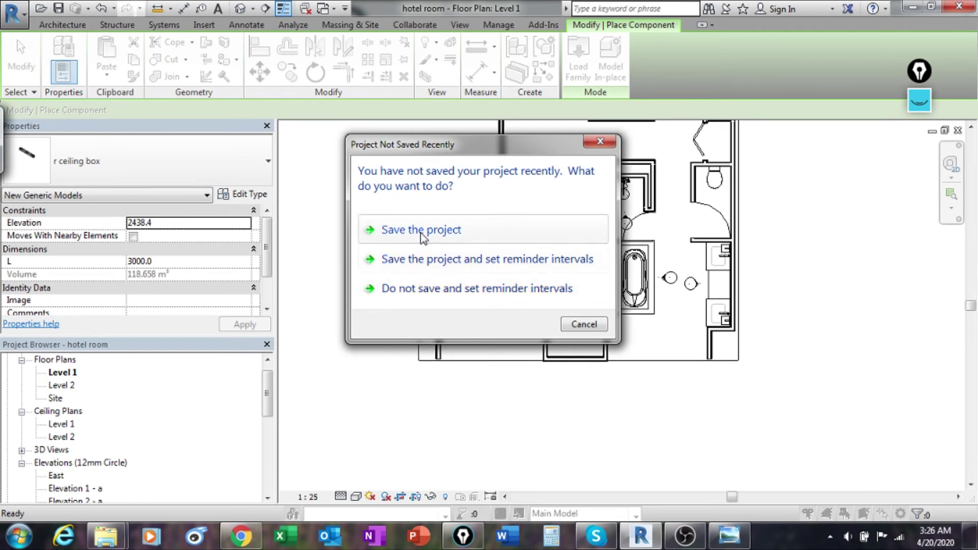
click(421, 234)
- Place one r ceiling box instance on the ceiling above the bedroom in the project's 3D view
key(ctrl+Tab)
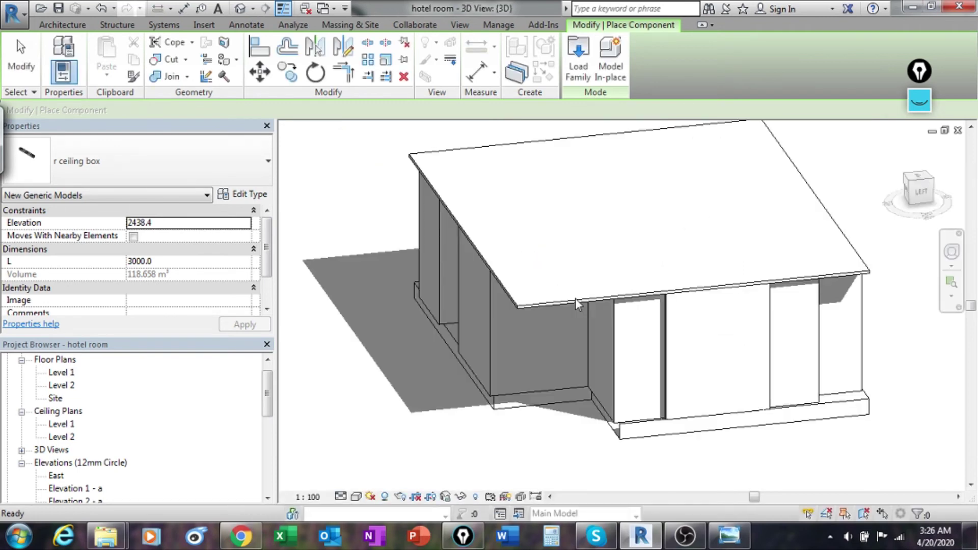
shift+middle_drag(660, 252, 517, 246)
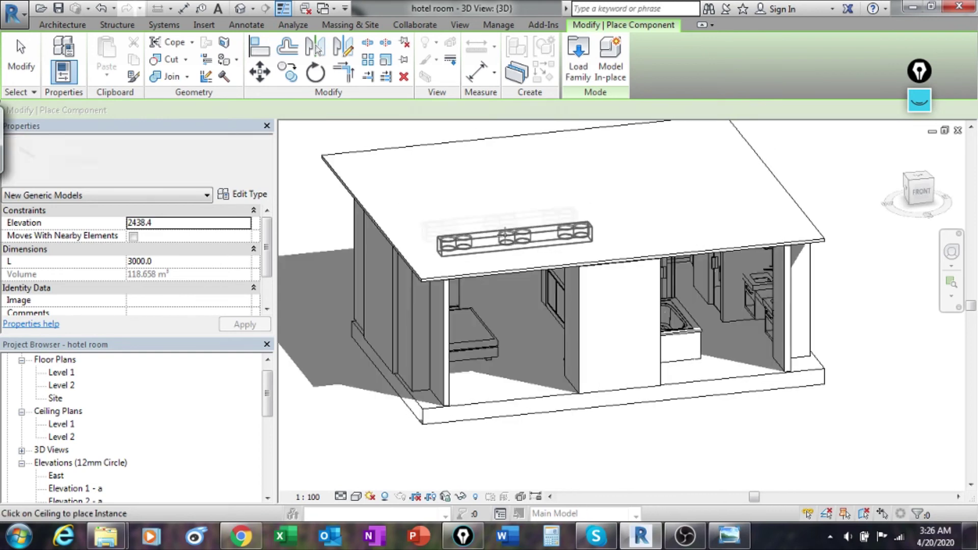
click(481, 217)
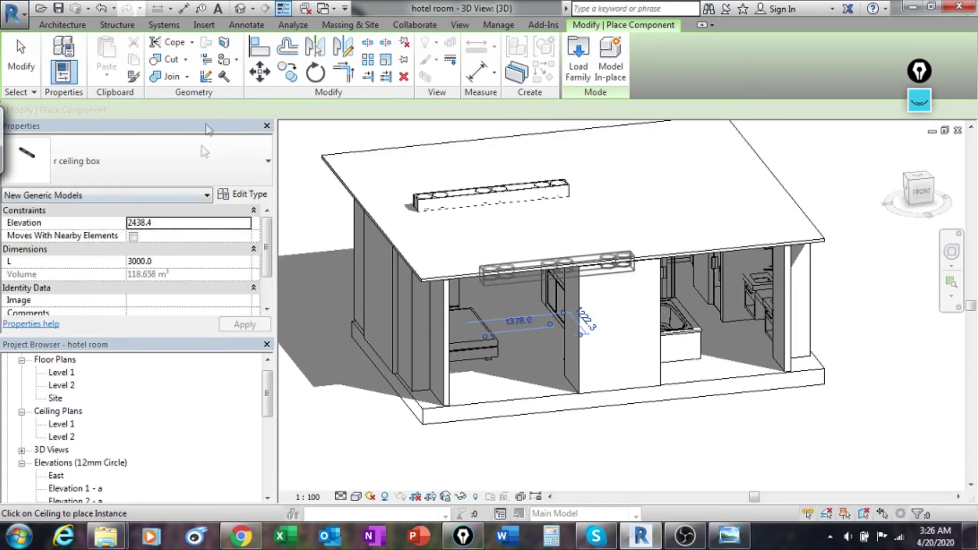
click(20, 56)
middle_drag(540, 348, 515, 366)
shift+middle_drag(470, 224, 474, 168)
mouse_move(483, 241)
shift+middle_down()
mouse_move(485, 160)
mouse_move(512, 386)
mouse_move(376, 402)
mouse_move(384, 376)
mouse_move(372, 415)
mouse_move(566, 476)
mouse_move(481, 280)
shift+middle_up()
click(489, 264)
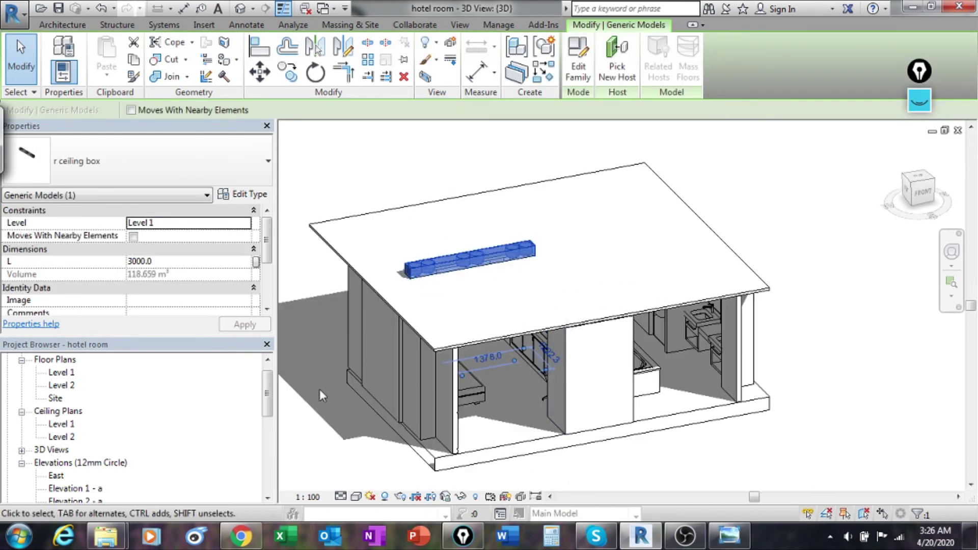
click(307, 422)
- Turn on the section box for the 3D view
middle_drag(308, 422, 394, 391)
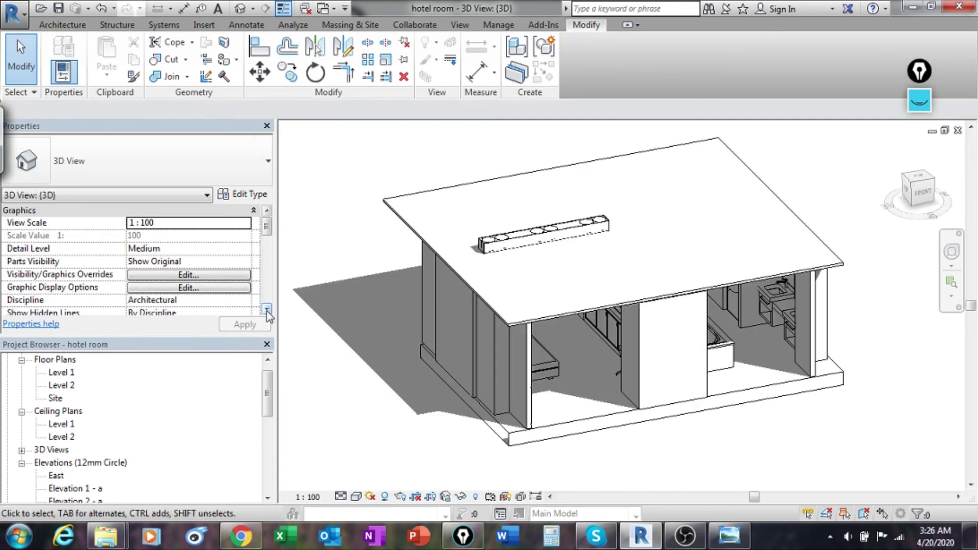
scroll(267, 311, down, 4)
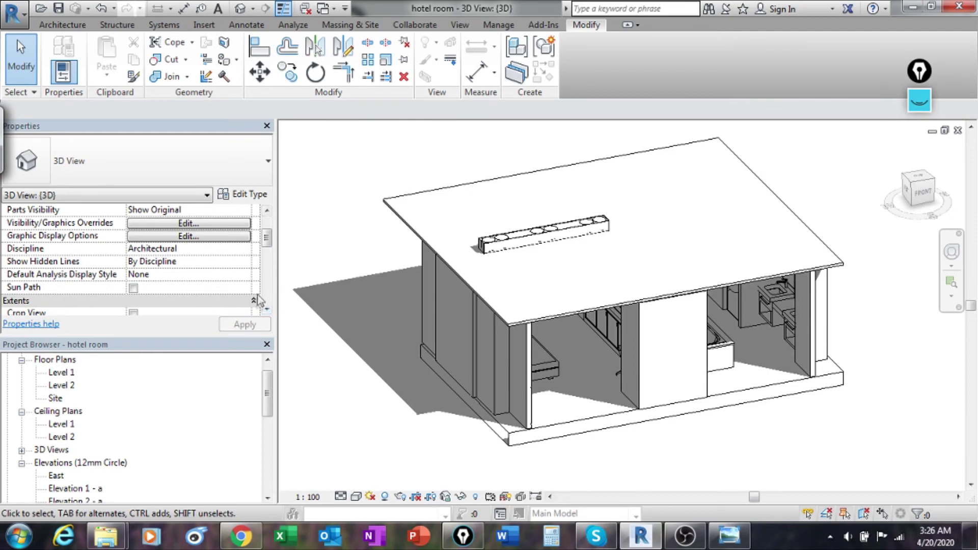
scroll(268, 316, down, 4)
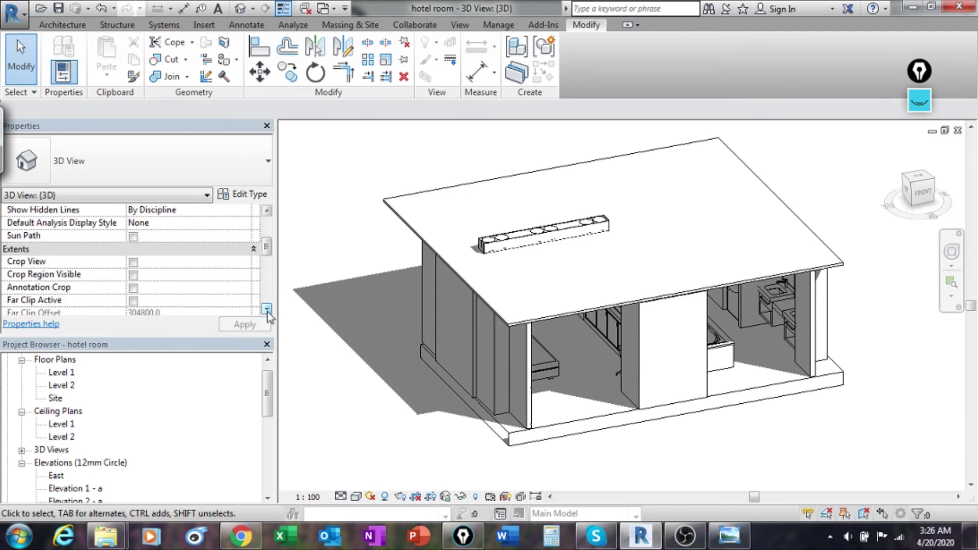
scroll(268, 314, down, 3)
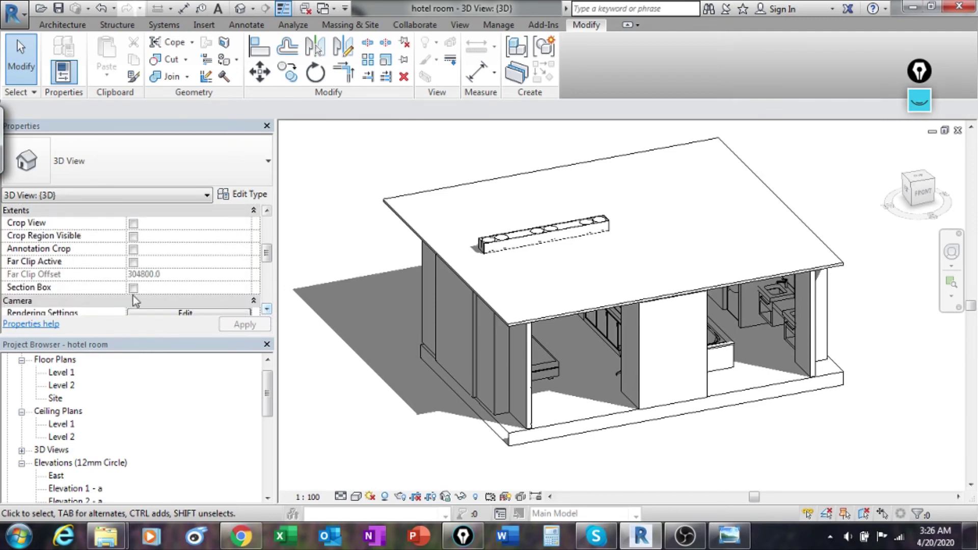
click(134, 289)
scroll(723, 344, down, 2)
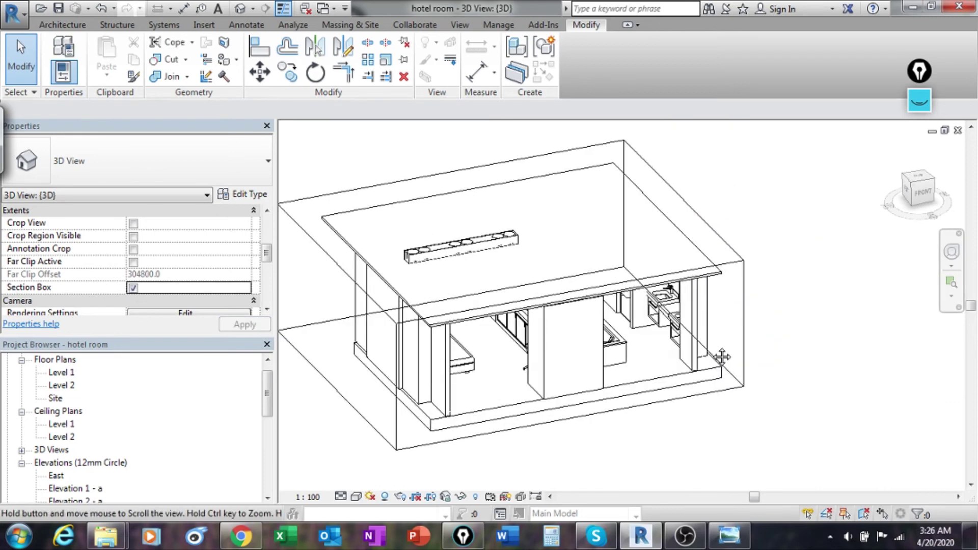
- Pull the section box's front face inward to cut through the rooms, and check the light box from below
click(639, 406)
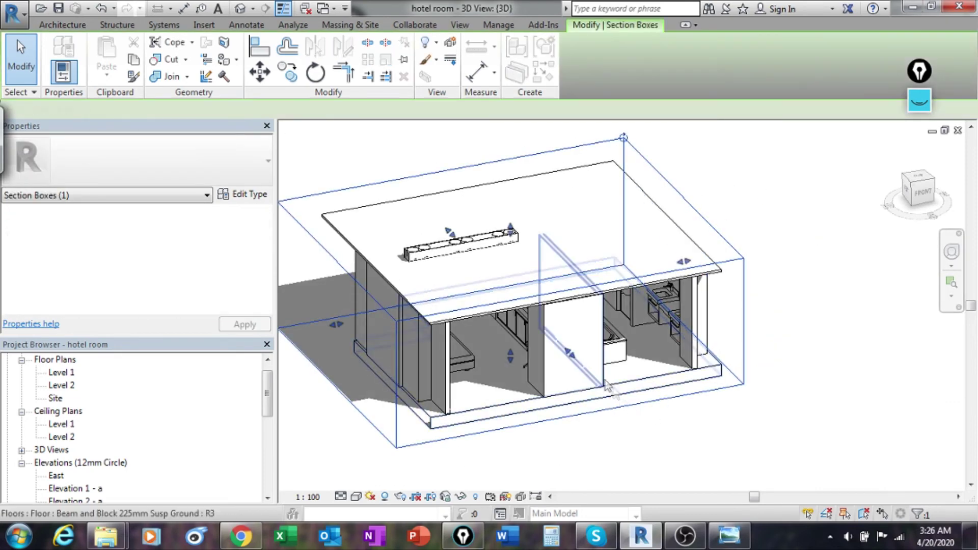
drag(569, 351, 520, 304)
shift+middle_drag(690, 369, 389, 207)
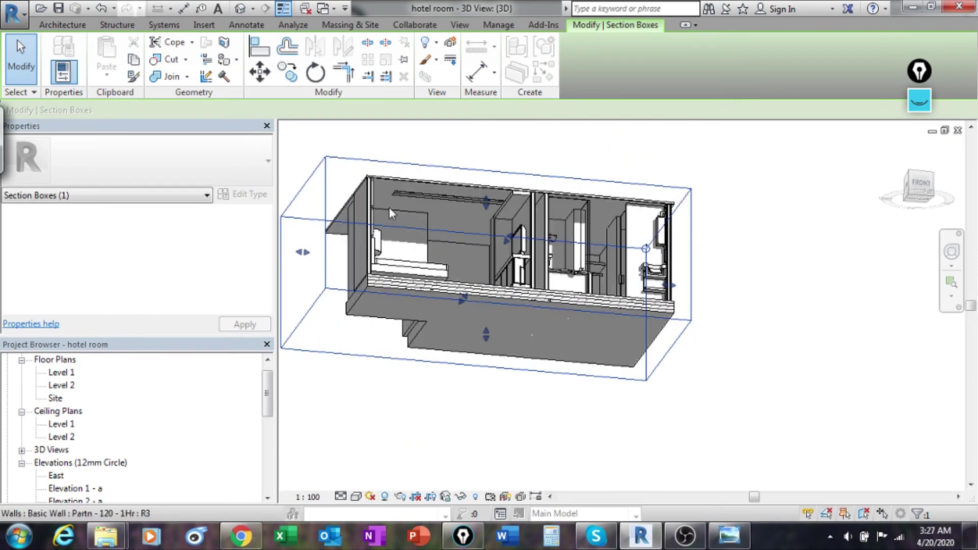
scroll(482, 202, up, 5)
mouse_move(483, 202)
shift+middle_down()
mouse_move(576, 247)
mouse_move(508, 236)
mouse_move(672, 289)
shift+middle_up()
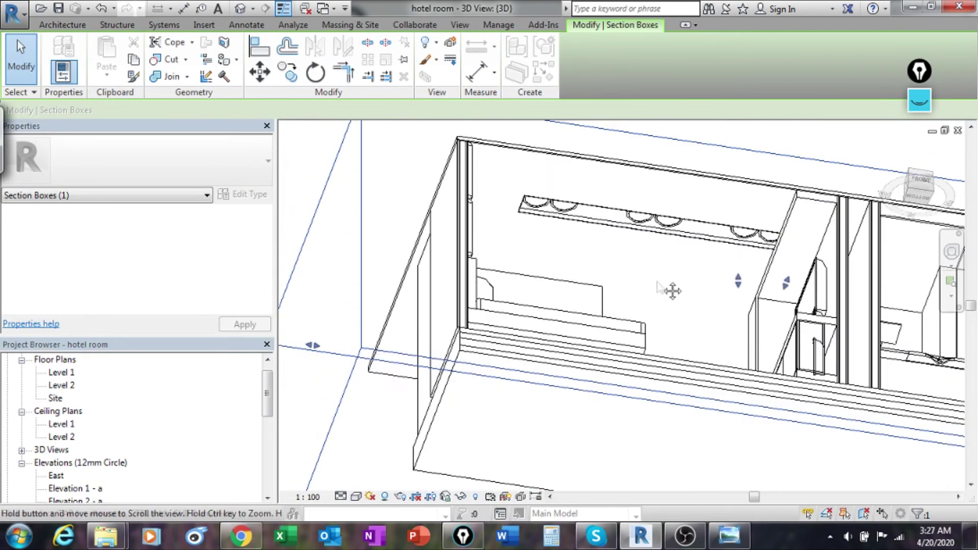
click(670, 231)
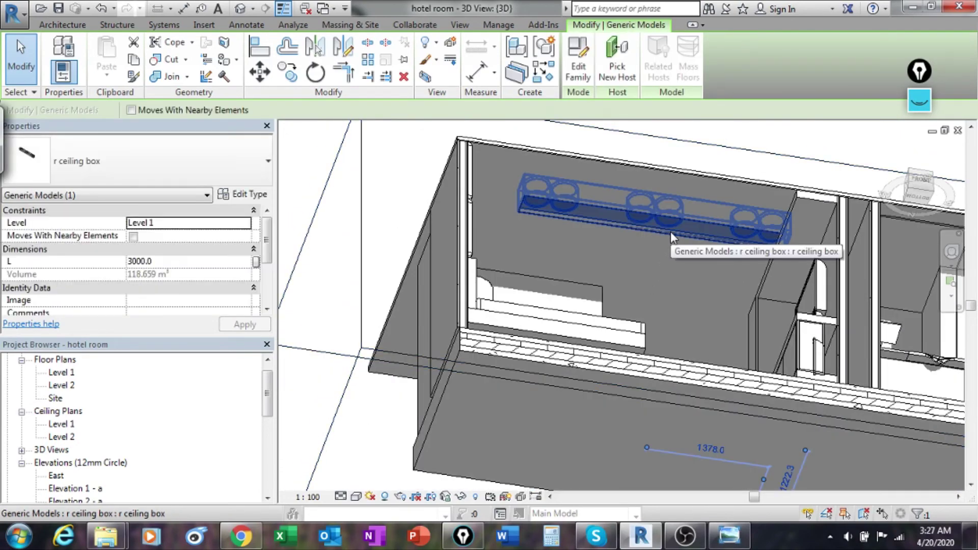
click(383, 221)
shift+middle_drag(626, 249, 591, 224)
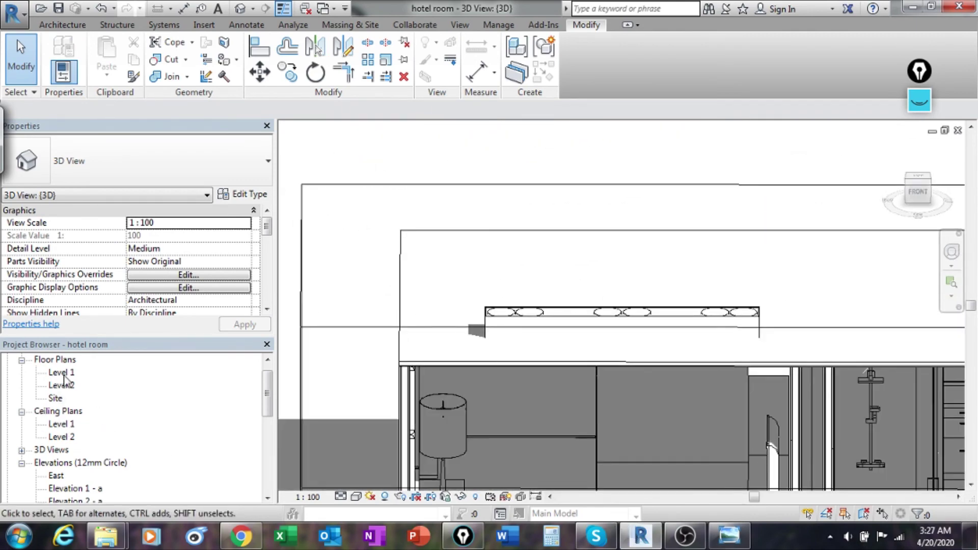
- In the Level 1 ceiling plan, stretch the light box's left end and pull in its right end, giving a length of about 3101
double_click(58, 412)
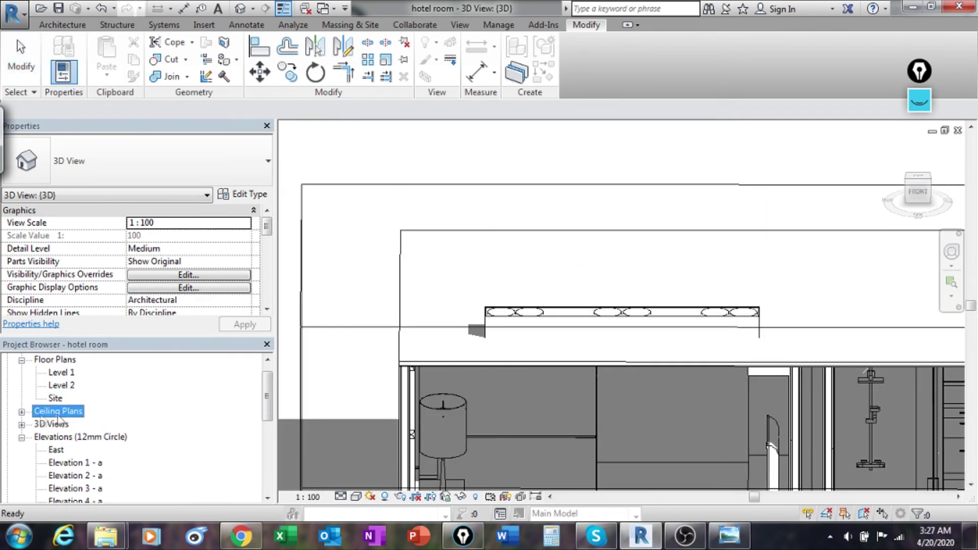
click(21, 411)
double_click(70, 423)
scroll(627, 296, up, 6)
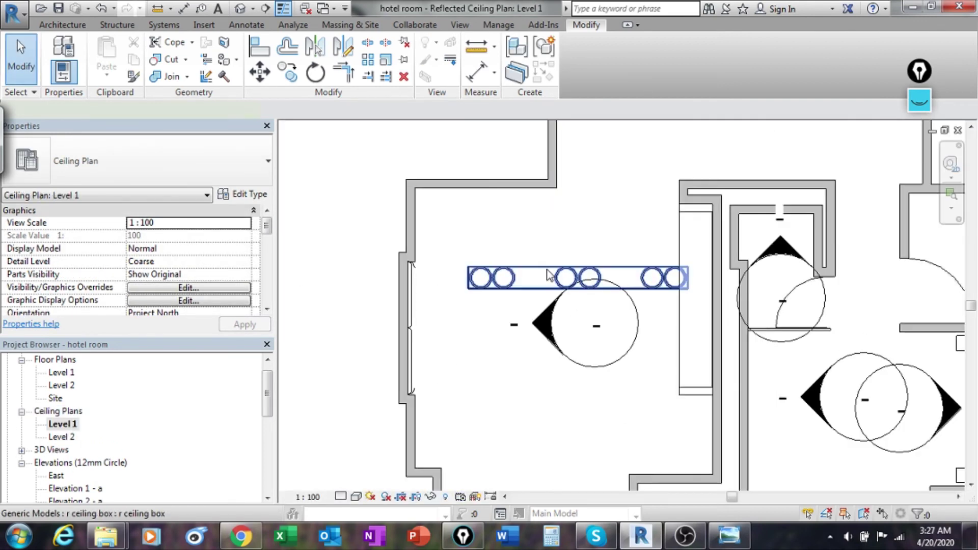
click(548, 275)
scroll(462, 278, up, 3)
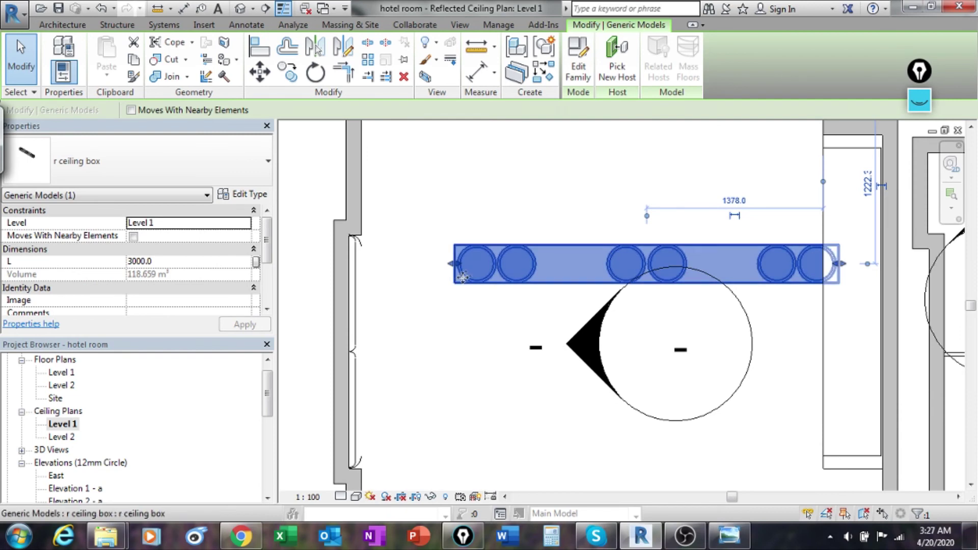
drag(452, 265, 398, 264)
drag(840, 264, 797, 265)
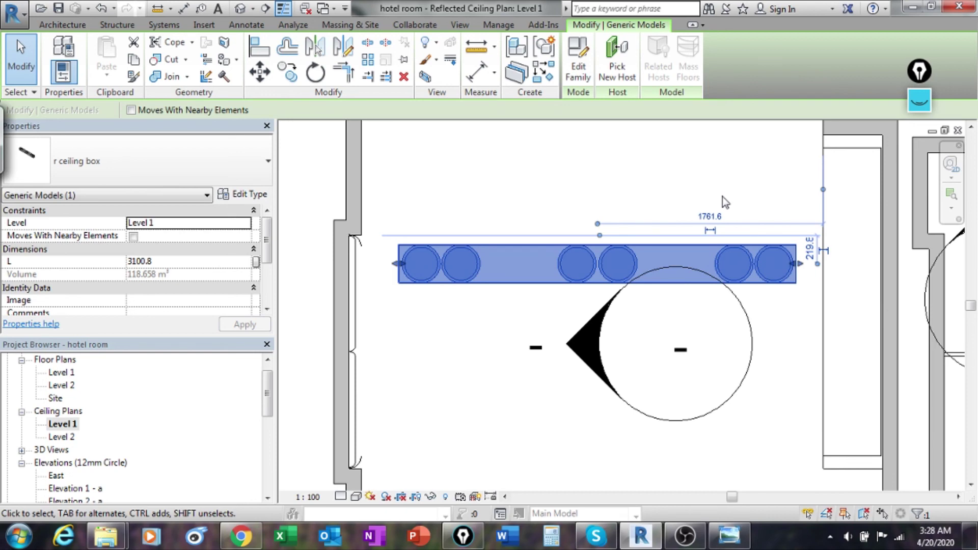
- Extend the light box's left end closer to the left wall, to a length of about 3224, and shorten its right end
drag(399, 265, 382, 264)
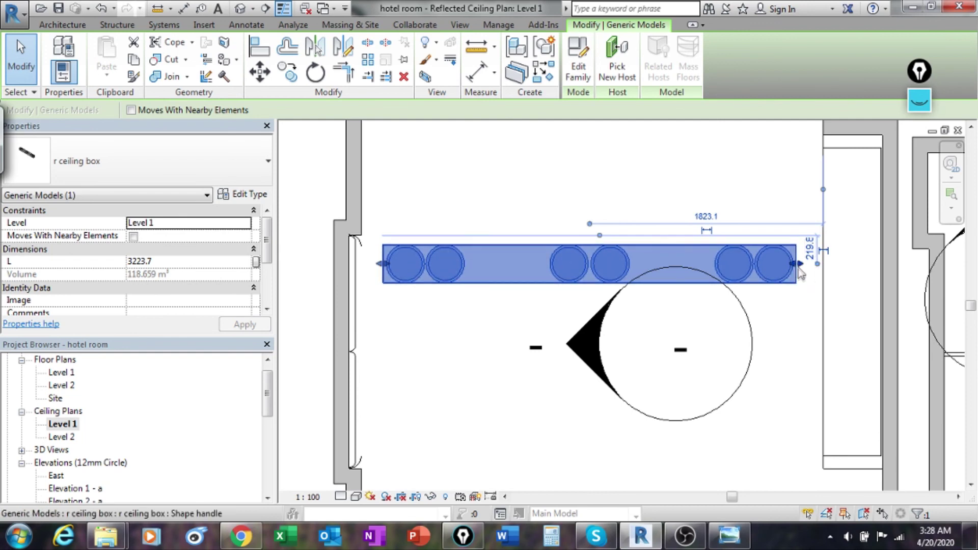
drag(799, 264, 751, 264)
click(783, 336)
scroll(759, 326, down, 4)
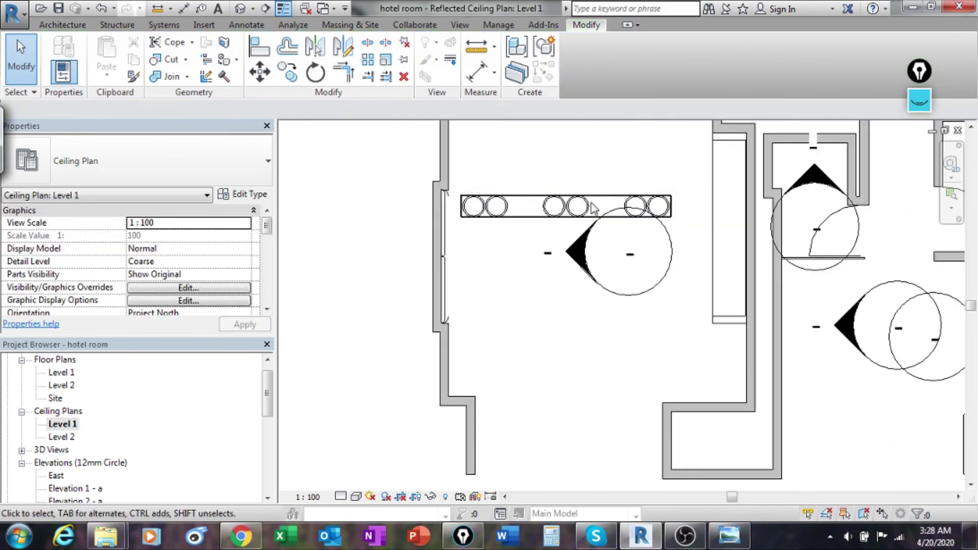
- Examine the resized light box from below in the sectioned 3D view
click(240, 8)
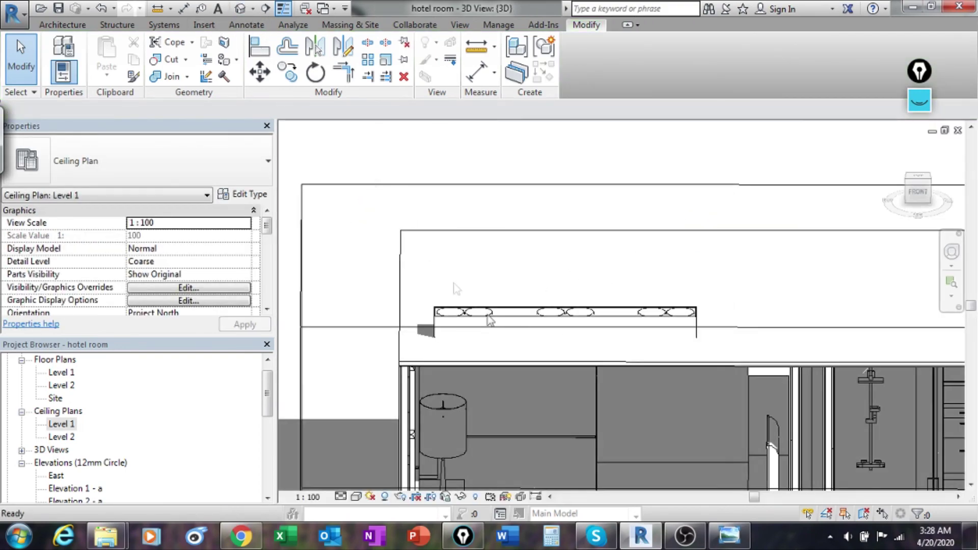
scroll(596, 350, down, 2)
shift+middle_drag(662, 396, 674, 168)
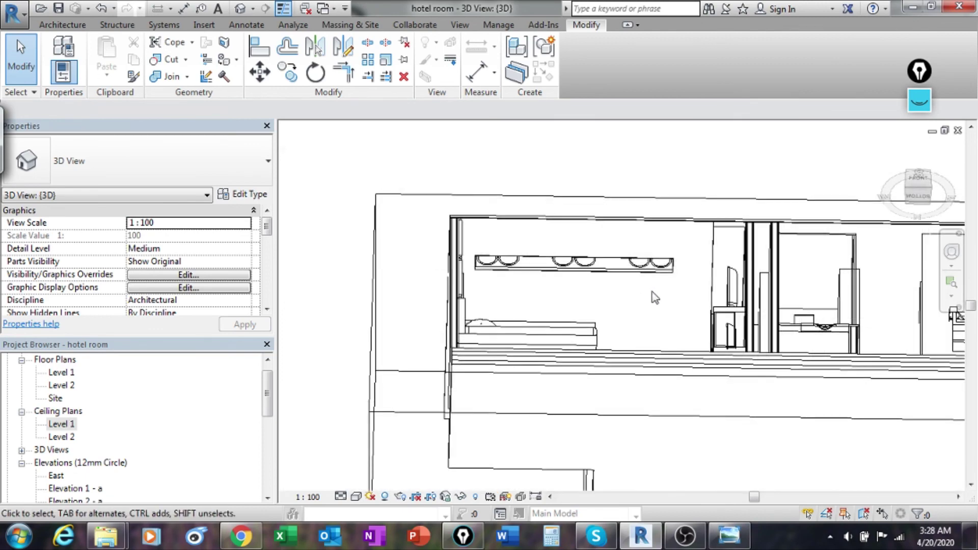
shift+middle_drag(656, 298, 633, 269)
scroll(790, 305, up, 2)
scroll(738, 317, down, 2)
shift+middle_drag(703, 306, 666, 327)
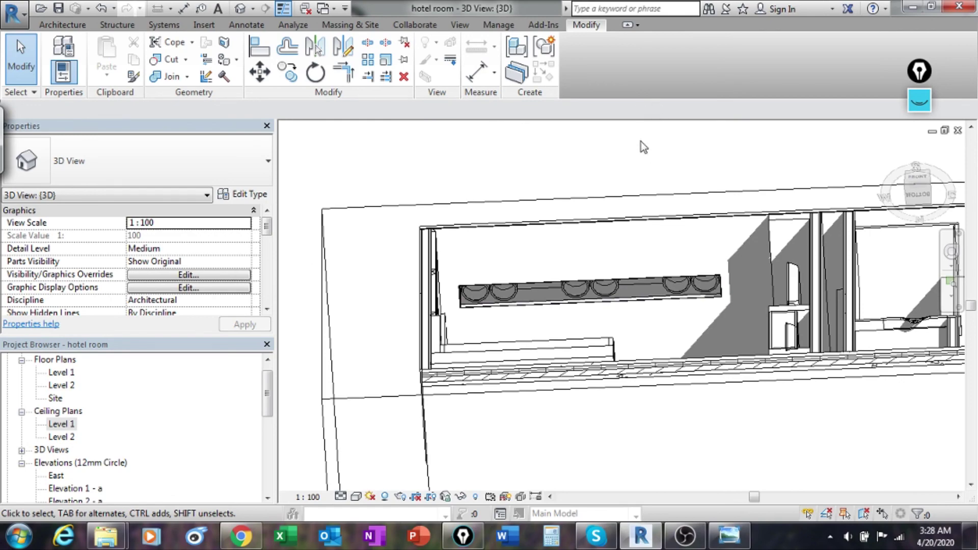
click(688, 538)
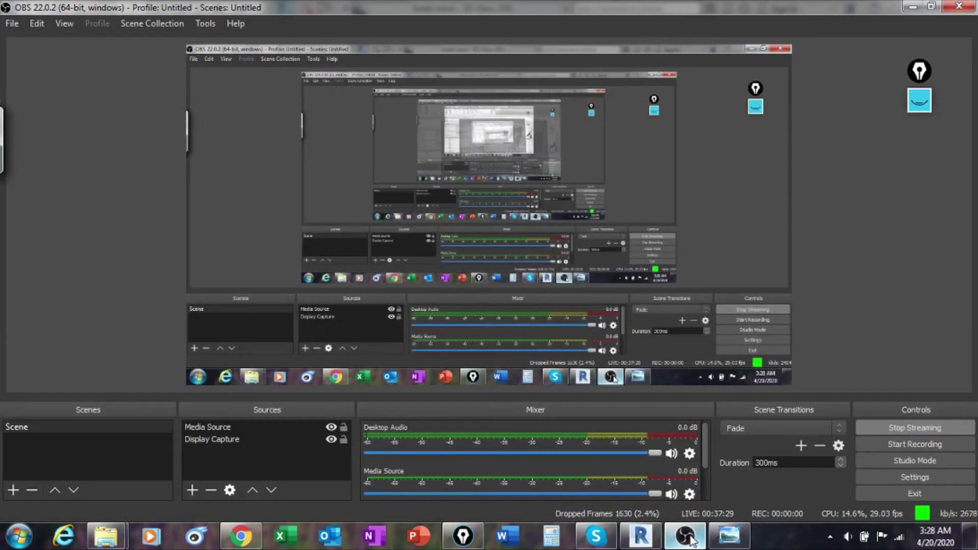